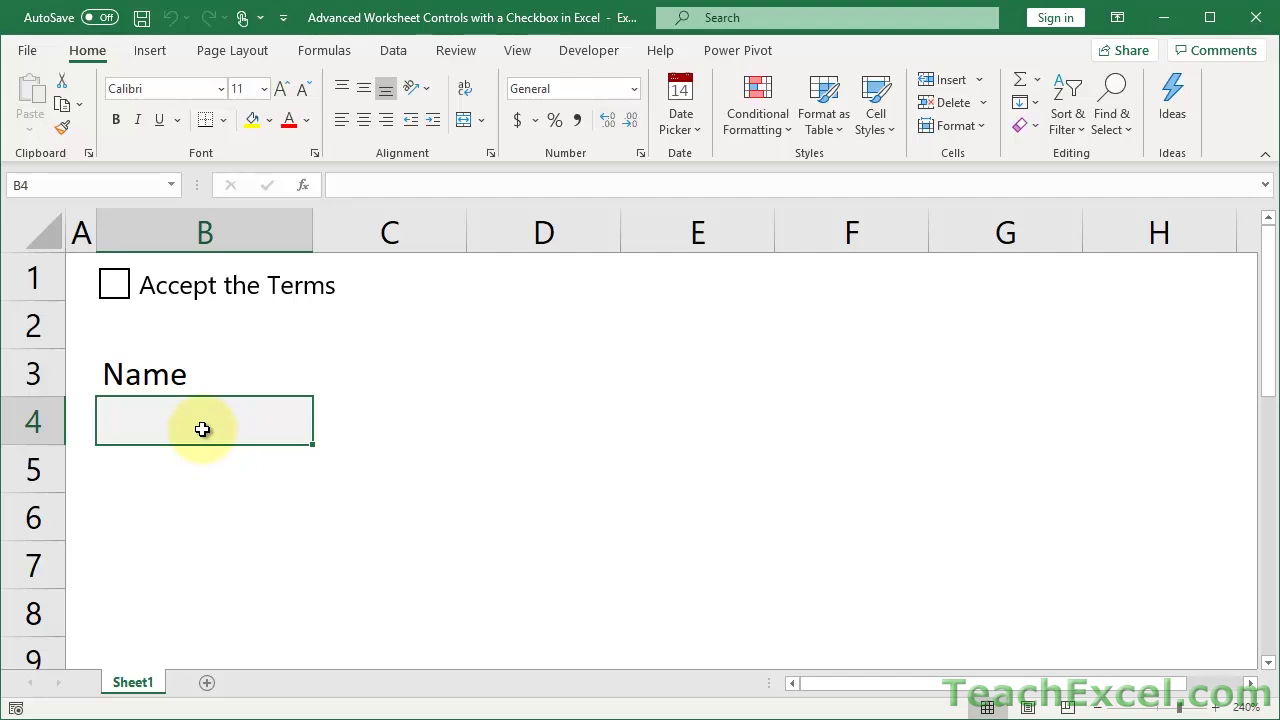
# Step: Try entering 'john' in B4 while the terms are unticked, then cancel the error alert
pyautogui.write('john')
pyautogui.press('Return')
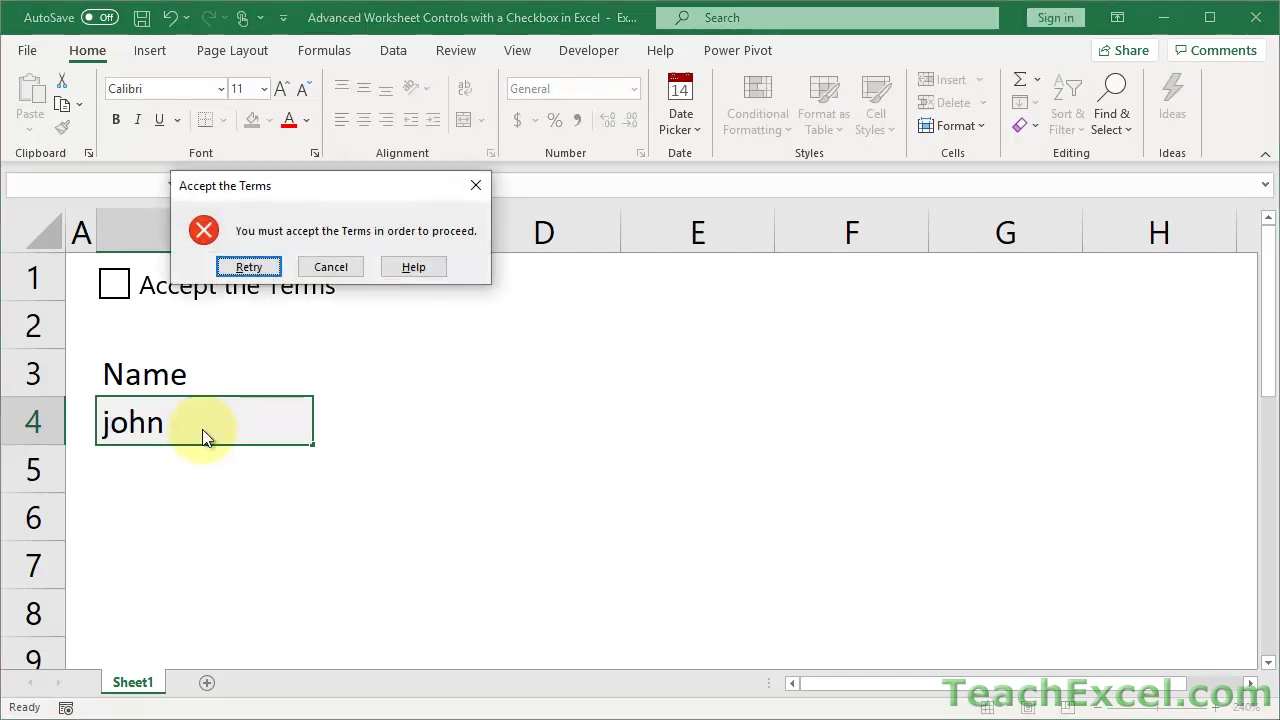
pyautogui.click(329, 267)
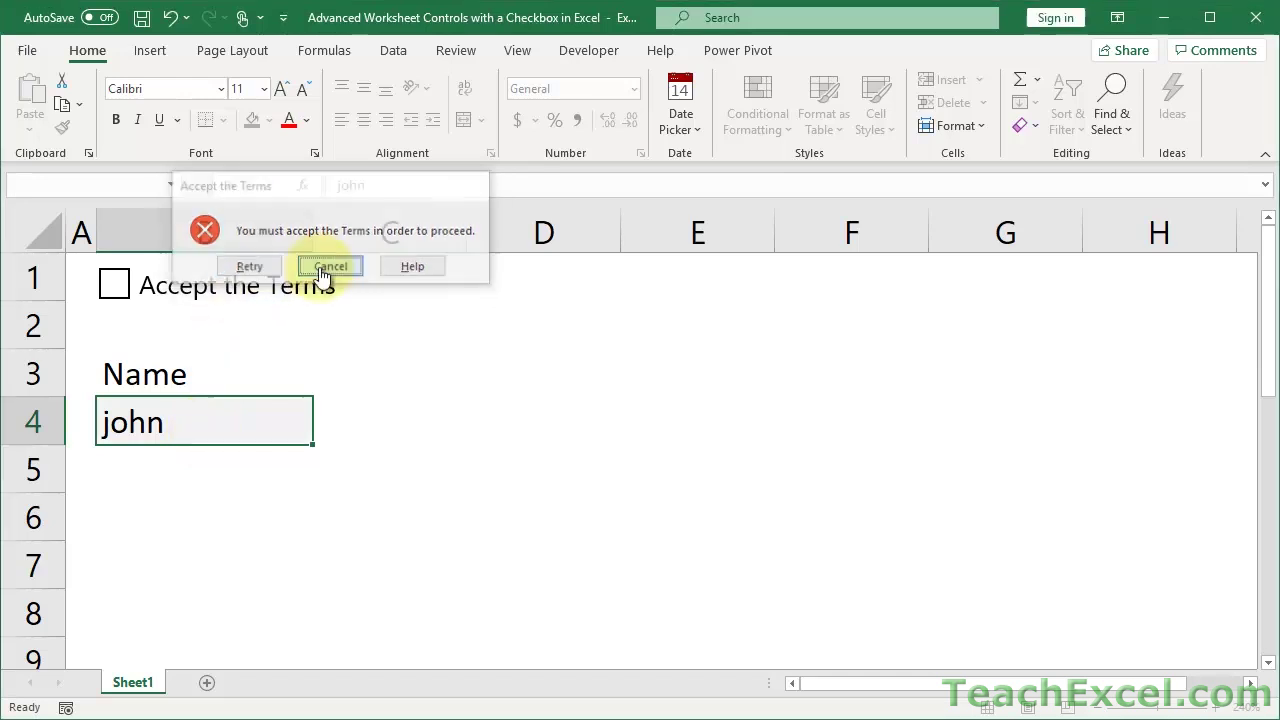
# Step: Tick Accept the Terms and enter 'John Doe' in the Name cell B4
pyautogui.click(115, 287)
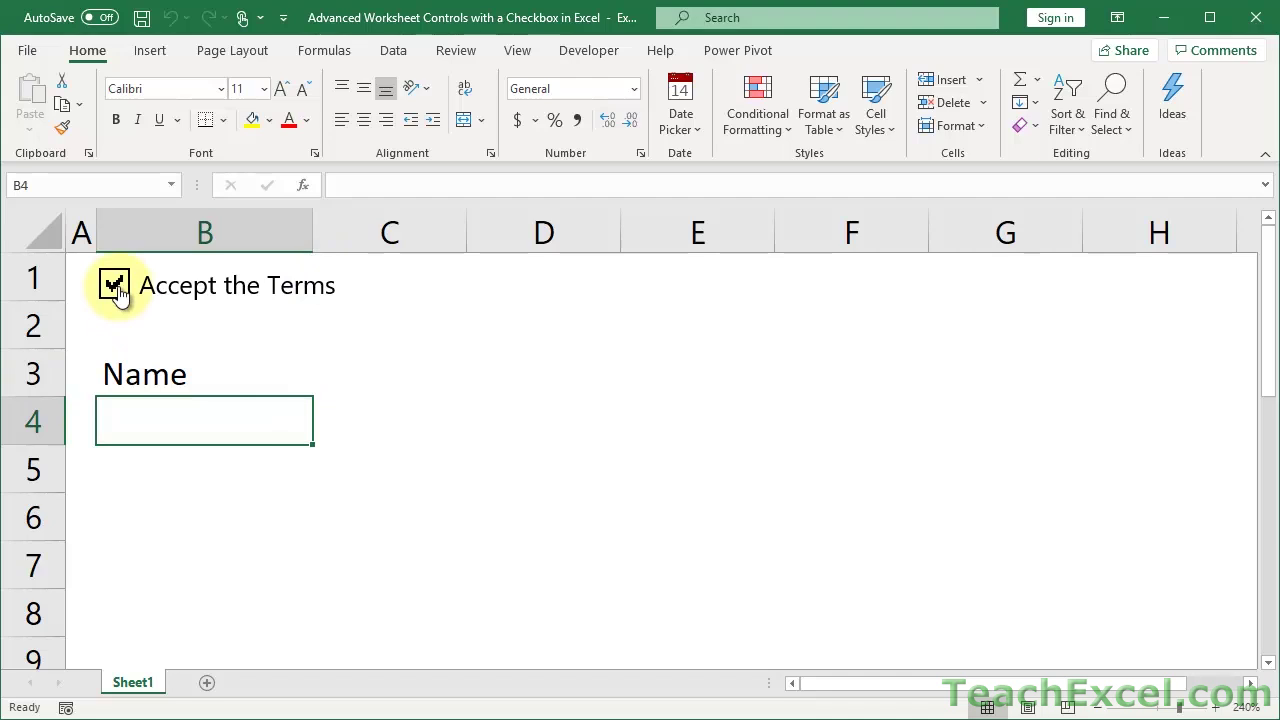
pyautogui.click(115, 287)
pyautogui.click(115, 287)
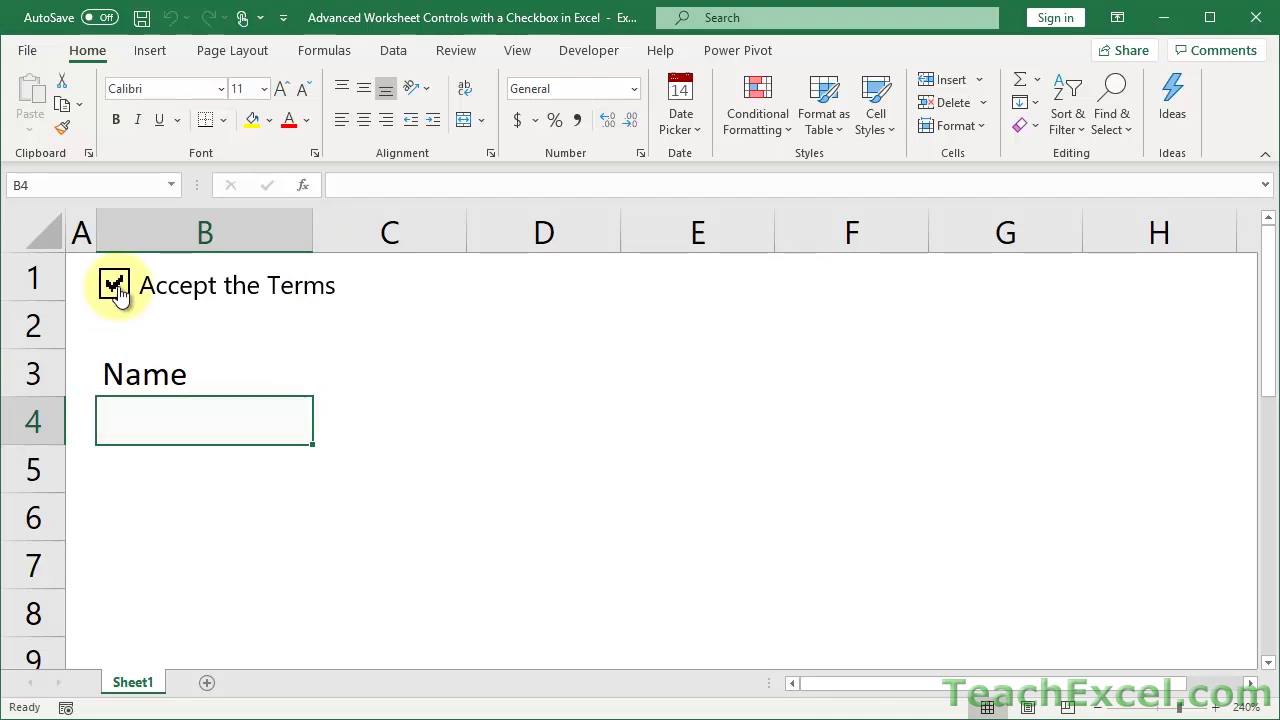
pyautogui.write('John Doe')
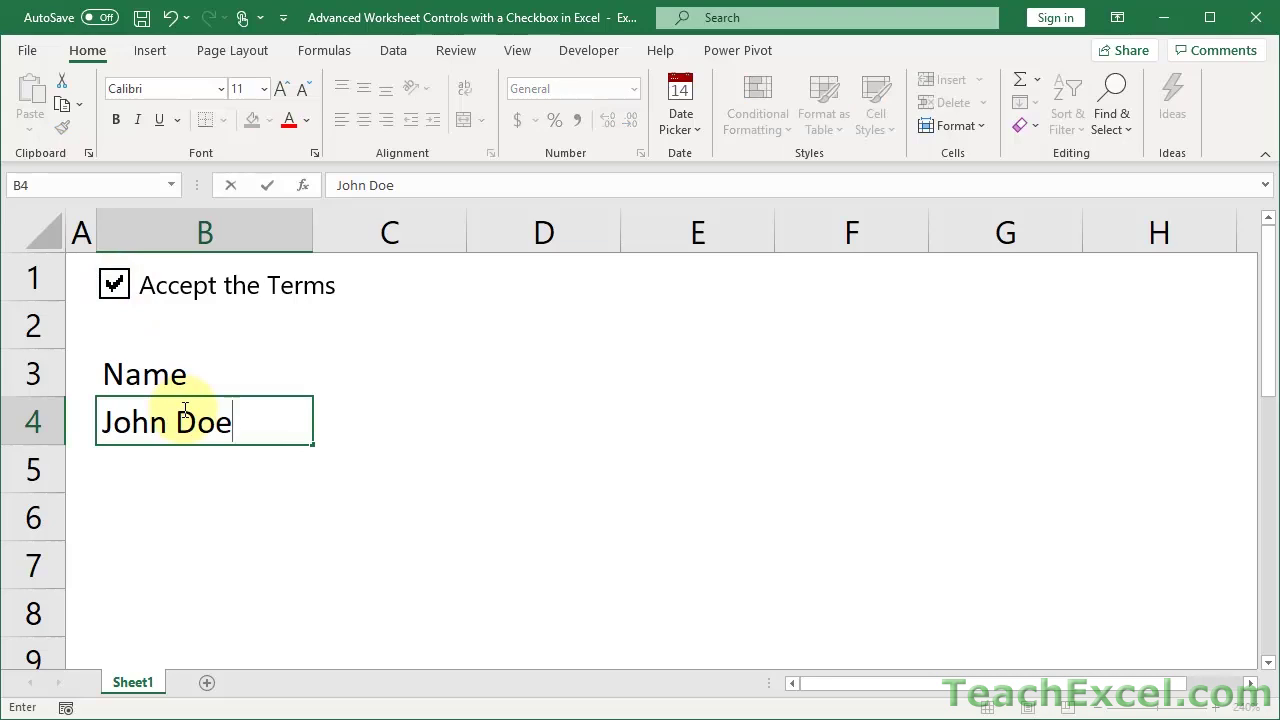
pyautogui.press('Return')
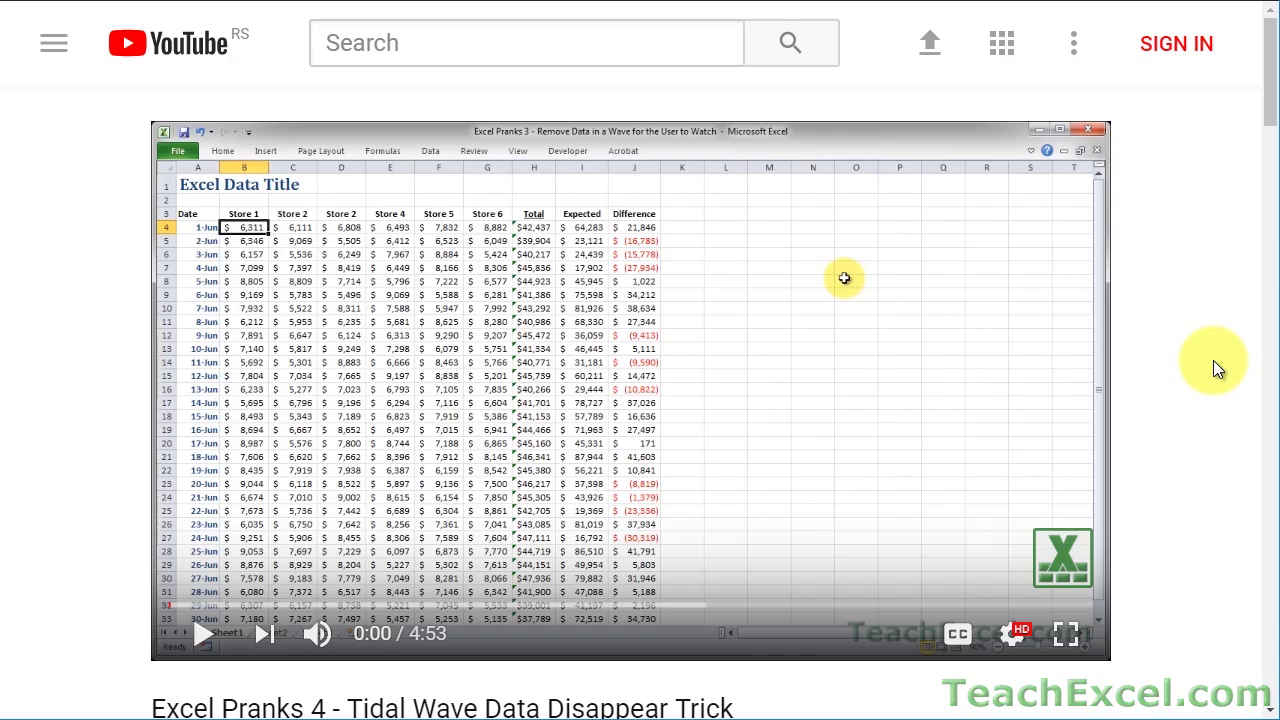
# Step: Visit the teachexcel.com link from the video description, then subscribe to the TeachExcel channel
pyautogui.scroll(-5, 1214, 362)
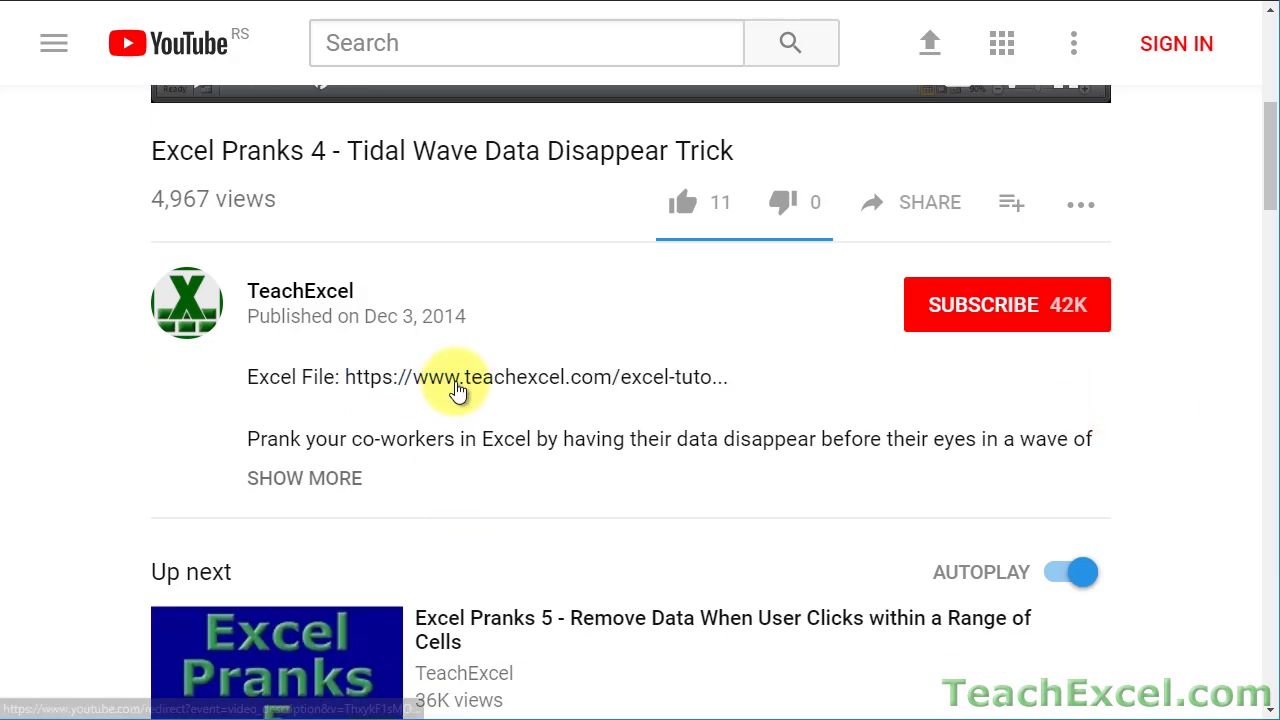
pyautogui.click(457, 385)
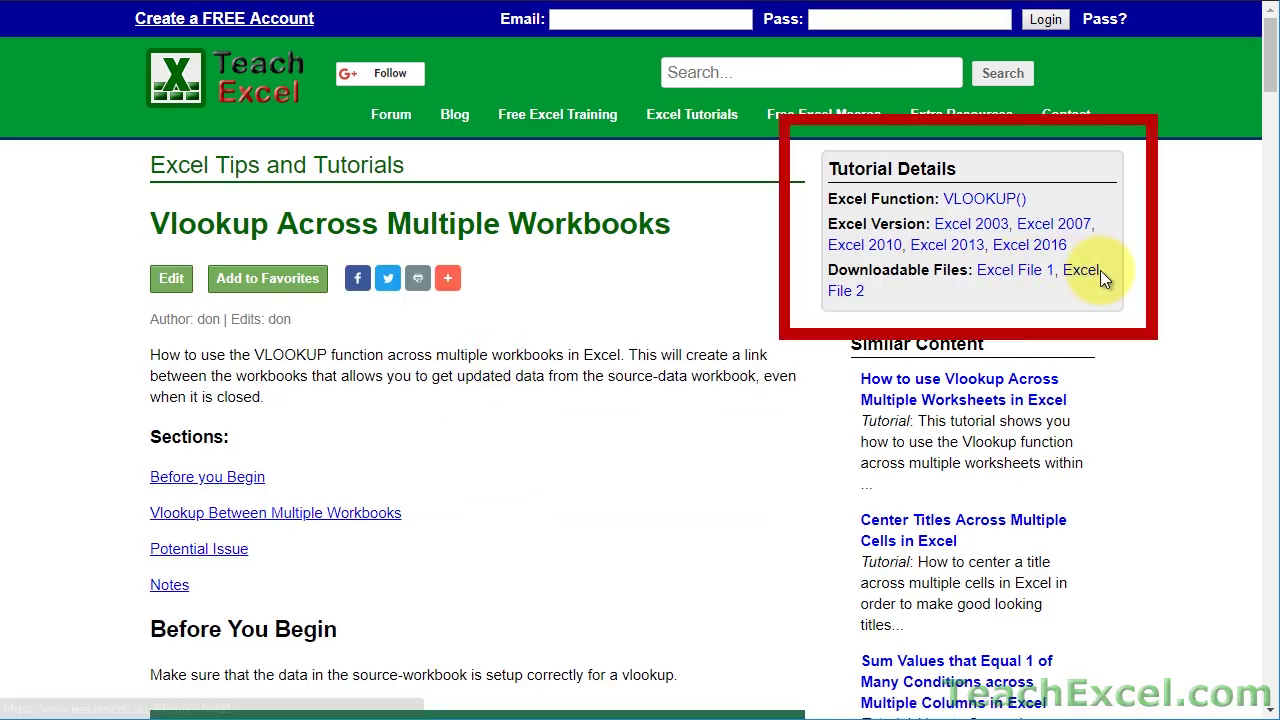
pyautogui.hotkey('alt', 'Left')
pyautogui.click(937, 437)
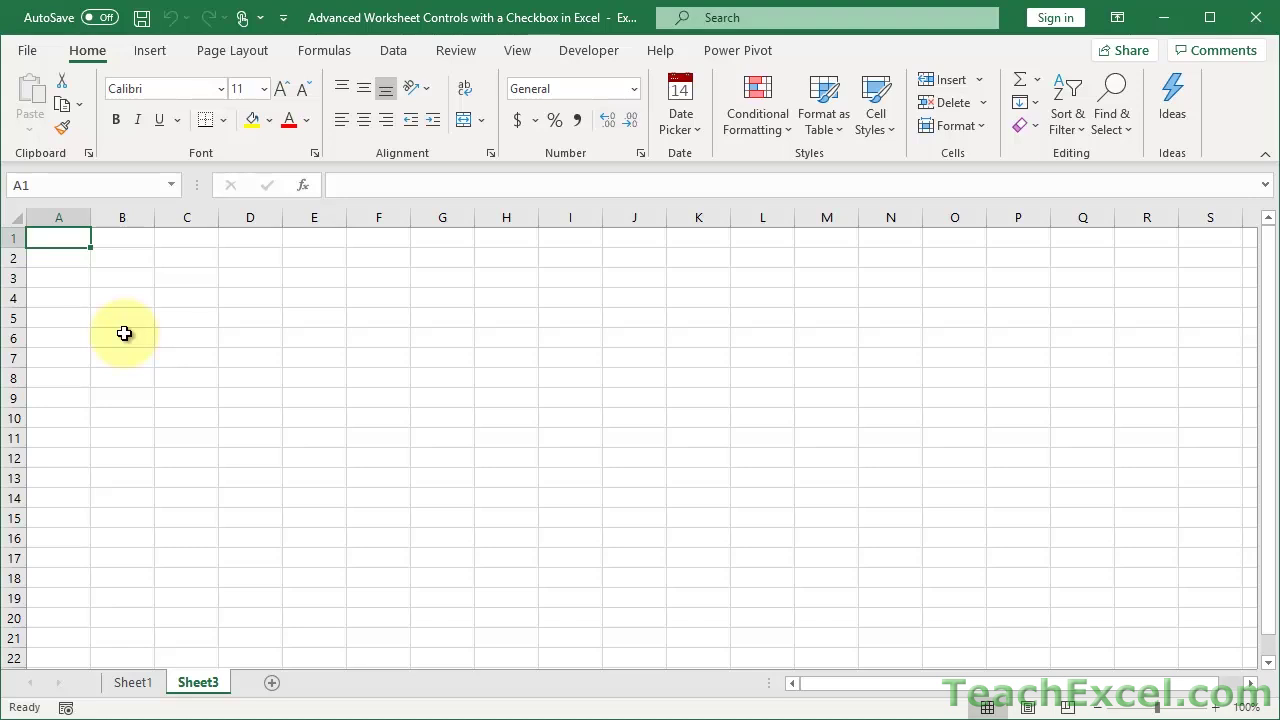
# Step: Zoom in and narrow column A to a thin margin of about 2.71
pyautogui.click(1218, 707)
pyautogui.click(1218, 707)
pyautogui.click(1218, 707)
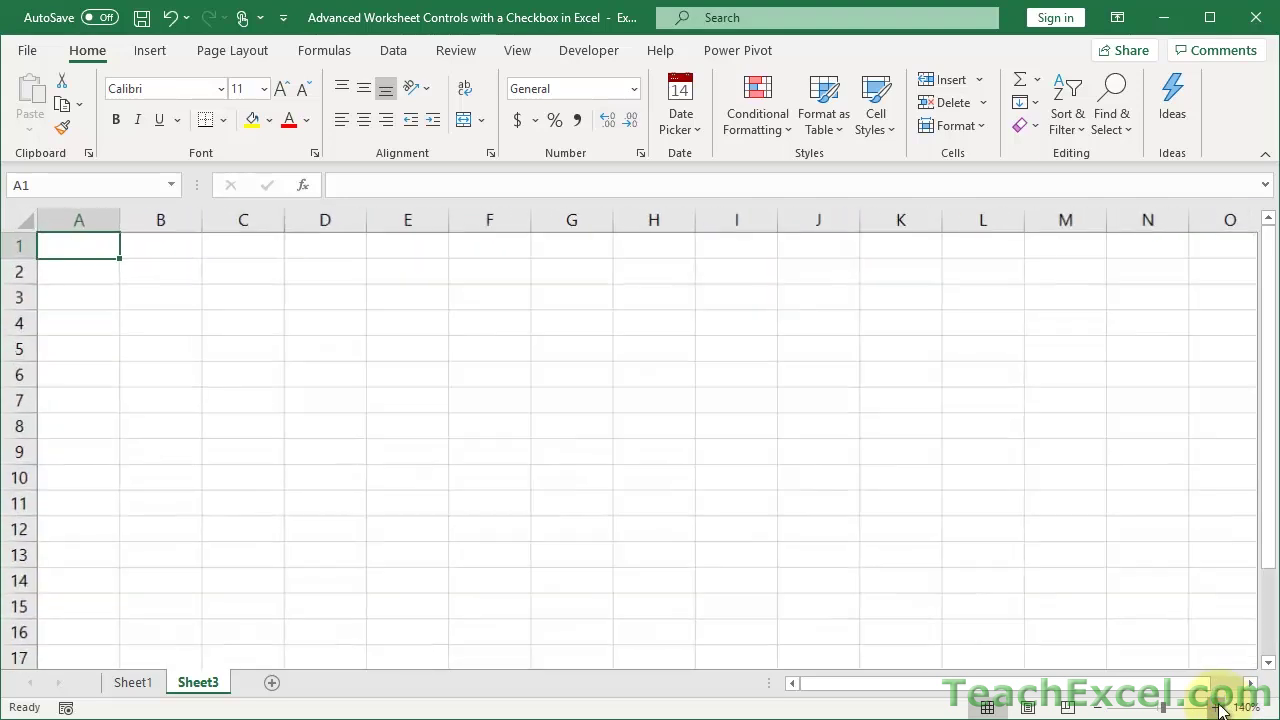
pyautogui.click(1218, 707)
pyautogui.click(1218, 707)
pyautogui.click(1218, 707)
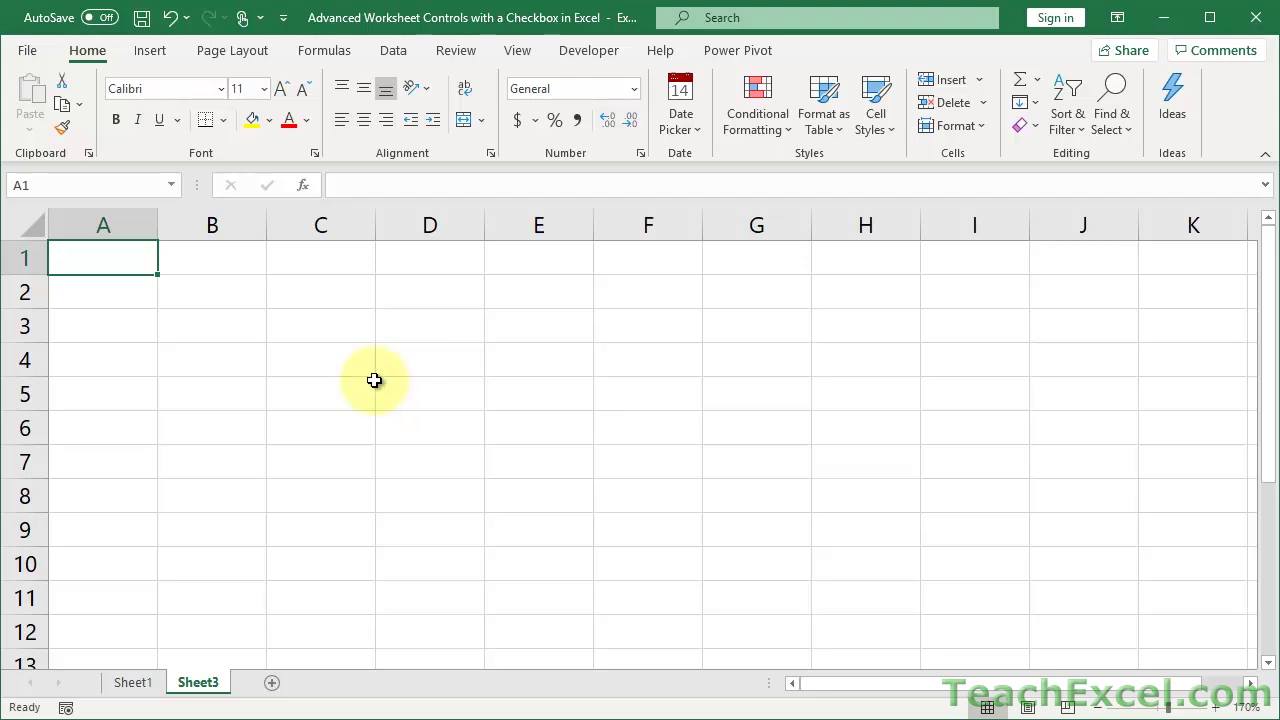
pyautogui.moveTo(160, 230); pyautogui.dragTo(90, 252)
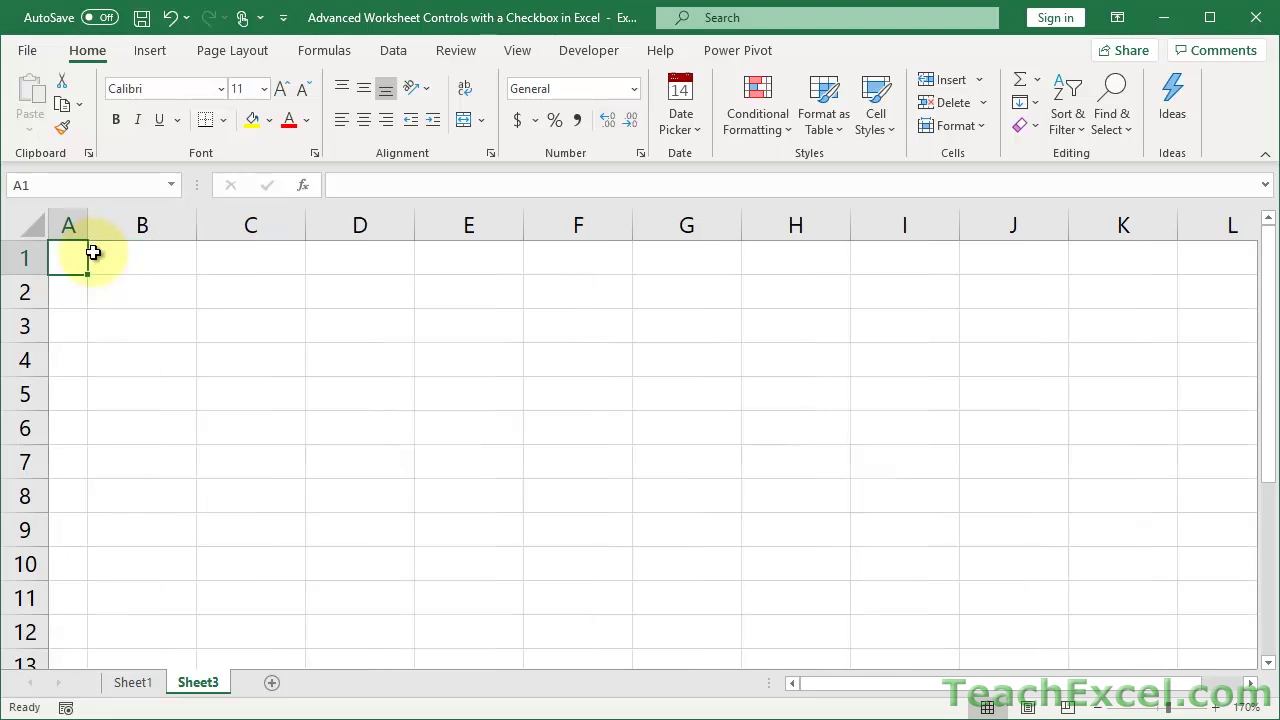
# Step: Enter the label 'Name' in cell B3
pyautogui.click(140, 319)
pyautogui.write('nam')
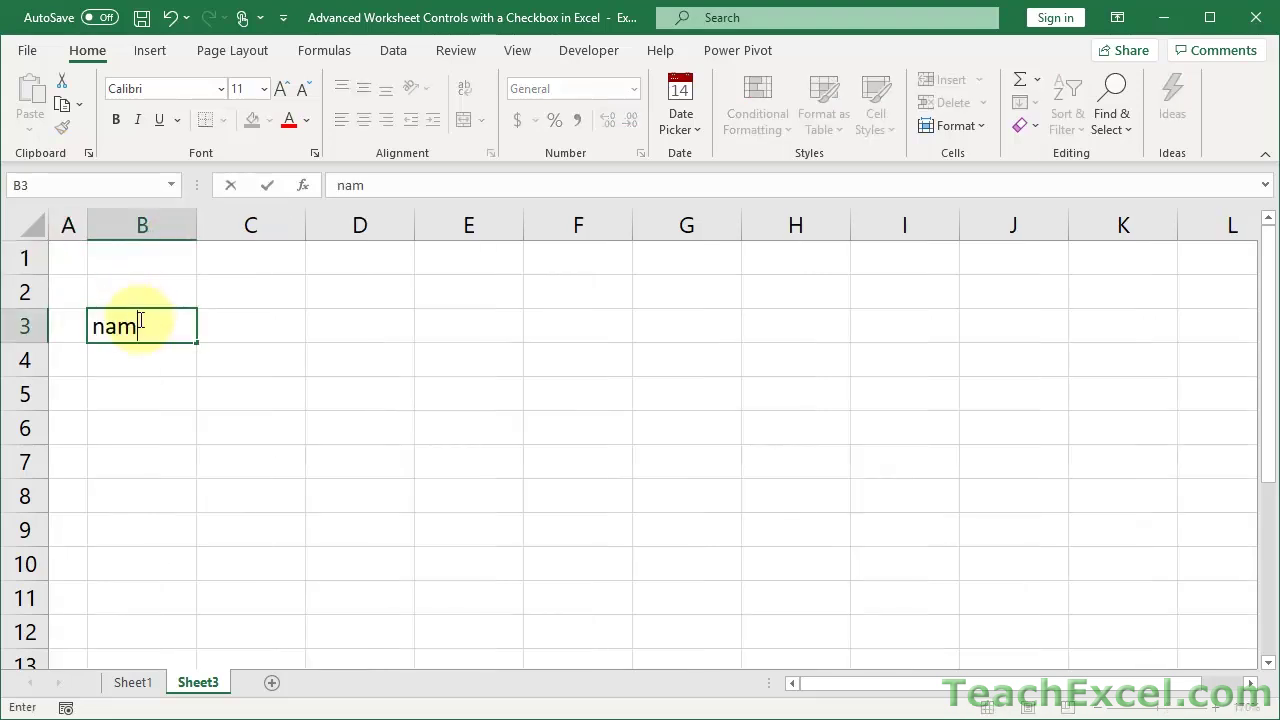
pyautogui.press('BackSpace')
pyautogui.press('BackSpace')
pyautogui.press('BackSpace')
pyautogui.write('Name')
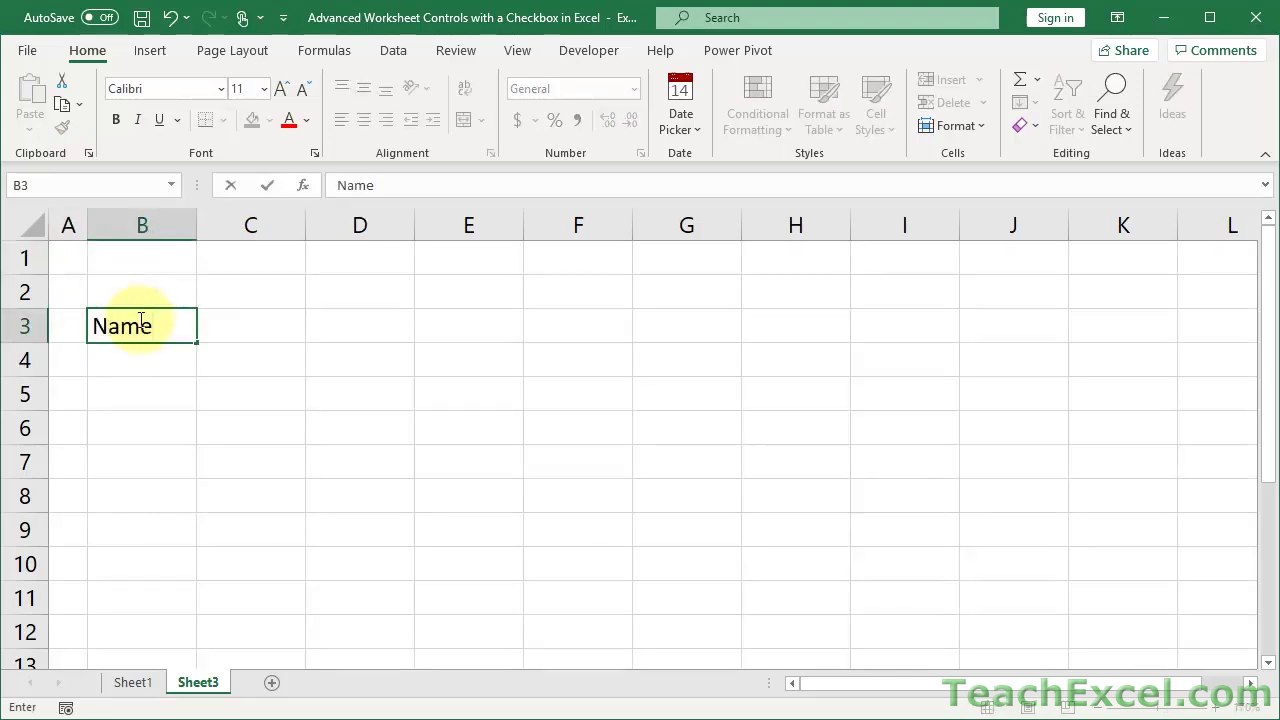
pyautogui.press('Return')
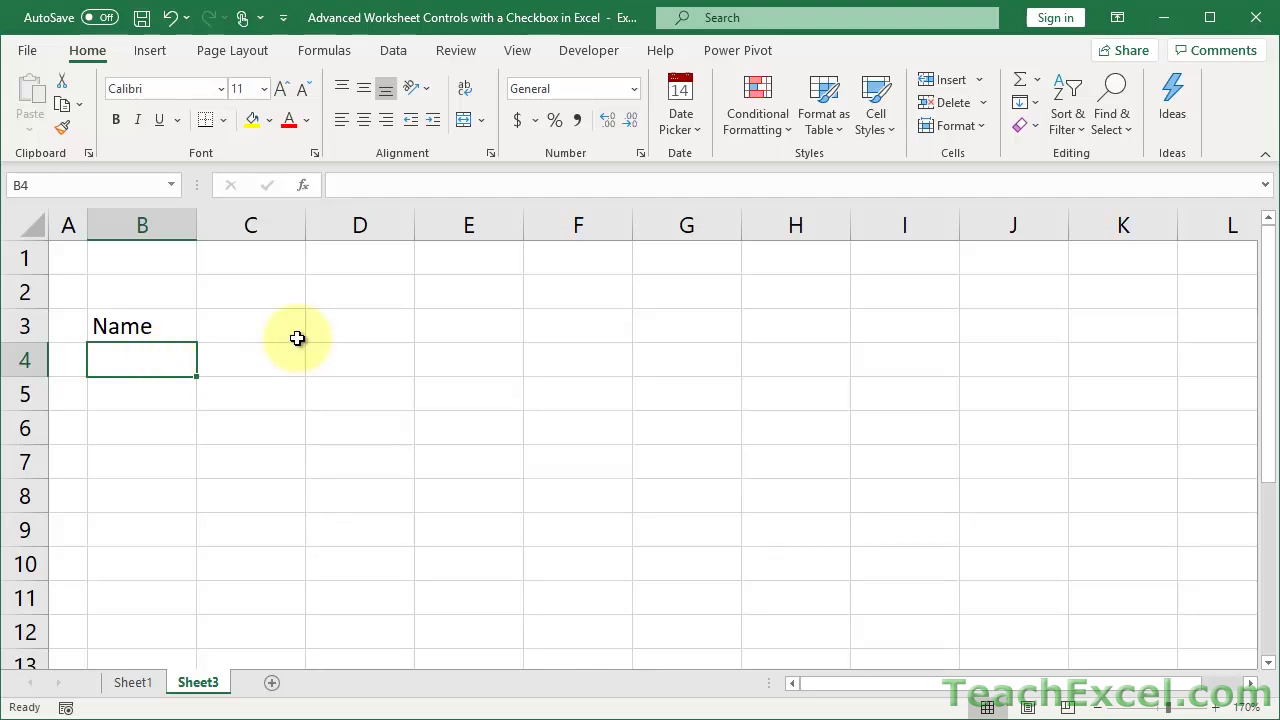
# Step: Confirm Developer is checked under Main Tabs in Excel Options' Customize Ribbon settings
pyautogui.click(582, 54)
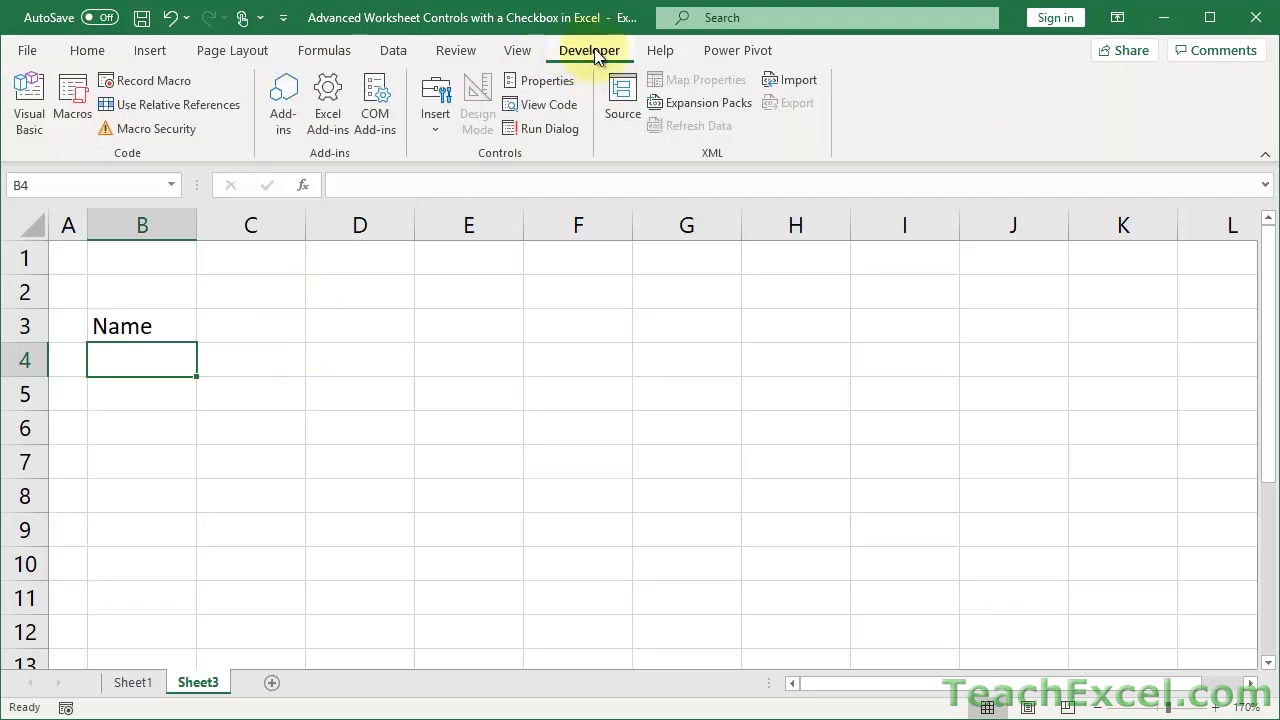
pyautogui.click(28, 52)
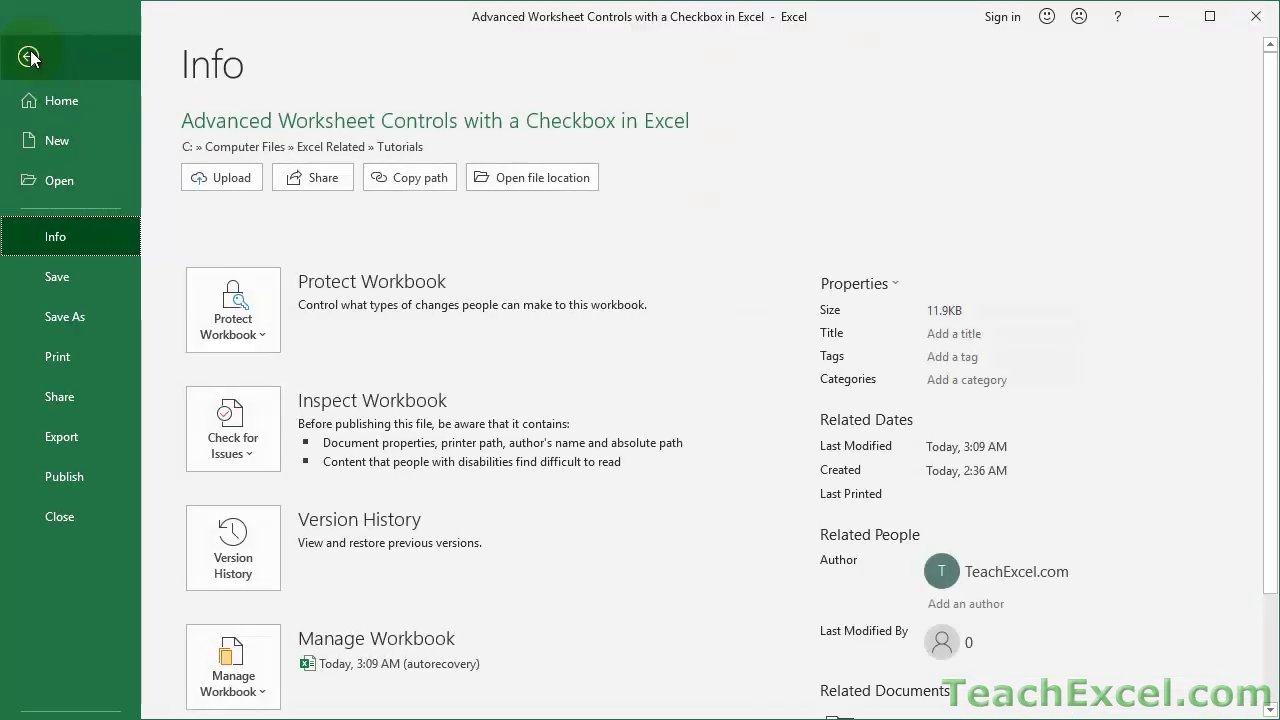
pyautogui.scroll(-2, 45, 340)
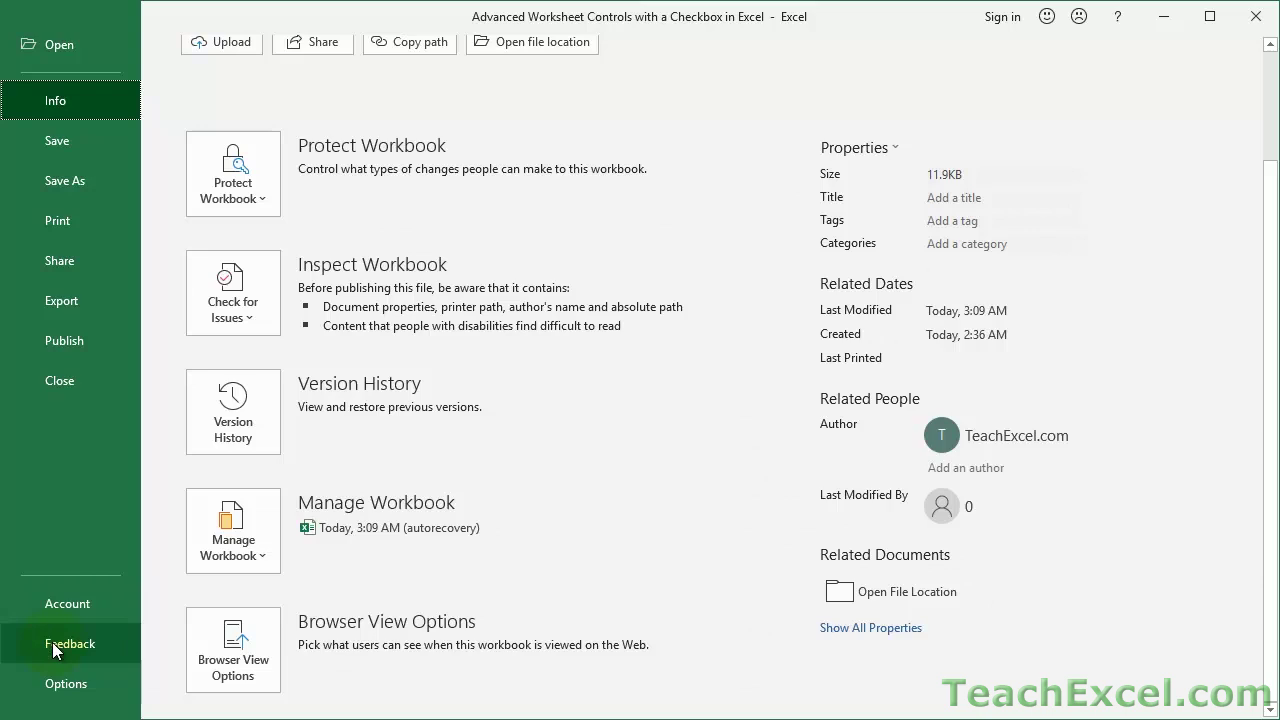
pyautogui.click(58, 683)
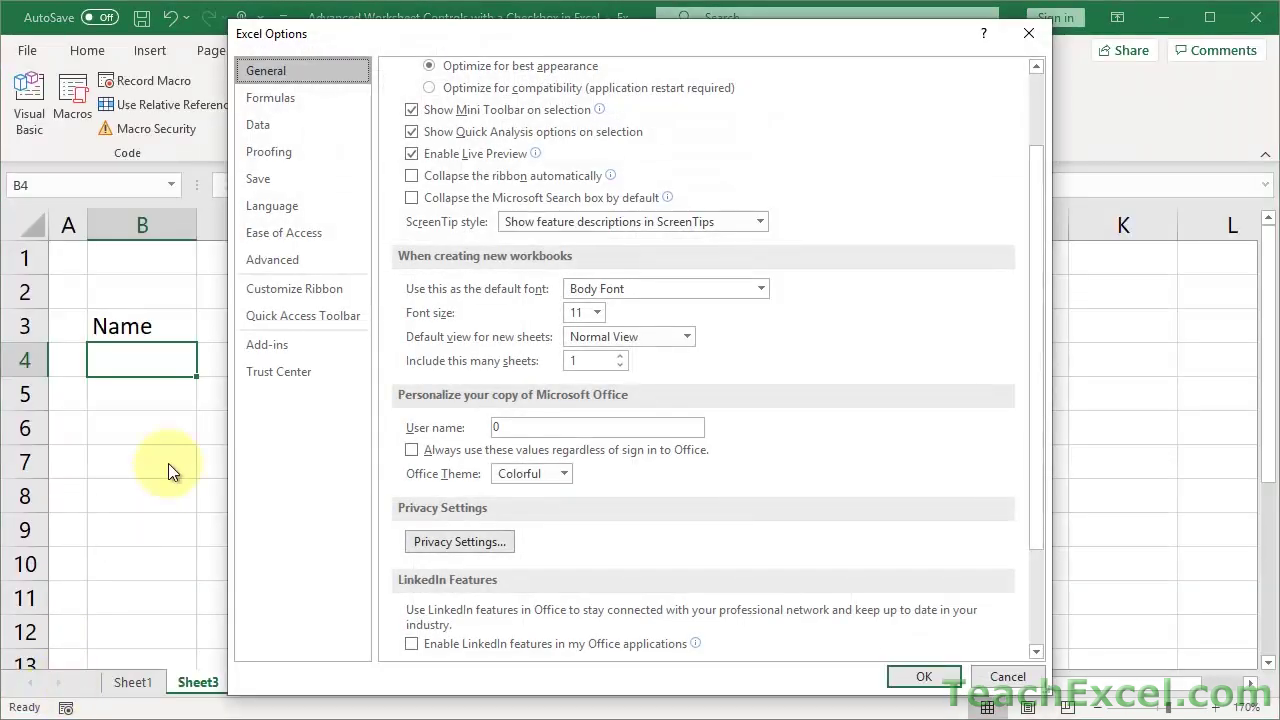
pyautogui.click(292, 290)
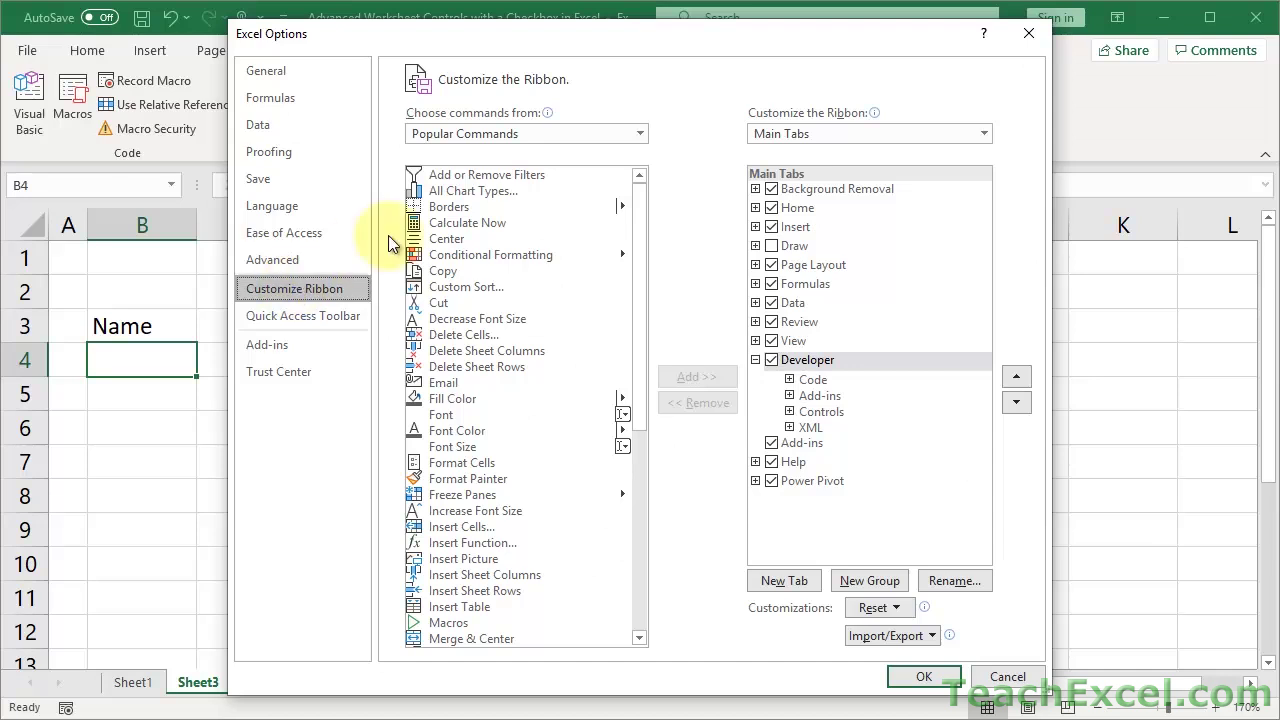
pyautogui.click(782, 137)
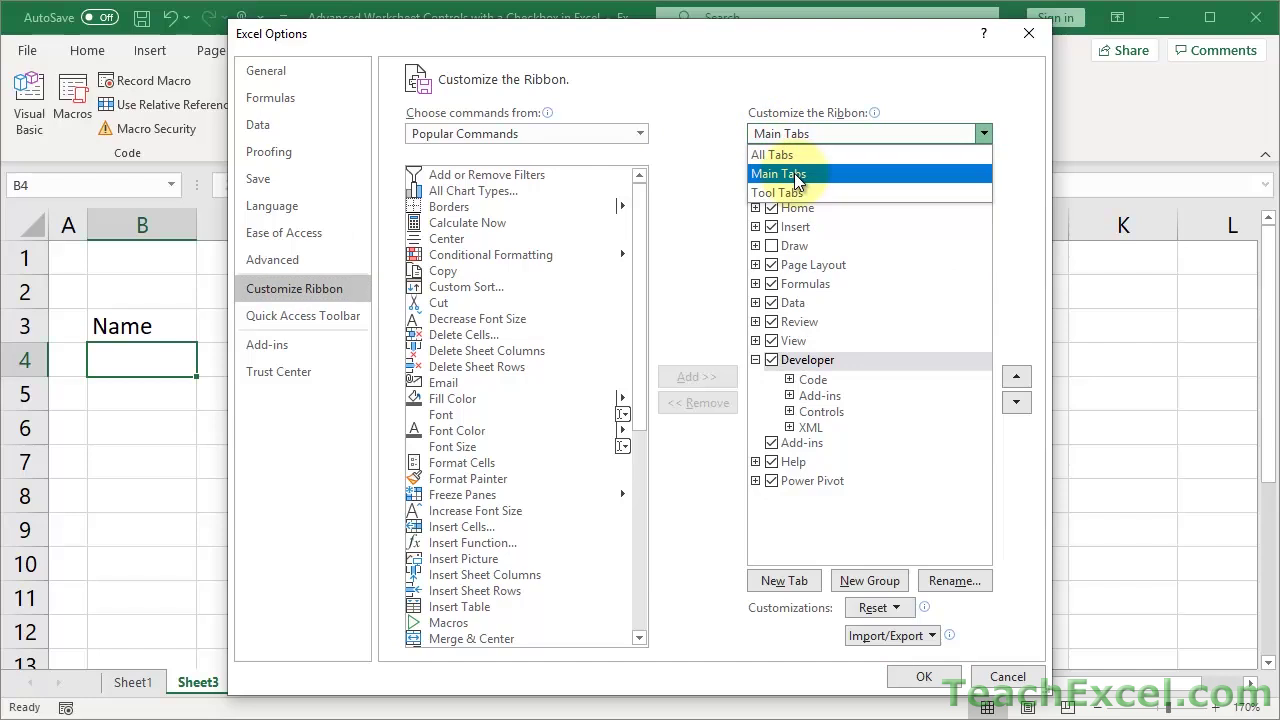
pyautogui.click(790, 167)
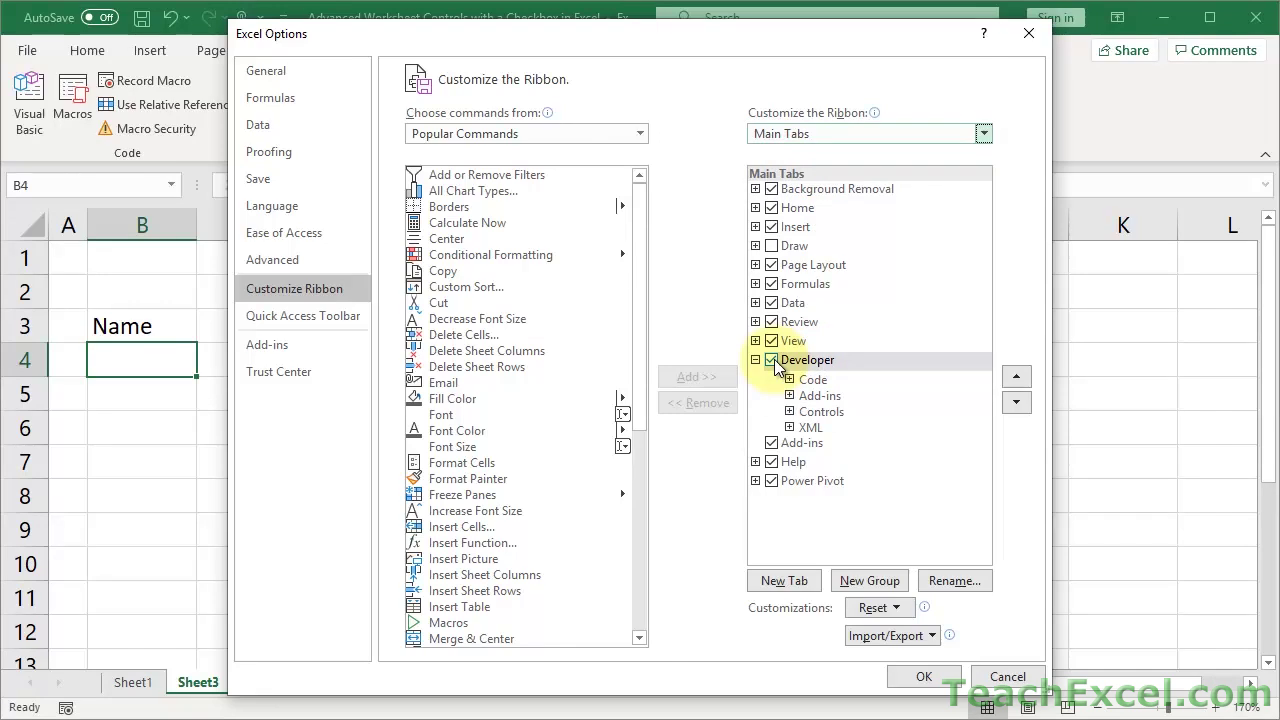
pyautogui.click(920, 677)
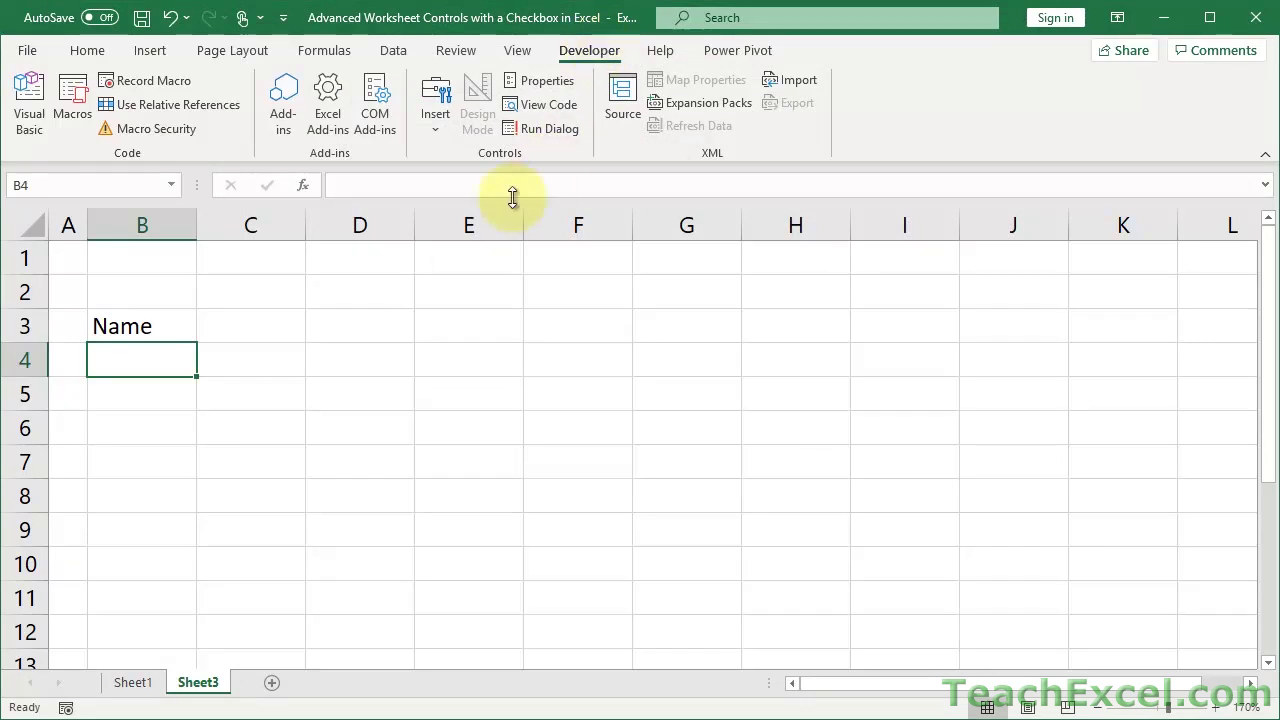
# Step: Show the Form and ActiveX controls gallery from the Developer tab's Insert button
pyautogui.click(432, 128)
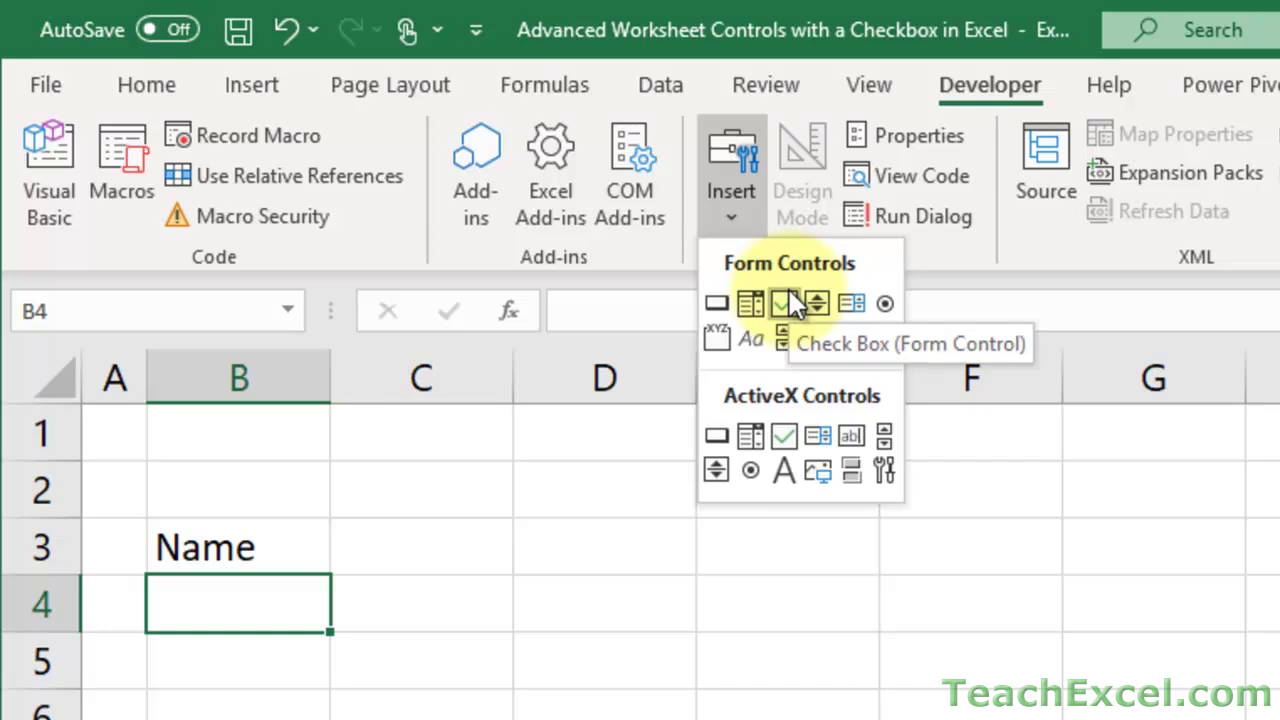
# Step: Draw a Form Control checkbox at B1, relabel it 'Accept the Terms', and trim it to column C
pyautogui.click(786, 303)
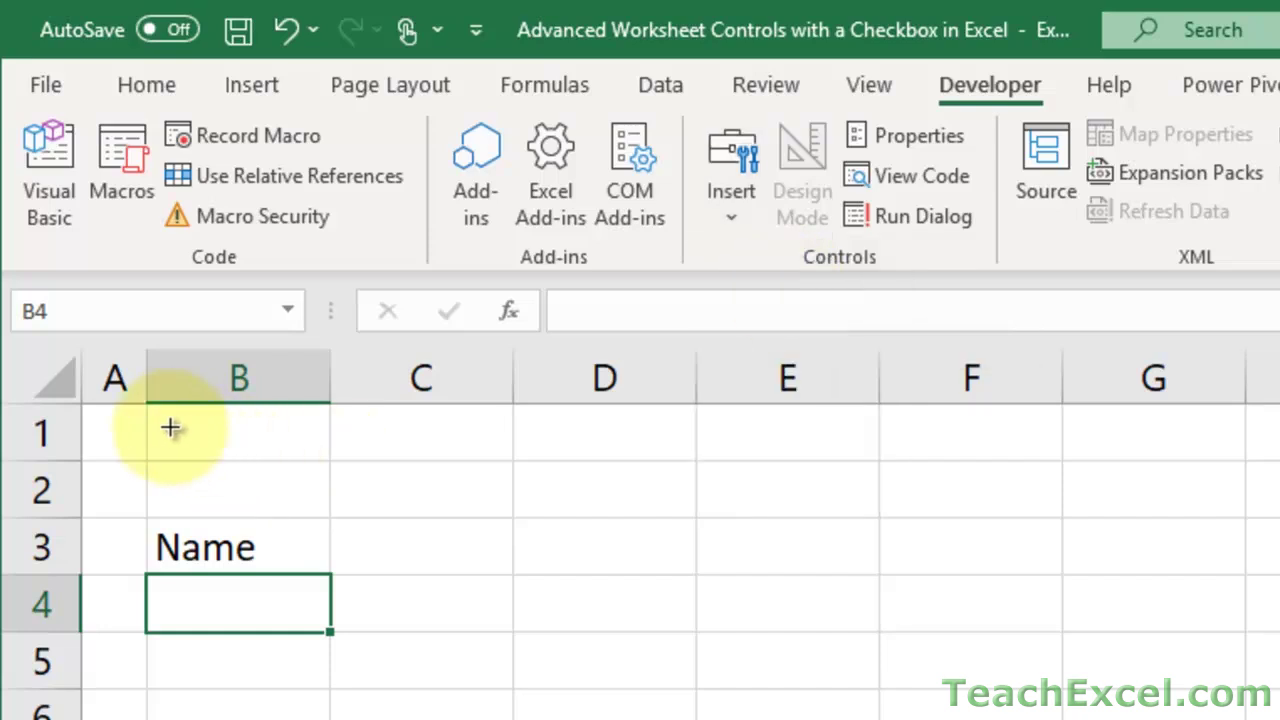
pyautogui.moveTo(169, 421)
pyautogui.mouseDown()
pyautogui.moveTo(317, 474)
pyautogui.moveTo(593, 478)
pyautogui.mouseUp()
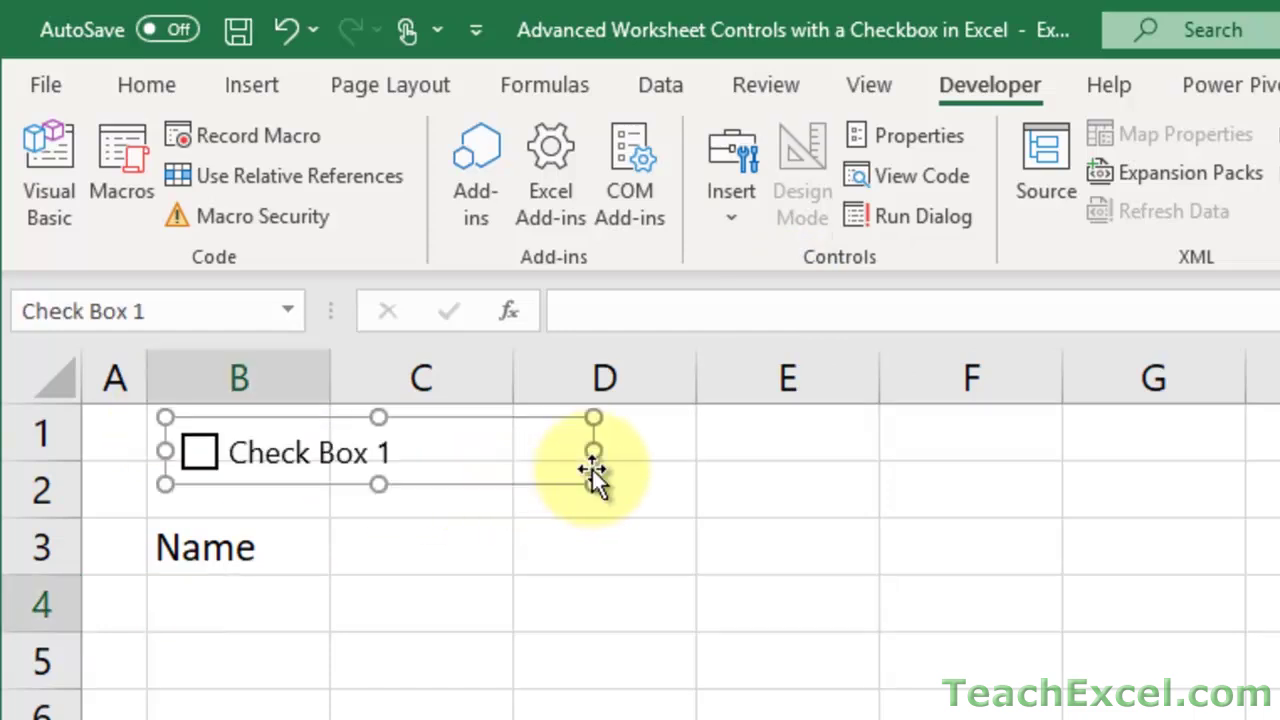
pyautogui.click(270, 453)
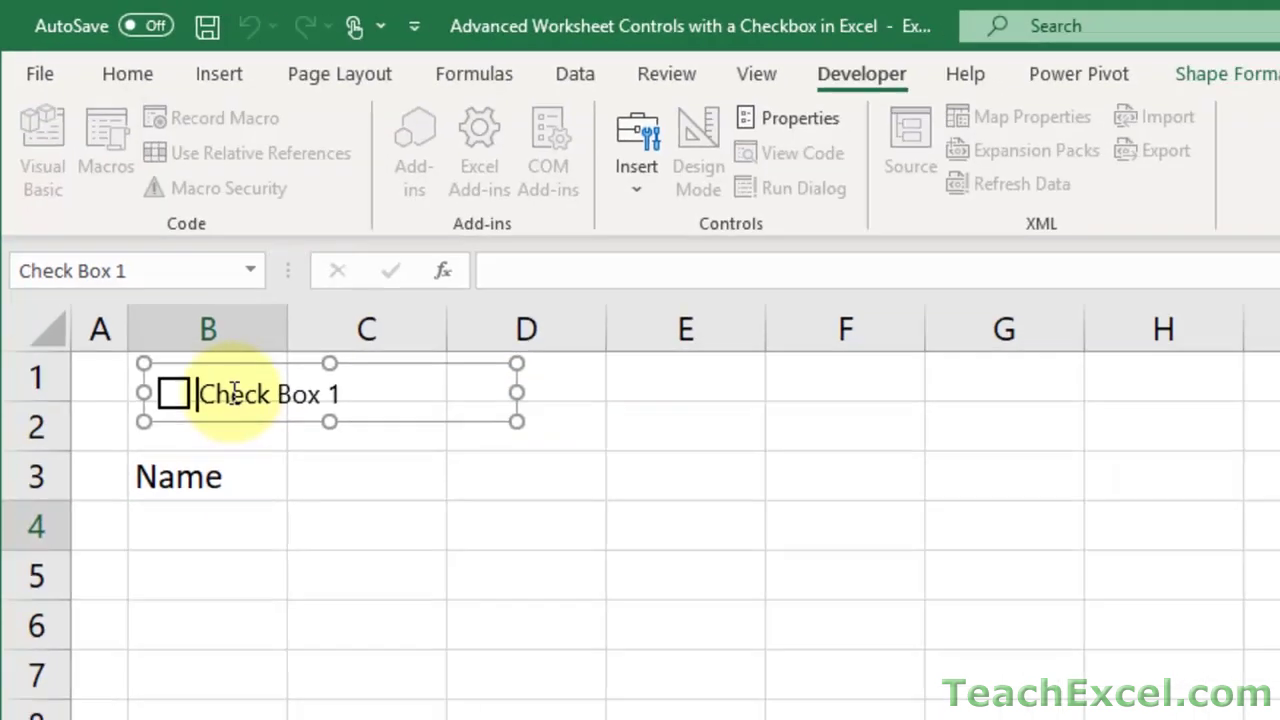
pyautogui.press('Delete')
pyautogui.press('Delete')
pyautogui.press('Delete')
pyautogui.press('Delete')
pyautogui.press('Delete')
pyautogui.press('Delete')
pyautogui.press('Delete')
pyautogui.press('Delete')
pyautogui.press('Delete')
pyautogui.press('Delete')
pyautogui.press('Delete')
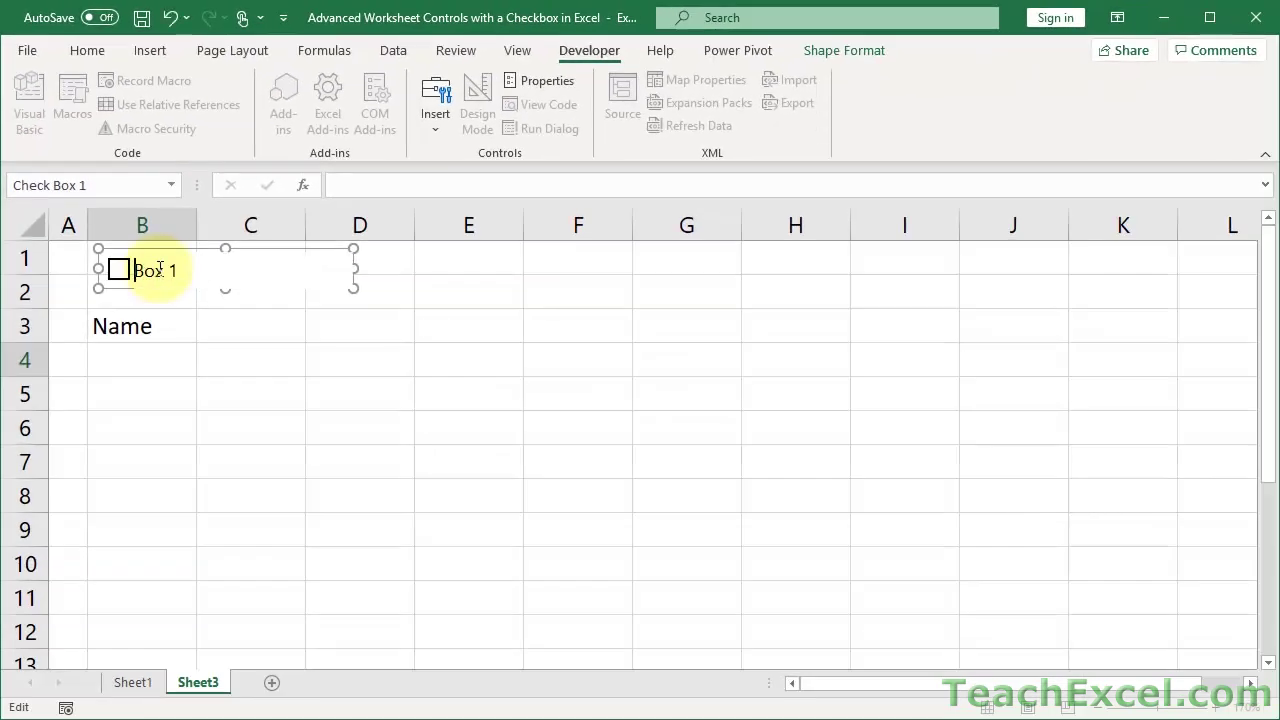
pyautogui.write('Accept the Ter')
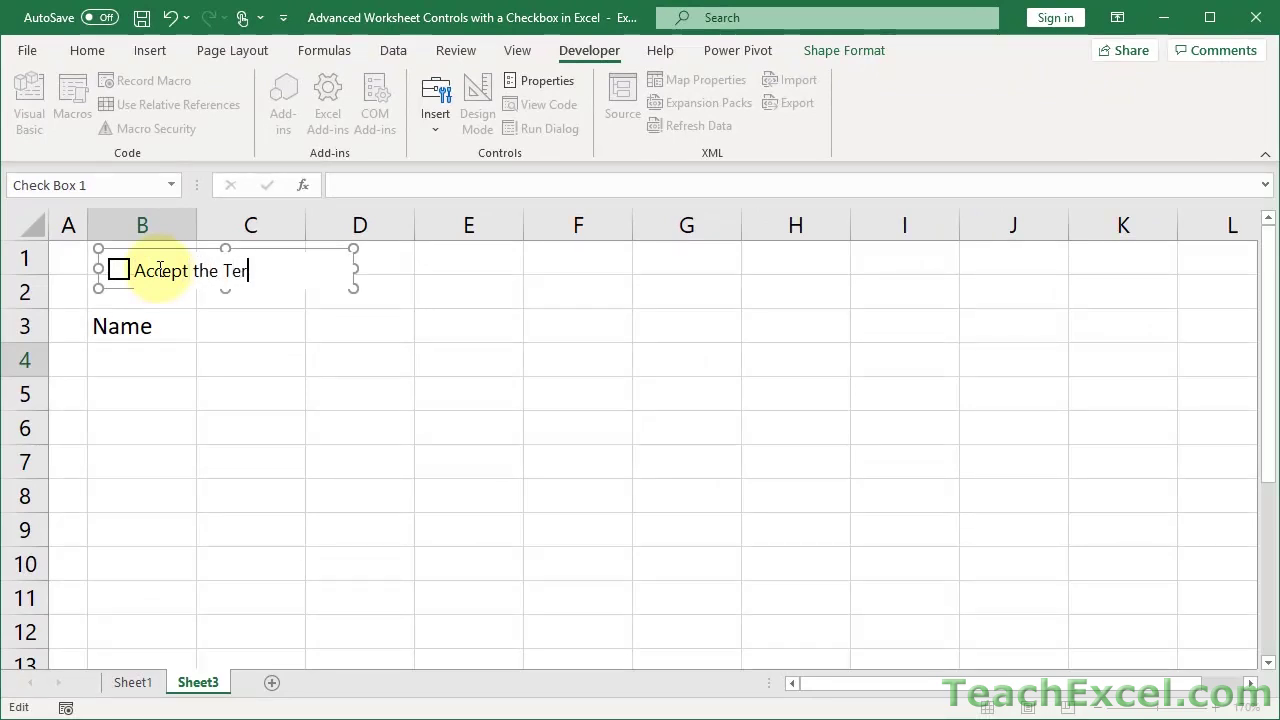
pyautogui.write('ms')
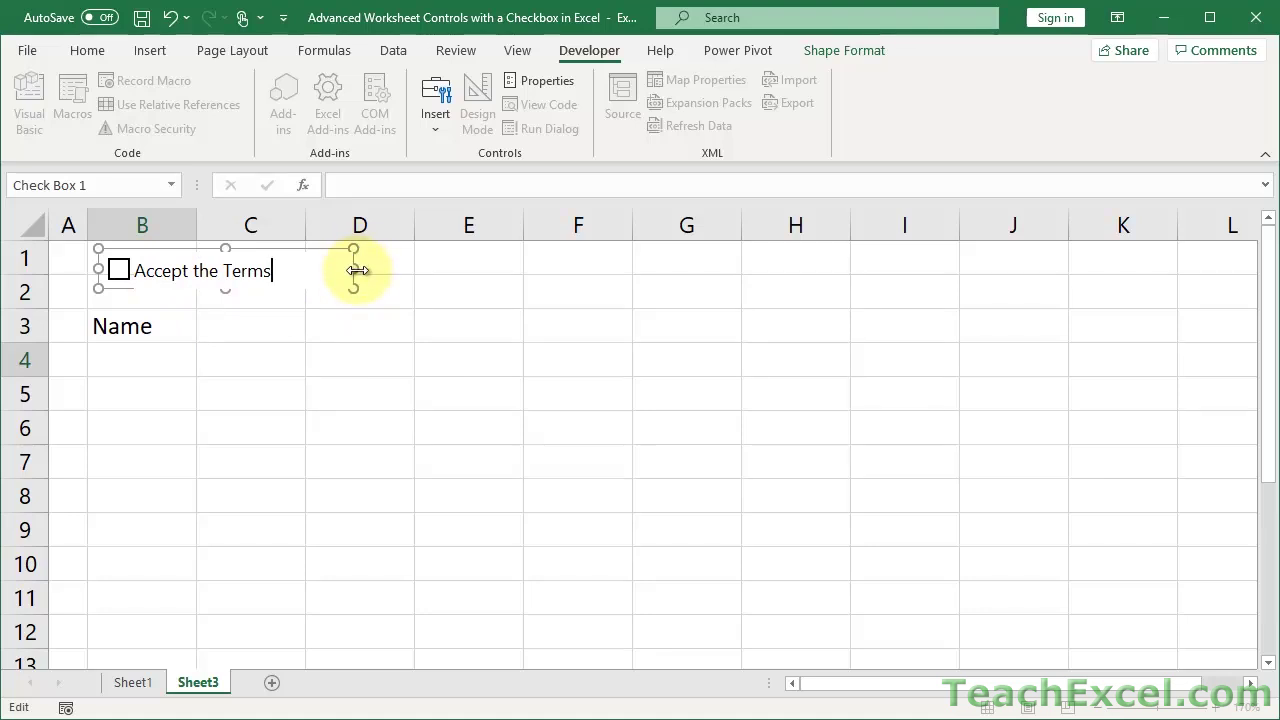
pyautogui.moveTo(357, 270); pyautogui.dragTo(305, 270)
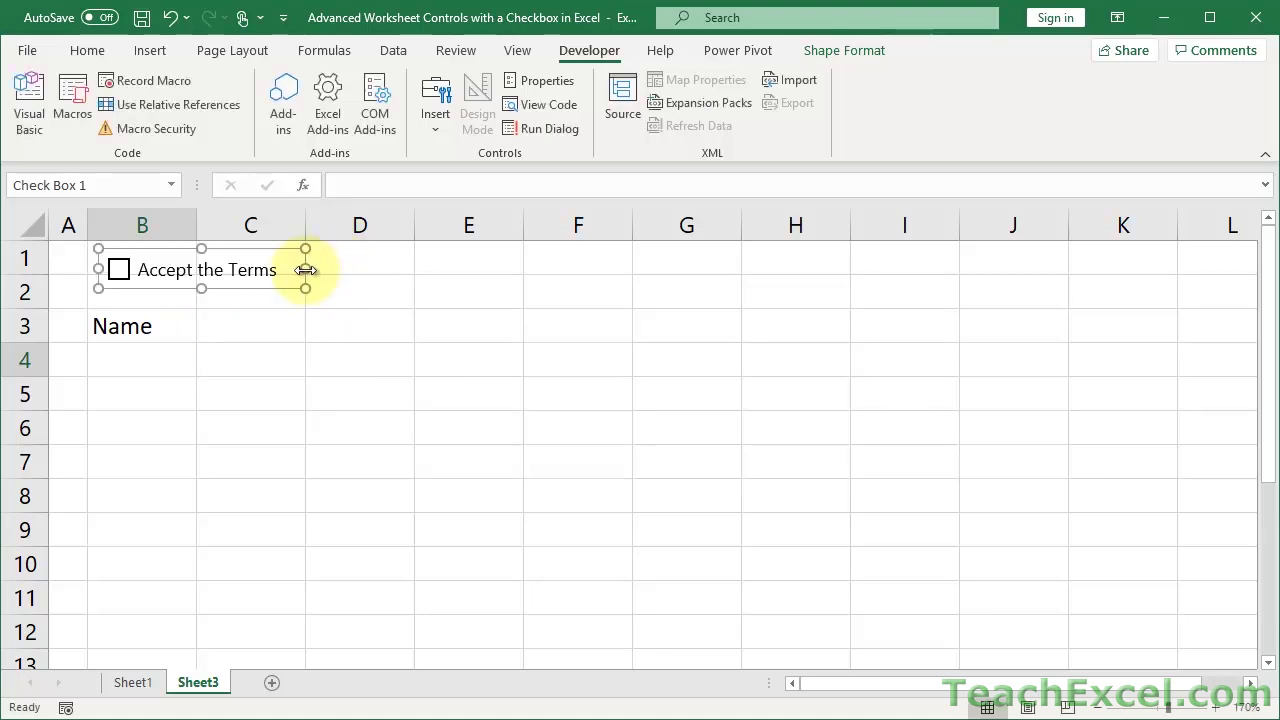
# Step: Set the checkbox's Format Control cell link to $A$1
pyautogui.rightClick(168, 279)
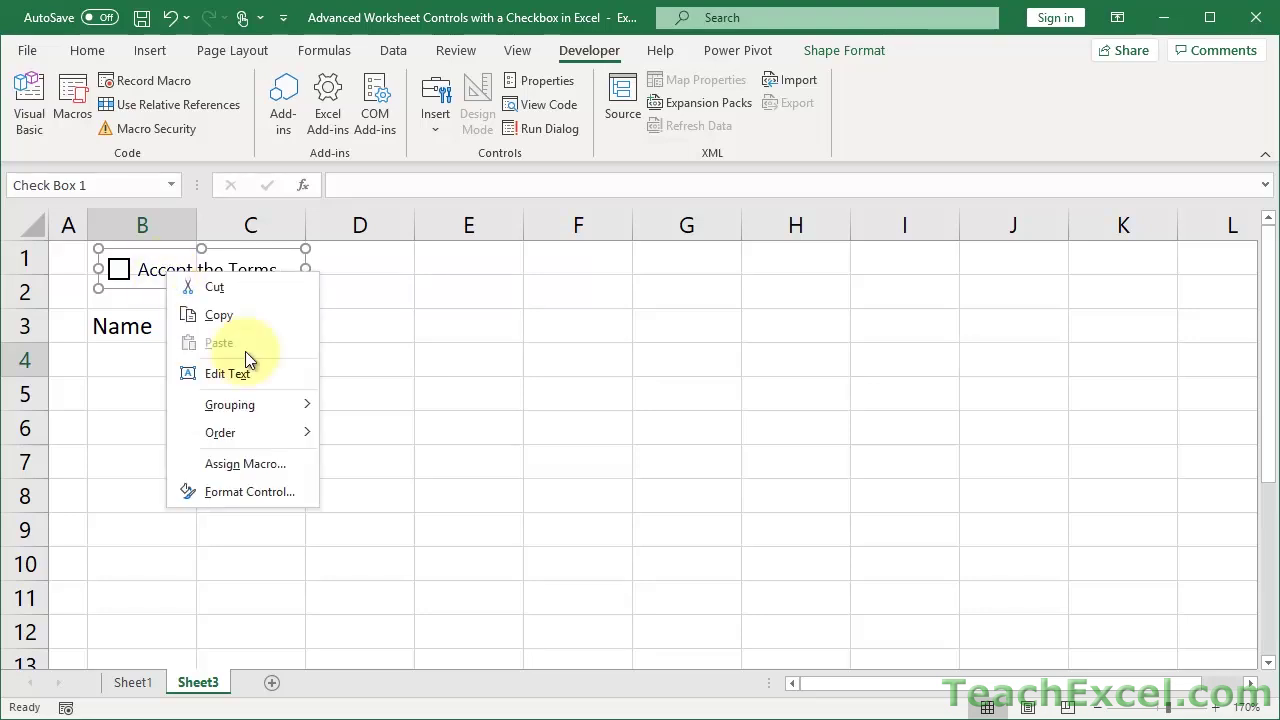
pyautogui.click(268, 490)
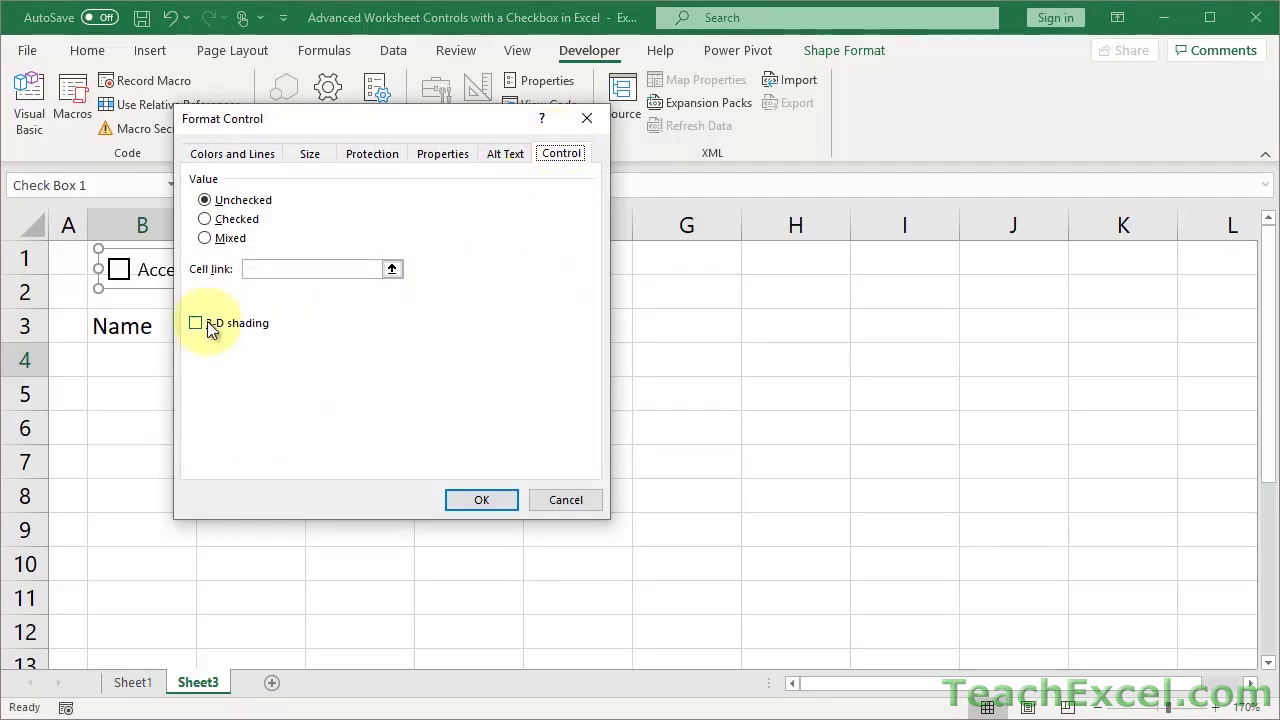
pyautogui.click(276, 268)
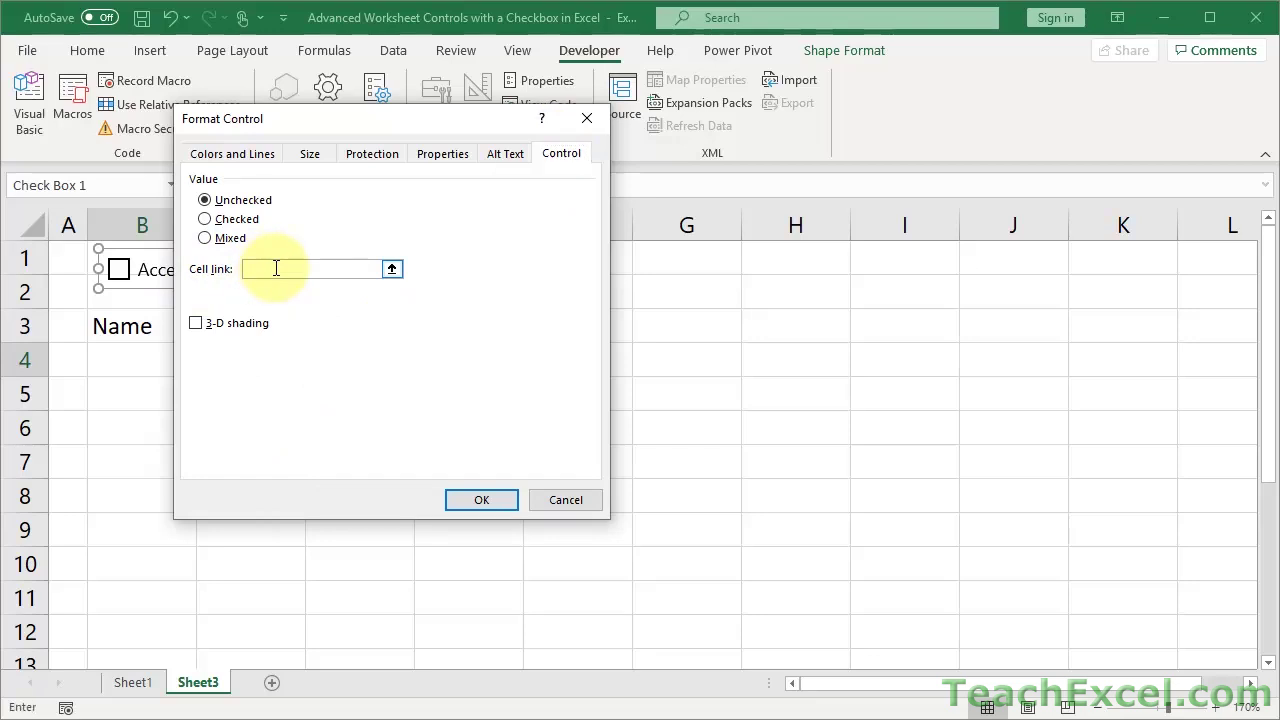
pyautogui.click(396, 272)
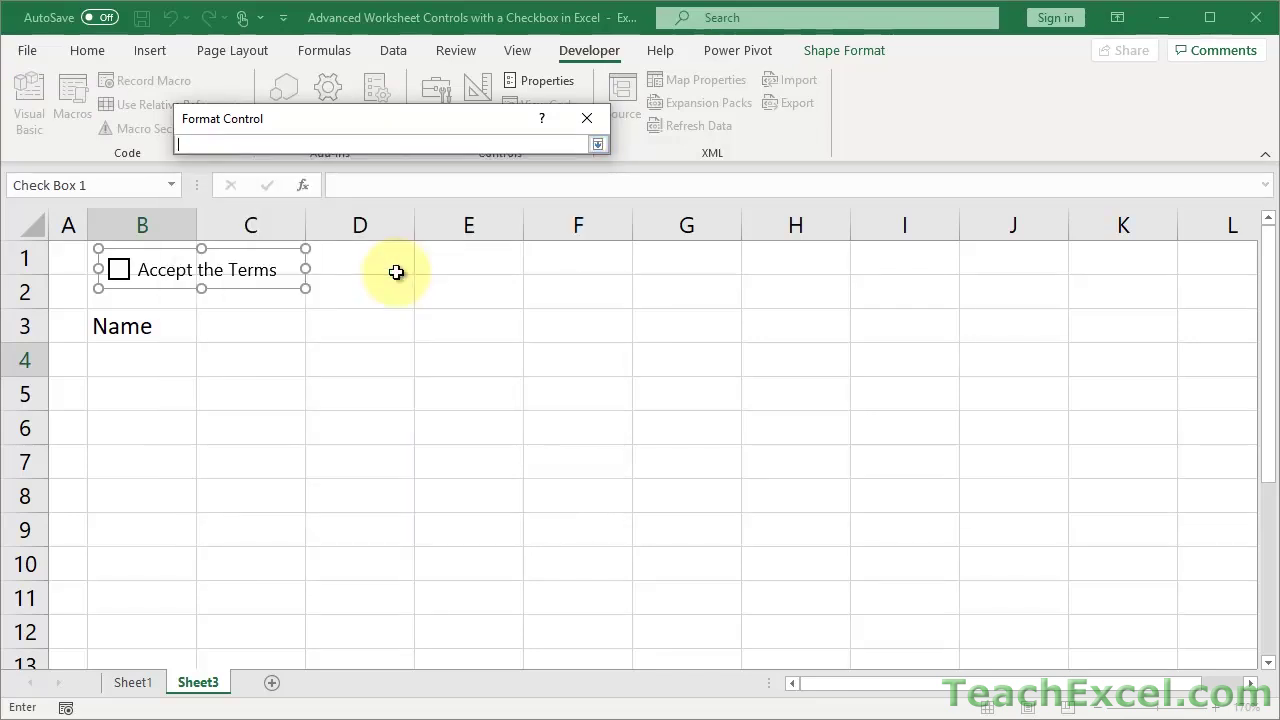
pyautogui.click(62, 262)
pyautogui.press('Return')
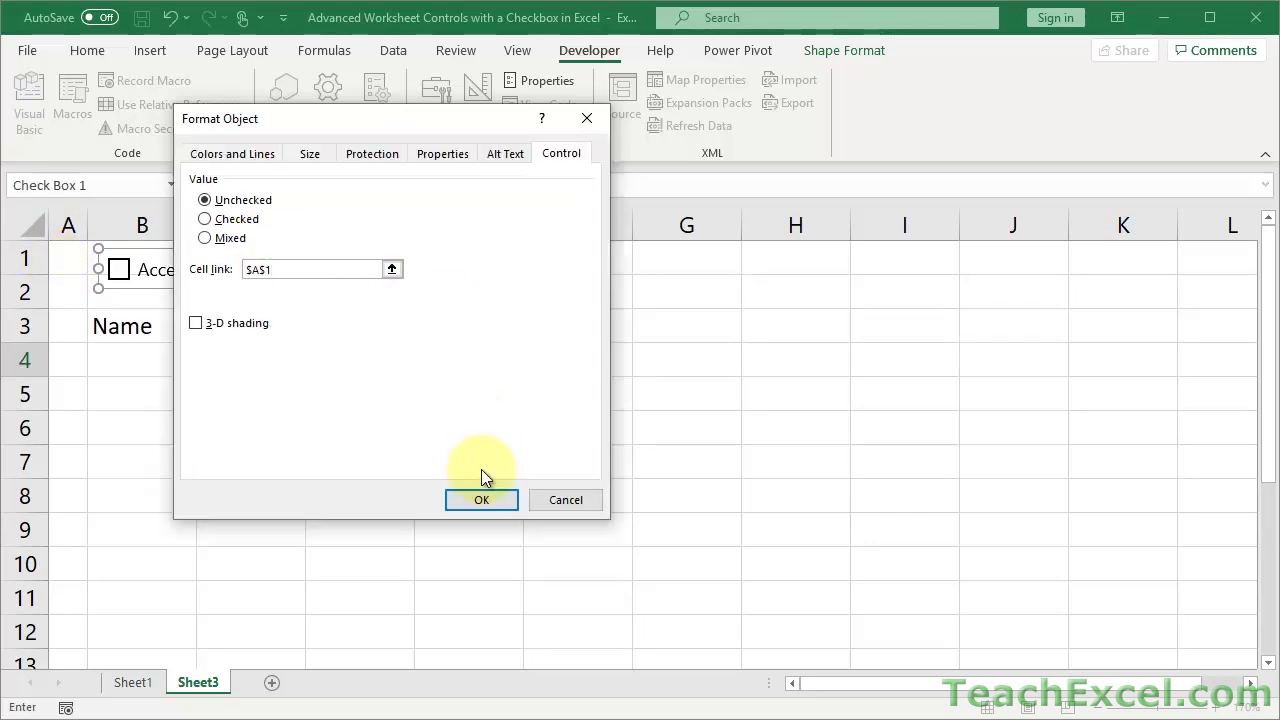
pyautogui.click(472, 499)
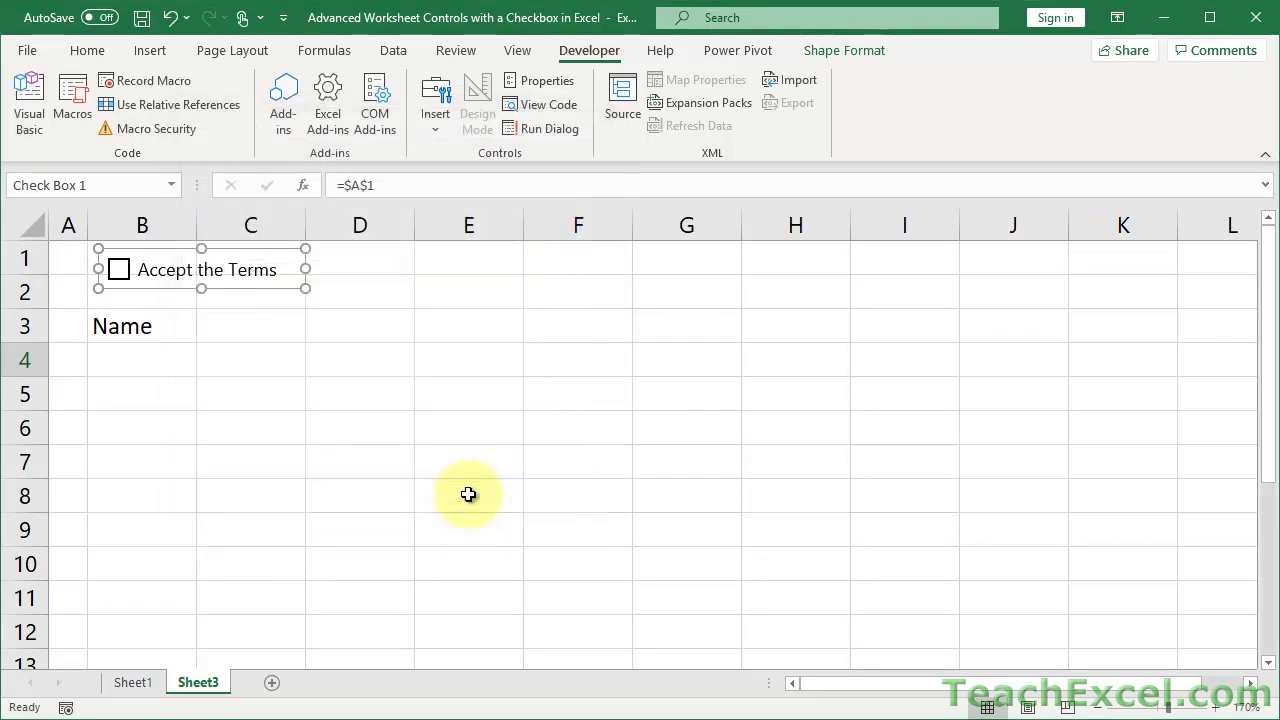
# Step: Toggle the checkbox to see TRUE/FALSE in A1, autofit column A, and leave it ticked
pyautogui.click(349, 369)
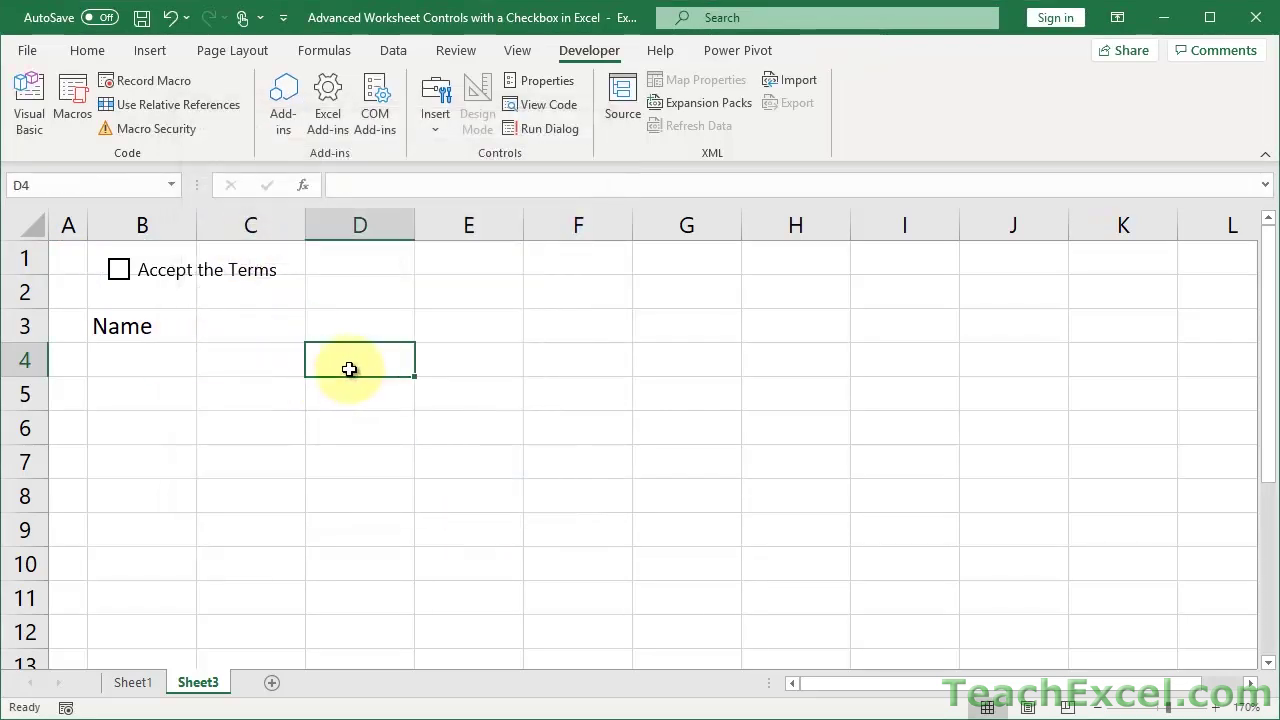
pyautogui.click(119, 272)
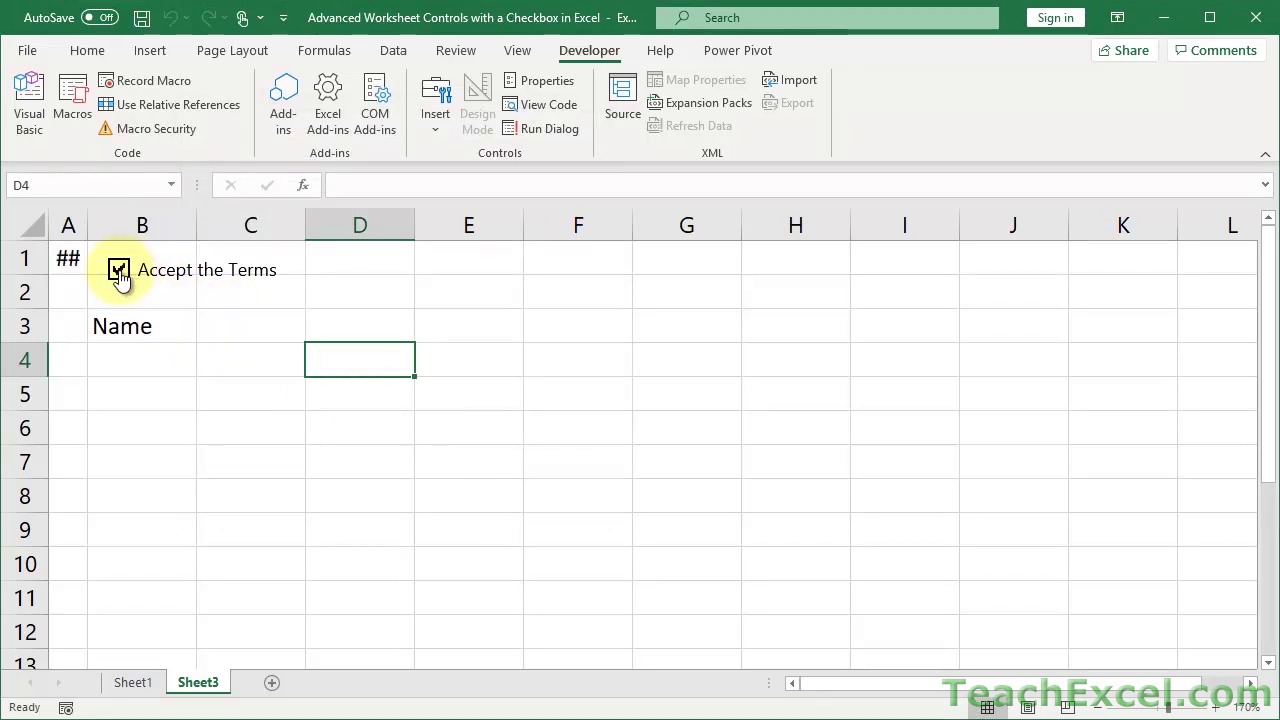
pyautogui.click(119, 272)
pyautogui.click(119, 272)
pyautogui.doubleClick(88, 223)
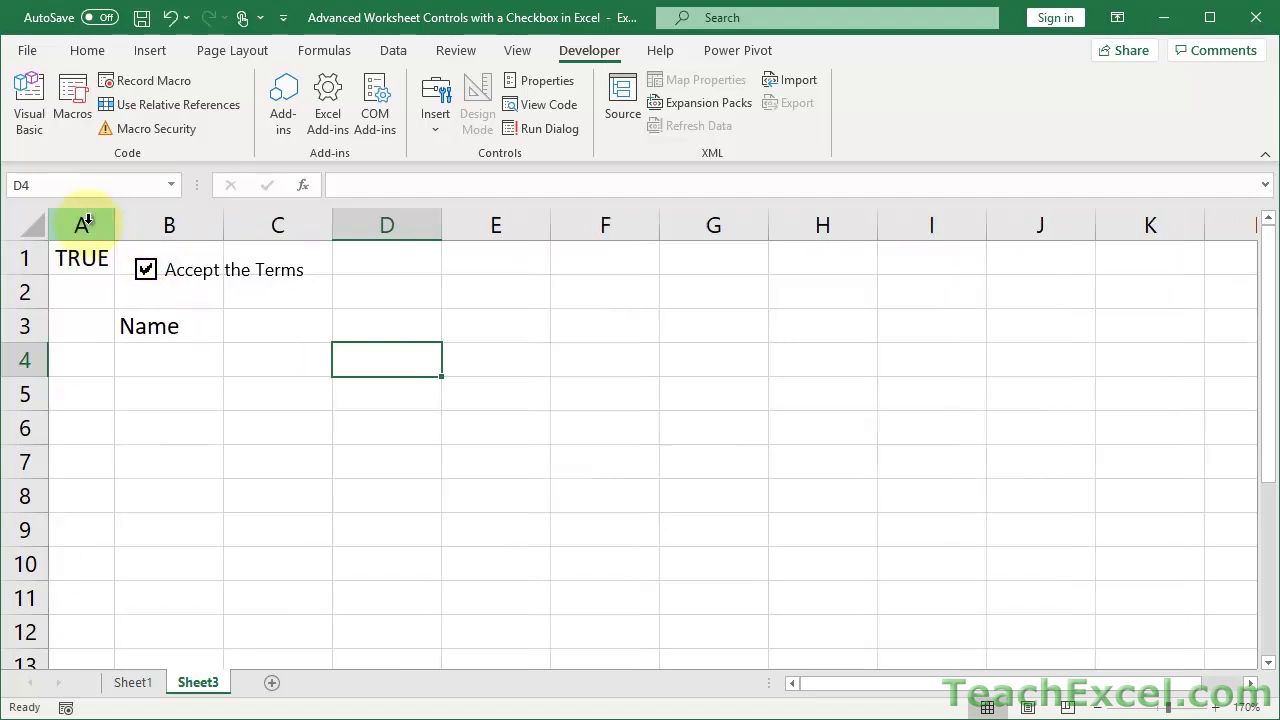
pyautogui.click(145, 275)
pyautogui.doubleClick(114, 224)
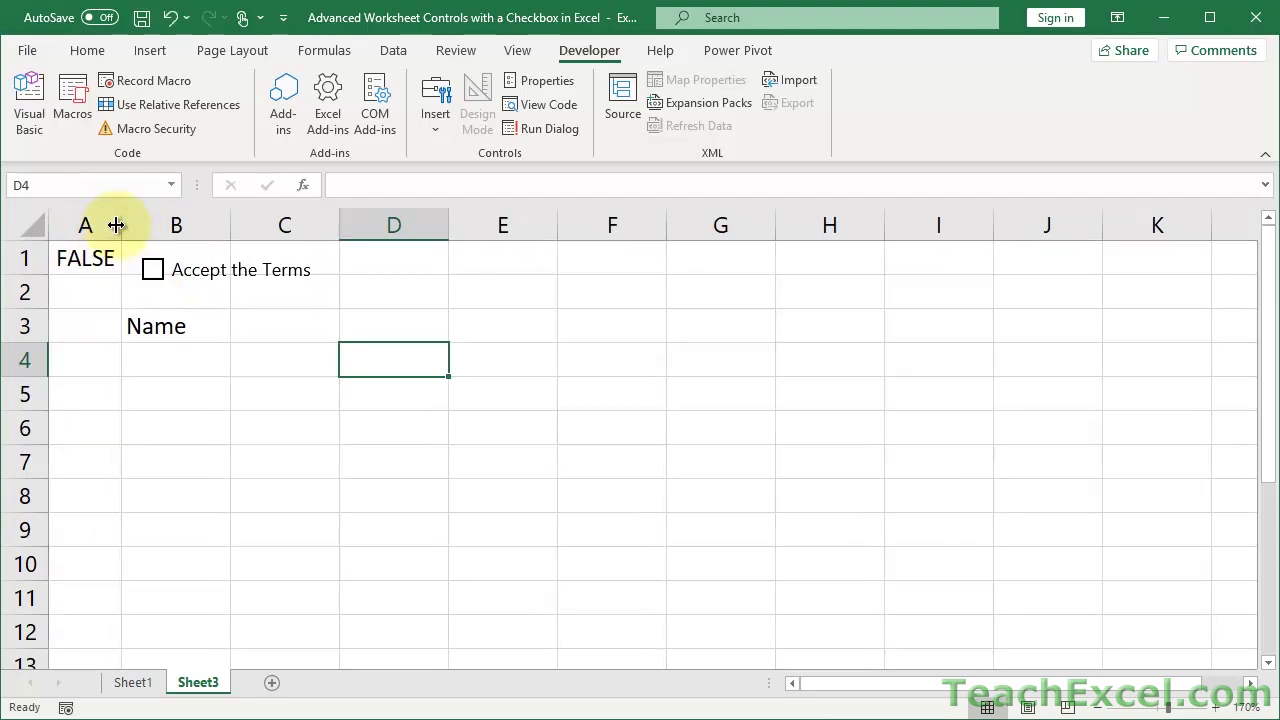
pyautogui.click(152, 270)
pyautogui.click(152, 270)
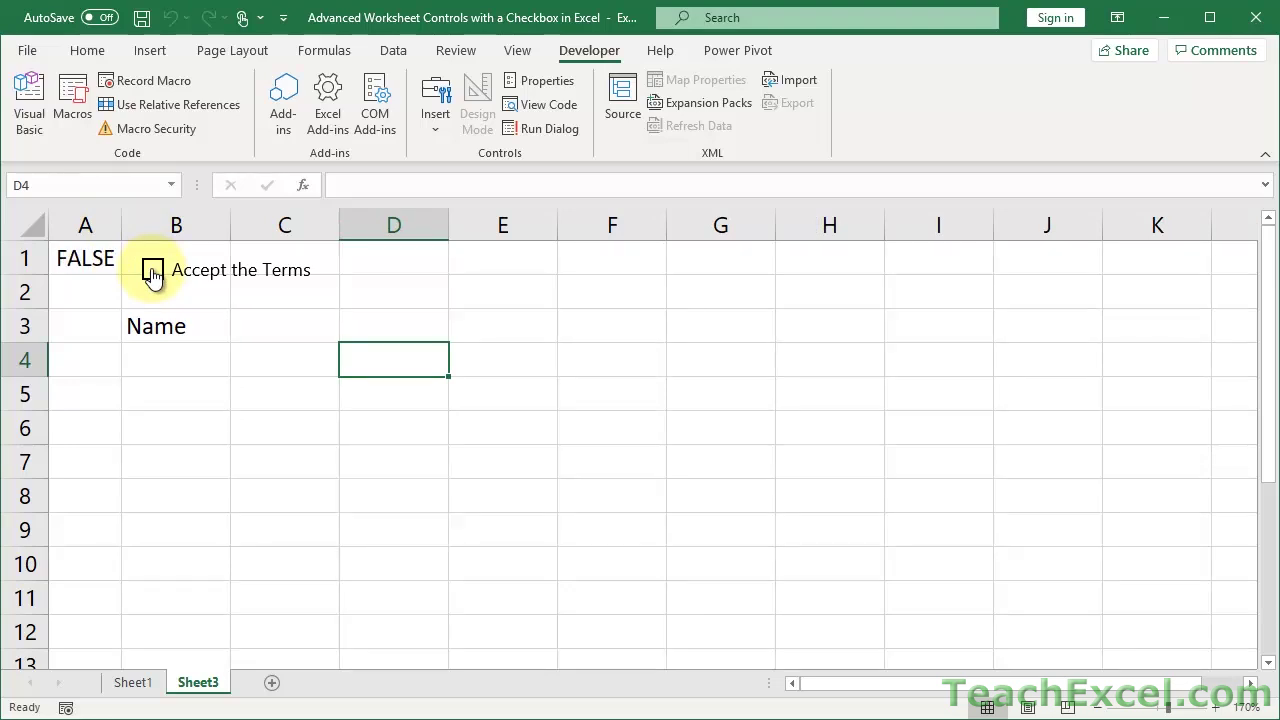
pyautogui.click(152, 270)
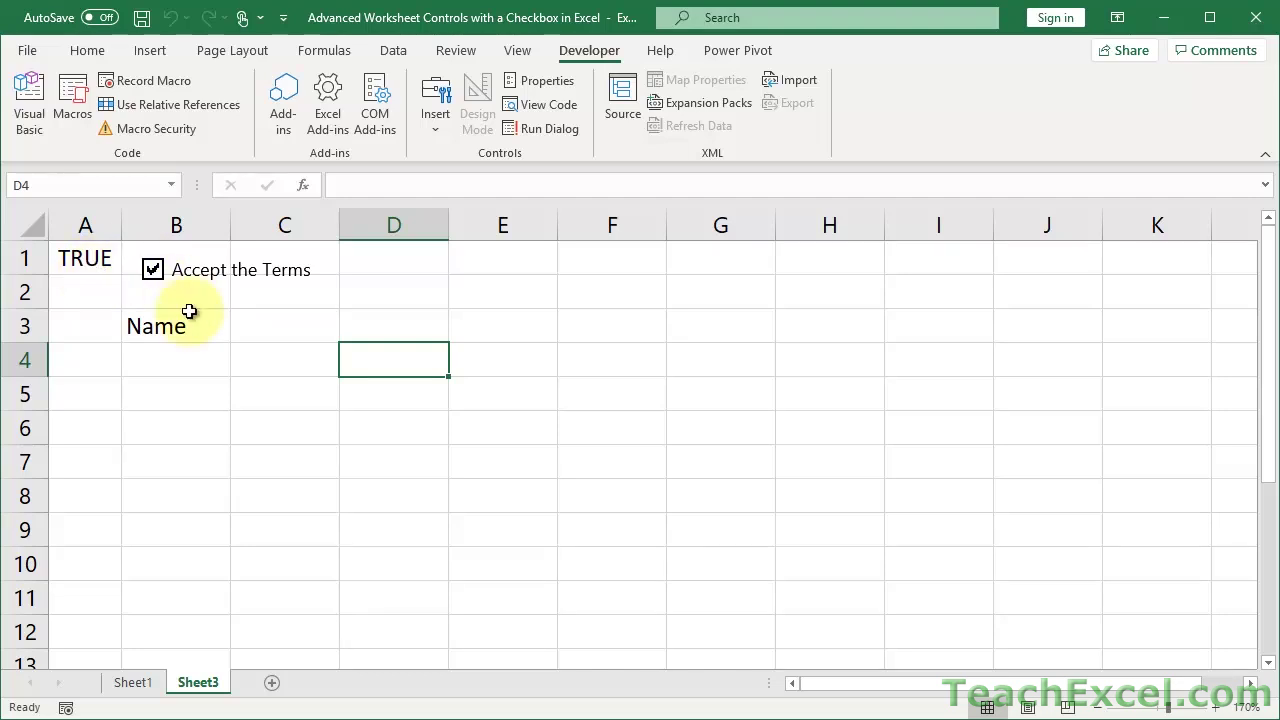
# Step: Select the Name entry cell B4
pyautogui.click(175, 362)
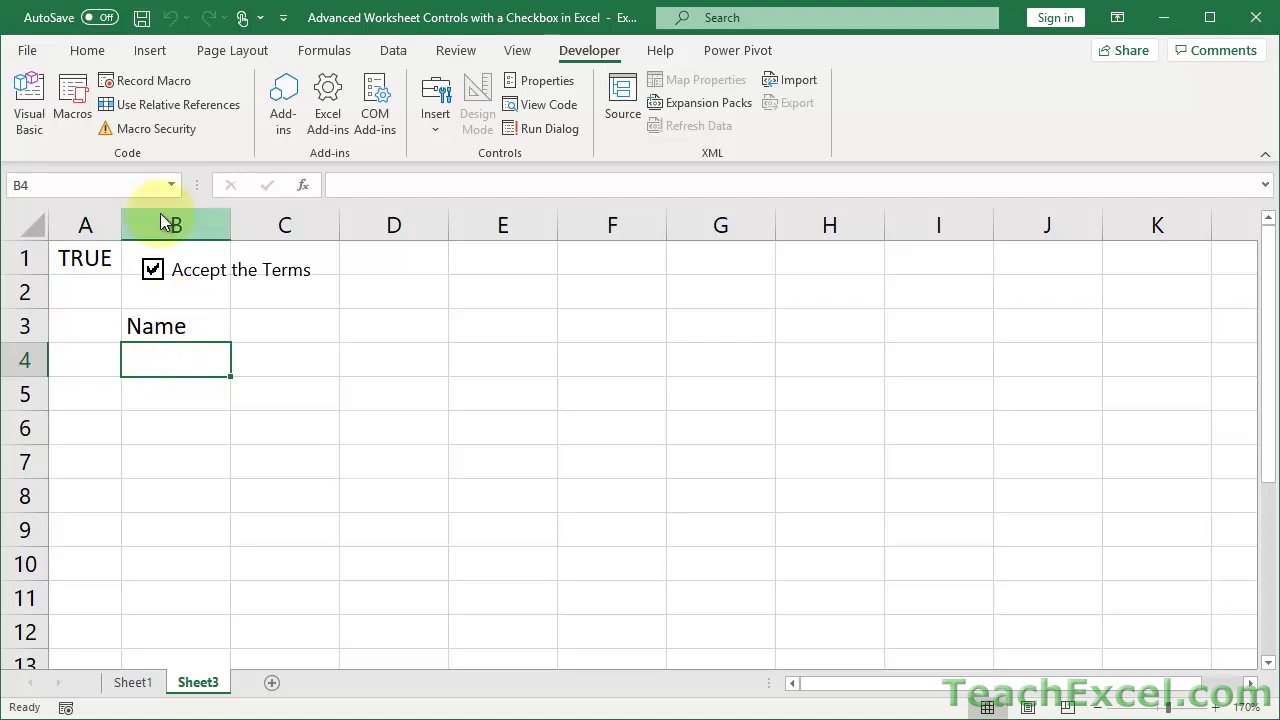
pyautogui.click(283, 356)
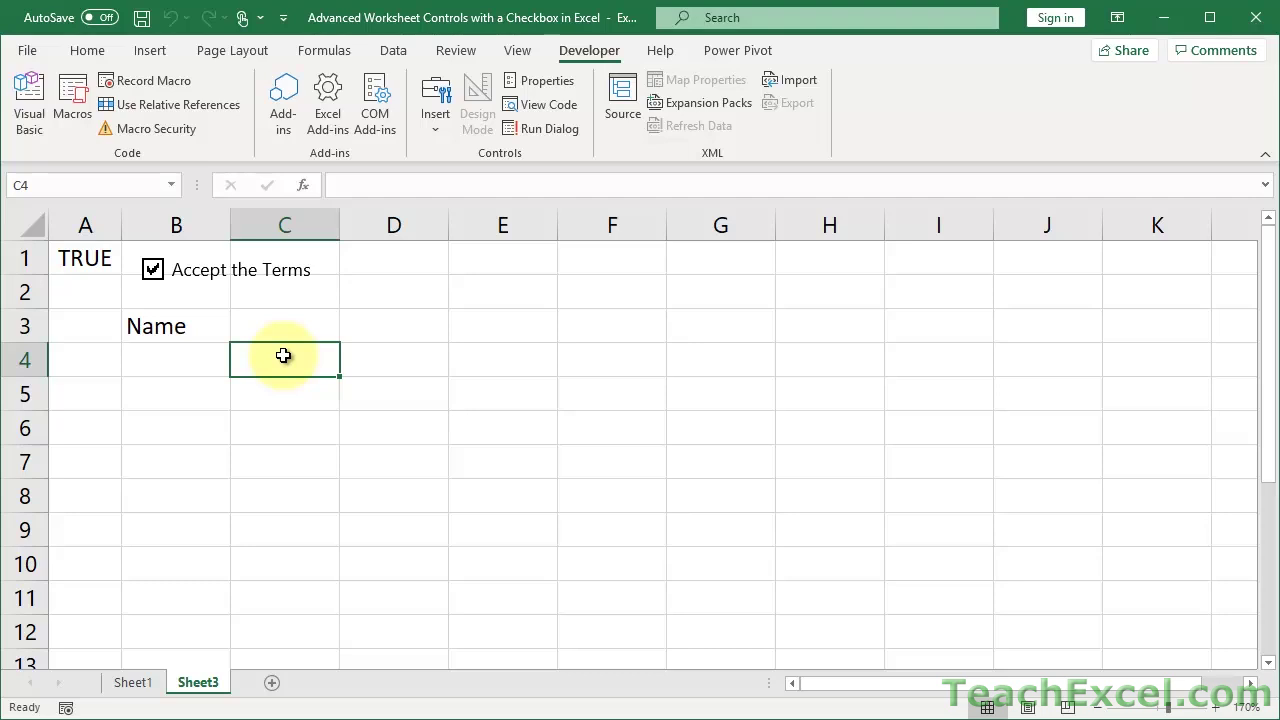
pyautogui.click(191, 362)
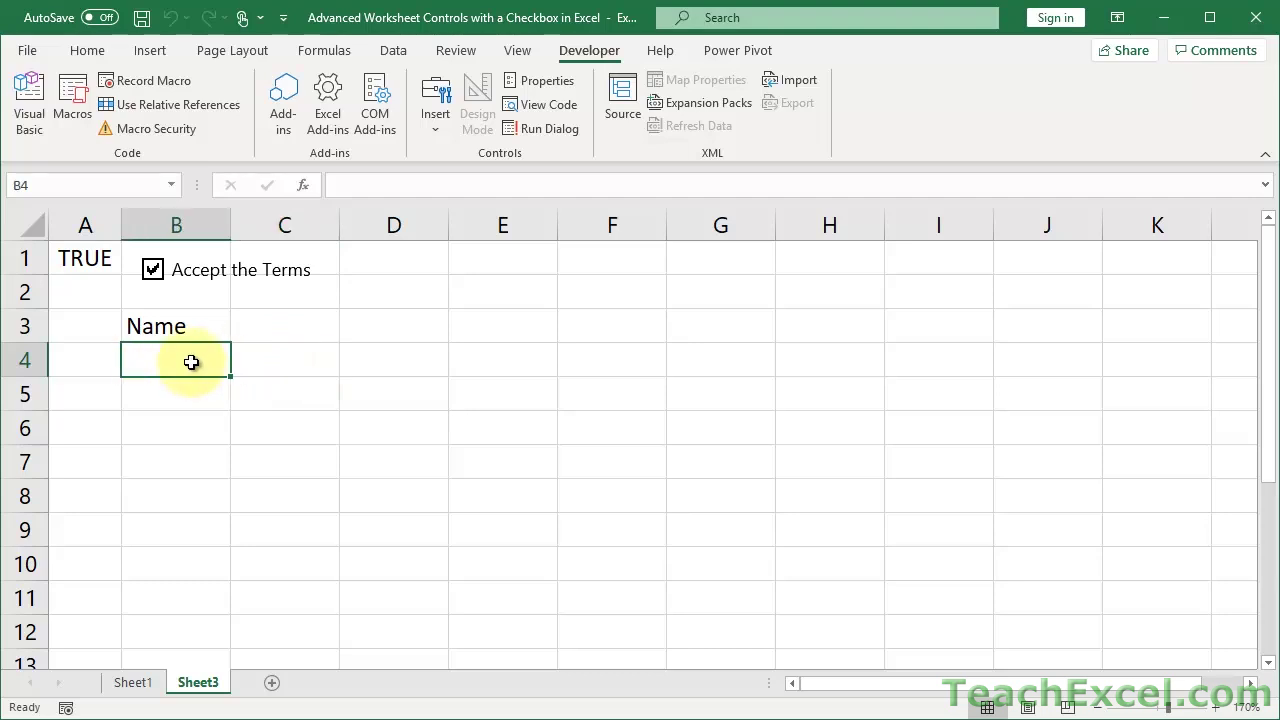
# Step: Enter the formula =A1 in cell C4
pyautogui.press('Tab')
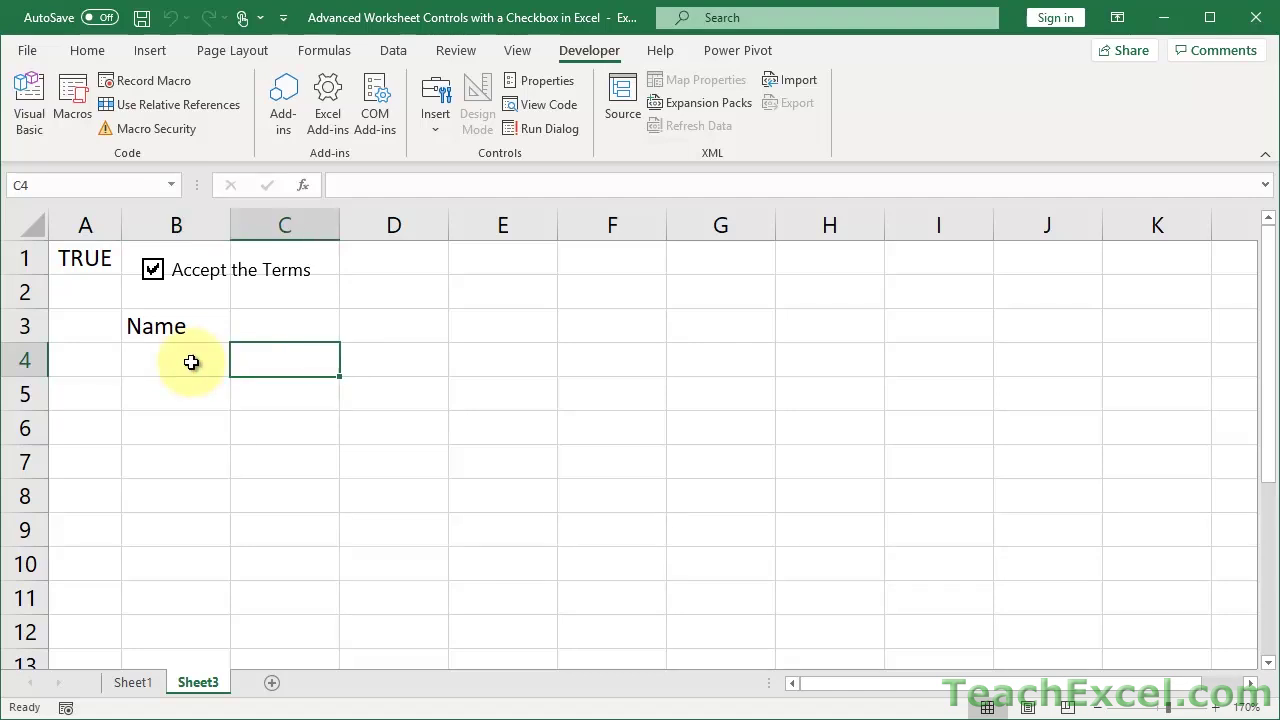
pyautogui.write('=')
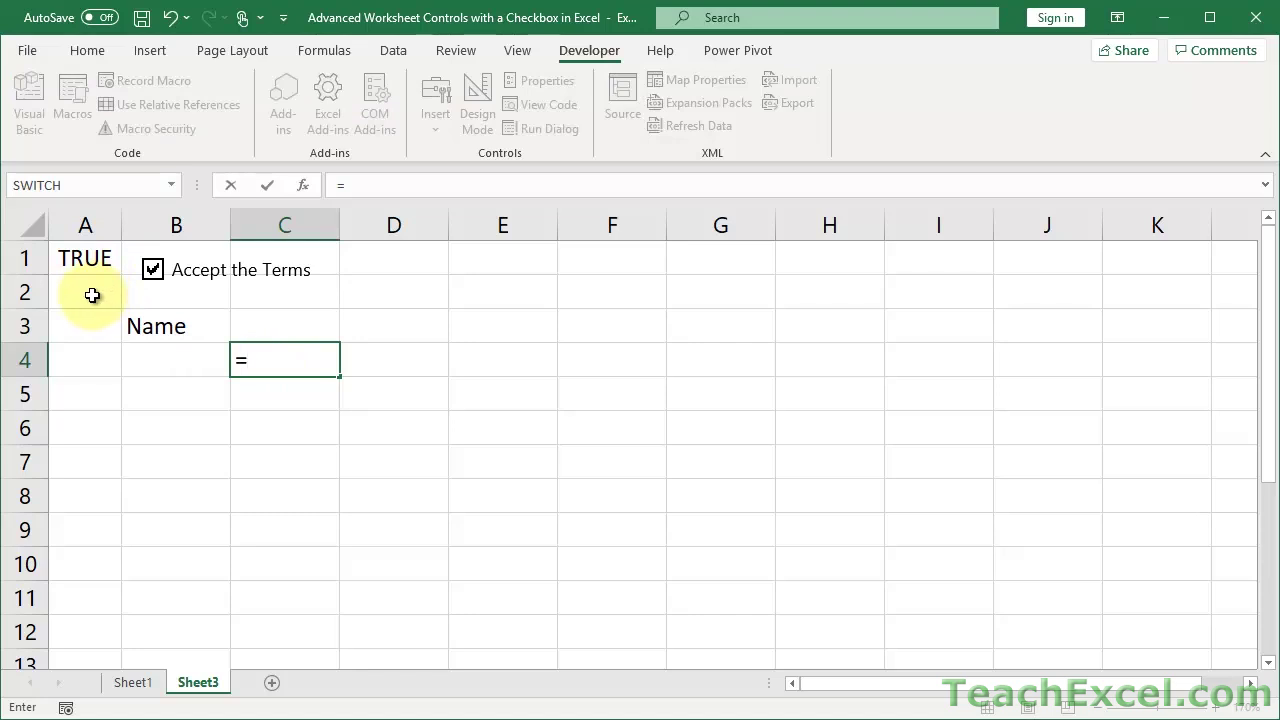
pyautogui.click(88, 258)
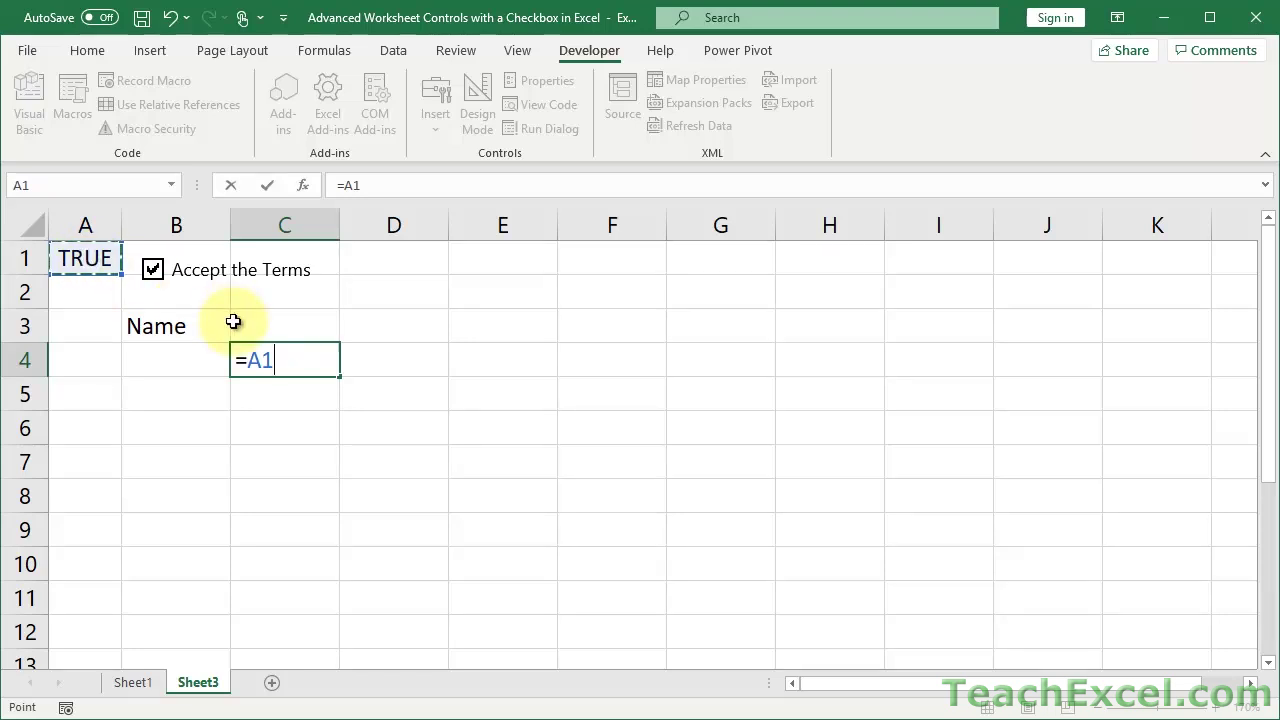
pyautogui.press('Return')
# Step: Toggle the checkbox to confirm C4 follows it, review C4's =A1 formula, and reselect B4
pyautogui.click(318, 358)
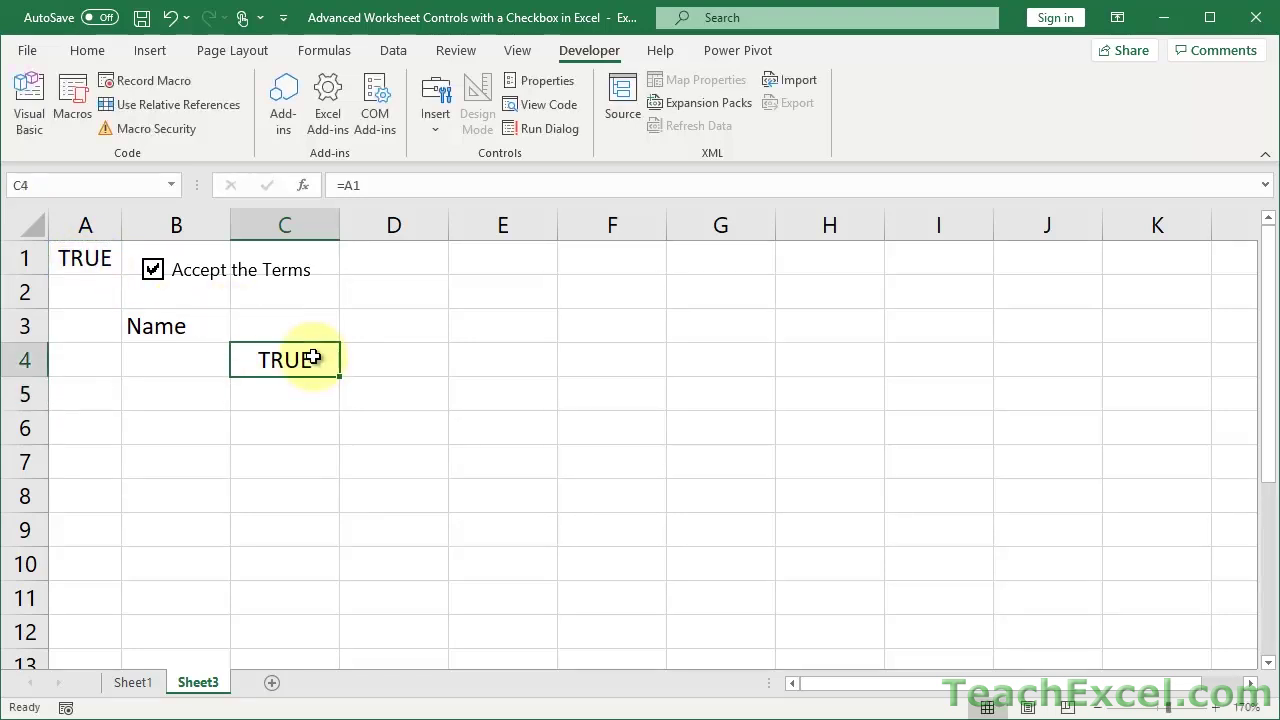
pyautogui.click(152, 270)
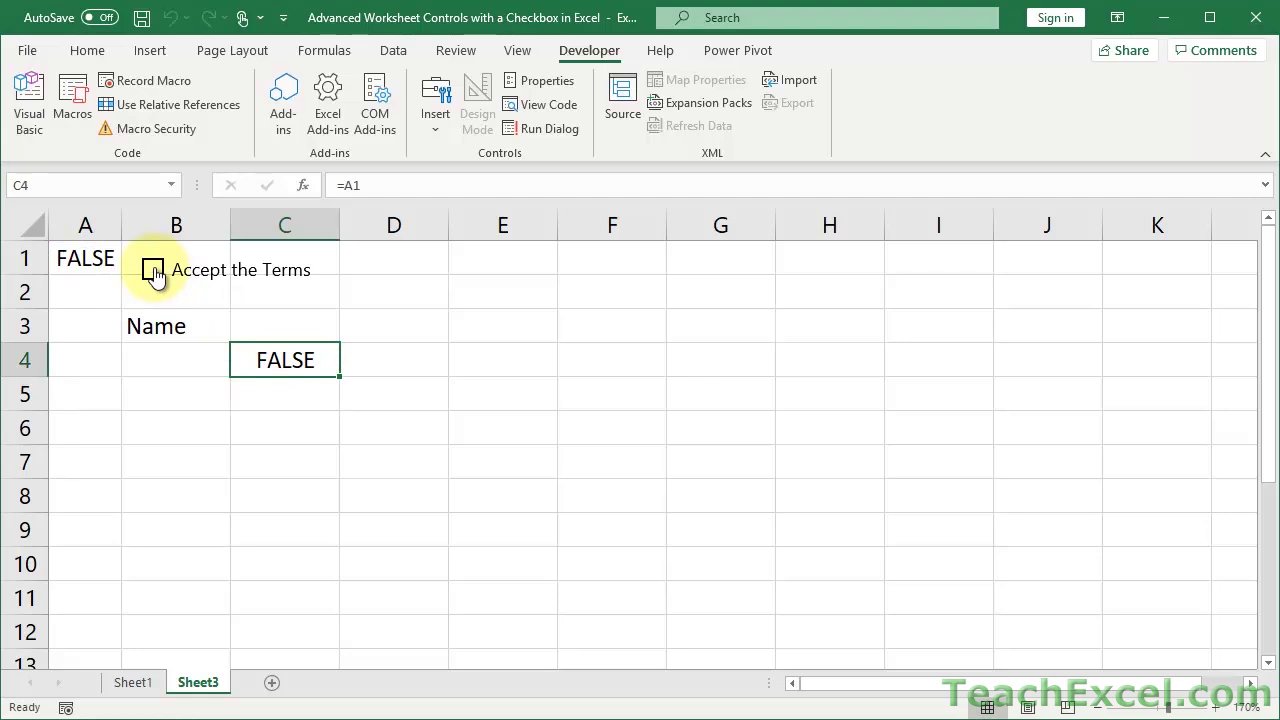
pyautogui.click(152, 270)
pyautogui.doubleClick(286, 357)
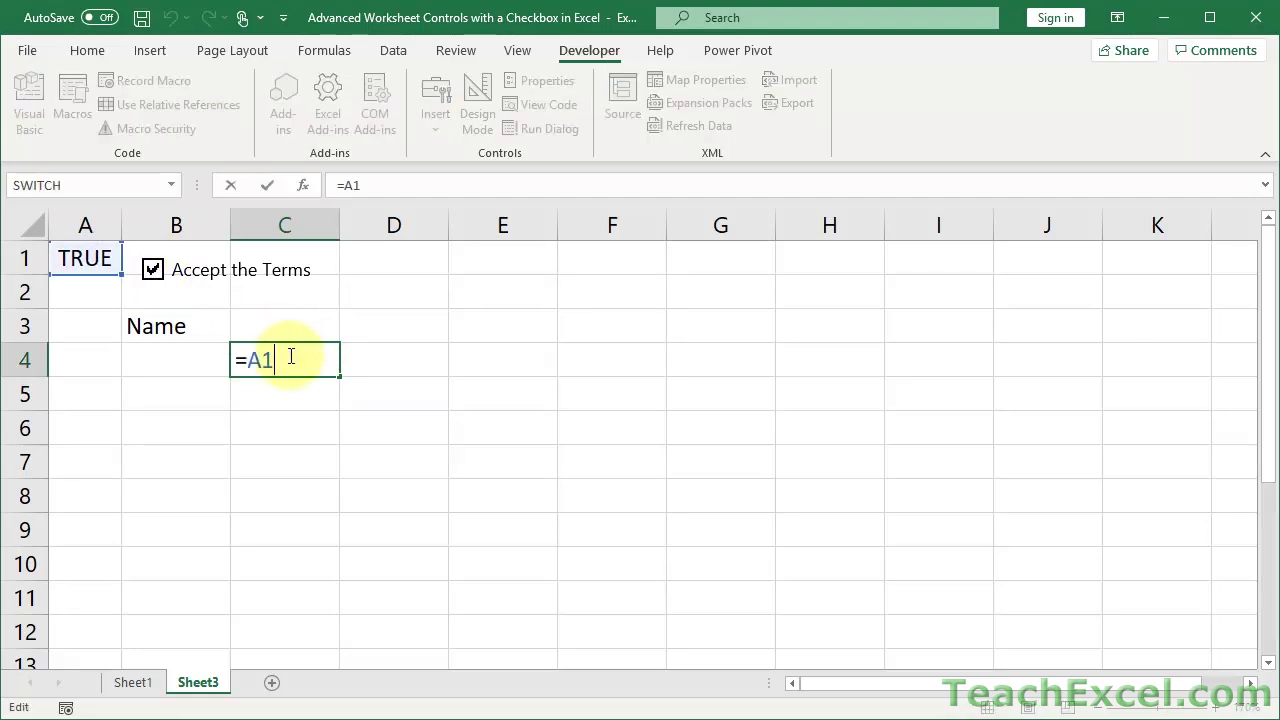
pyautogui.moveTo(300, 360); pyautogui.dragTo(222, 364)
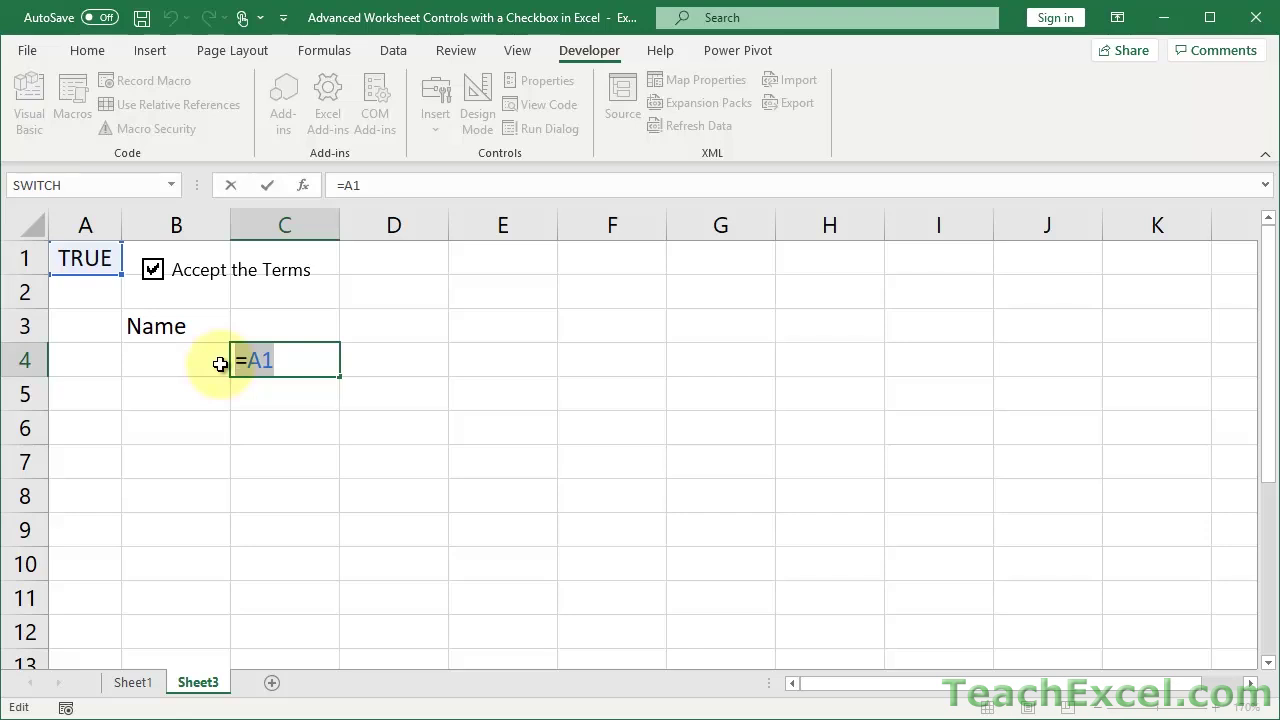
pyautogui.hotkey('ctrl', 'Return')
pyautogui.click(220, 363)
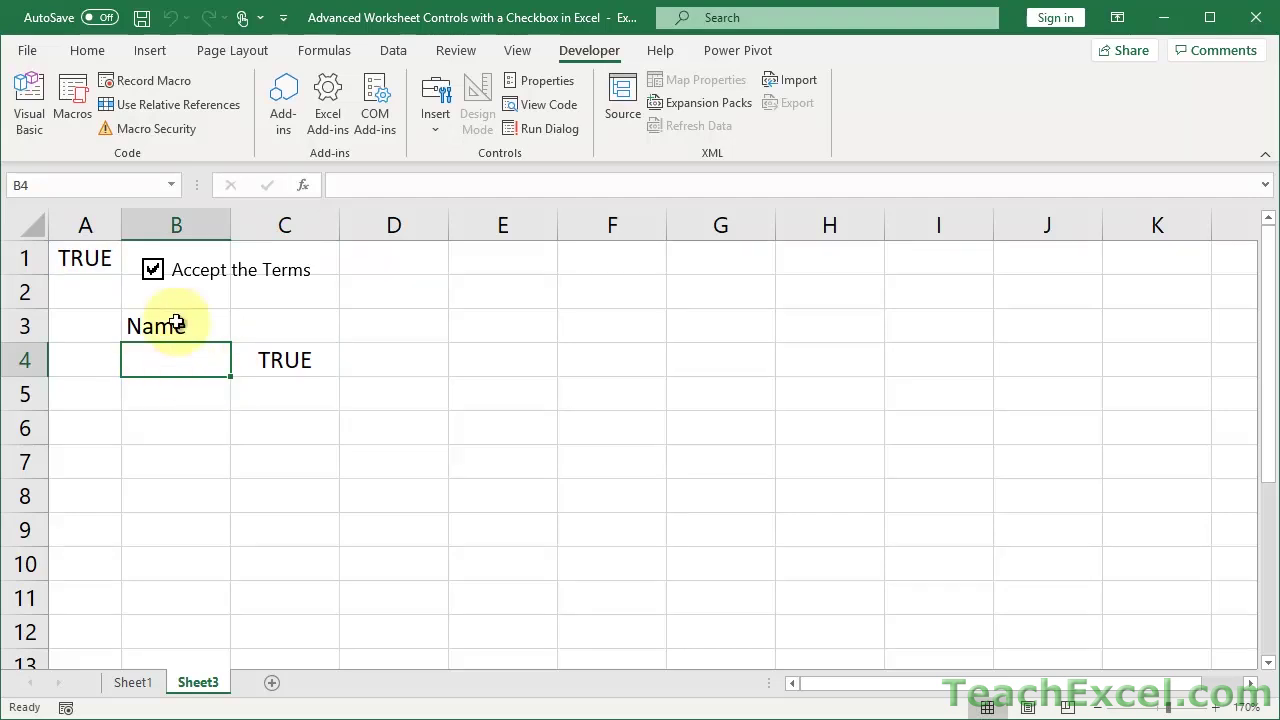
pyautogui.click(397, 50)
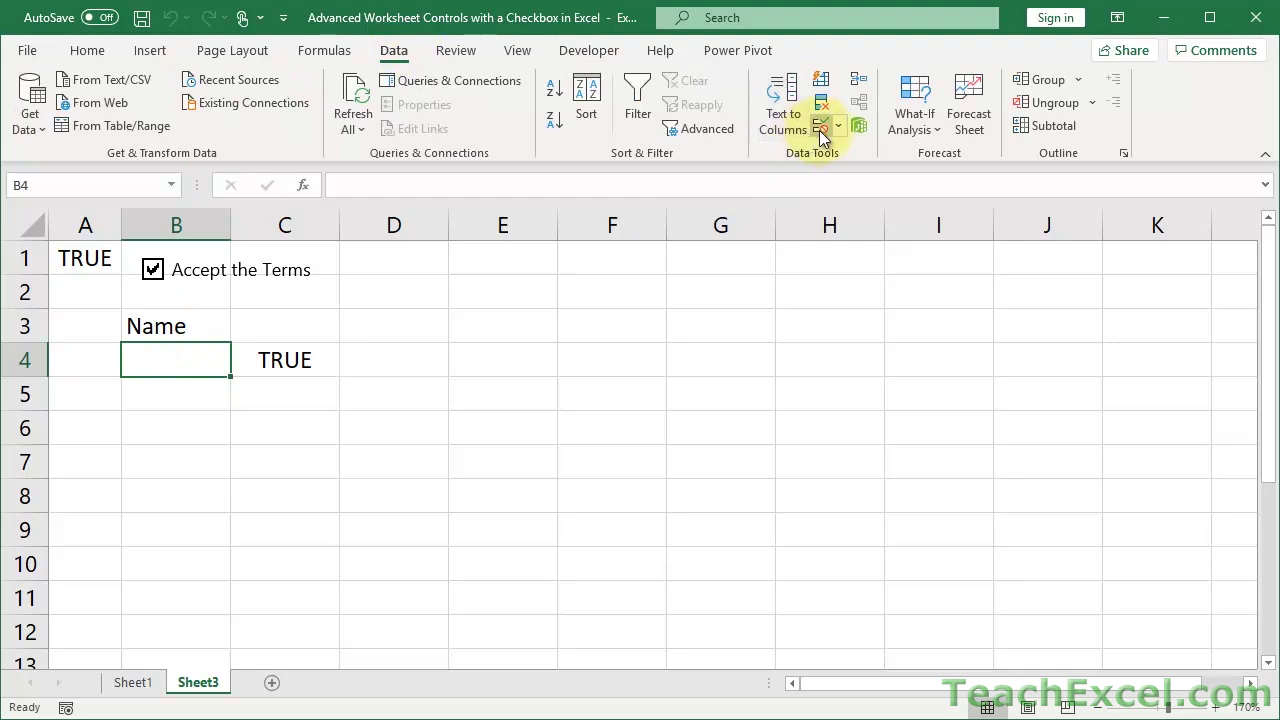
# Step: Give B4 a Custom data validation rule with the formula =A1
pyautogui.click(819, 130)
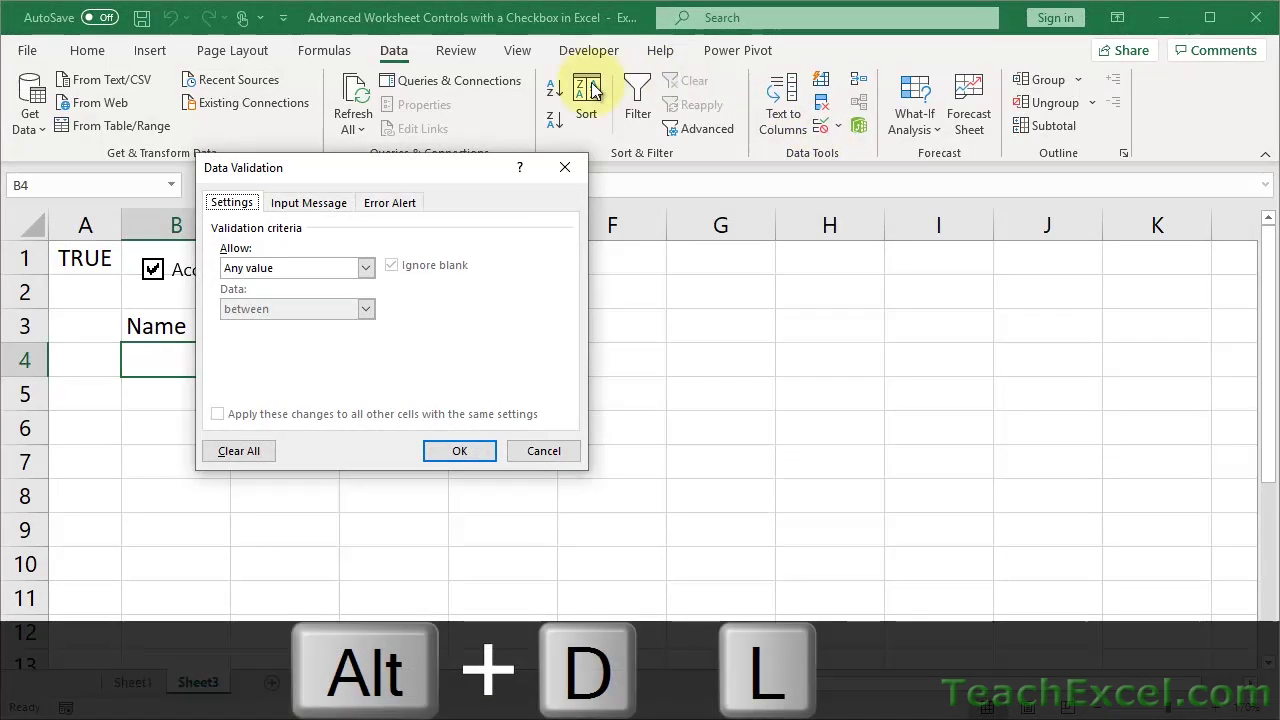
pyautogui.click(331, 275)
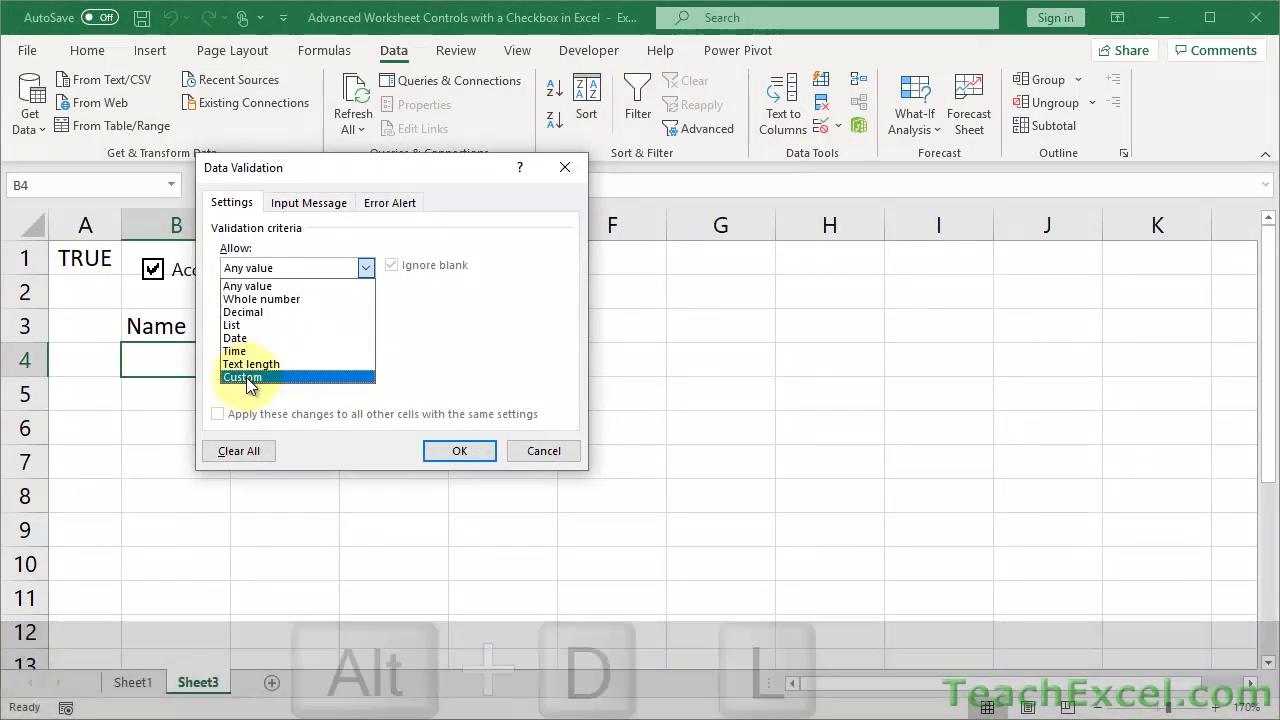
pyautogui.click(255, 380)
pyautogui.click(268, 347)
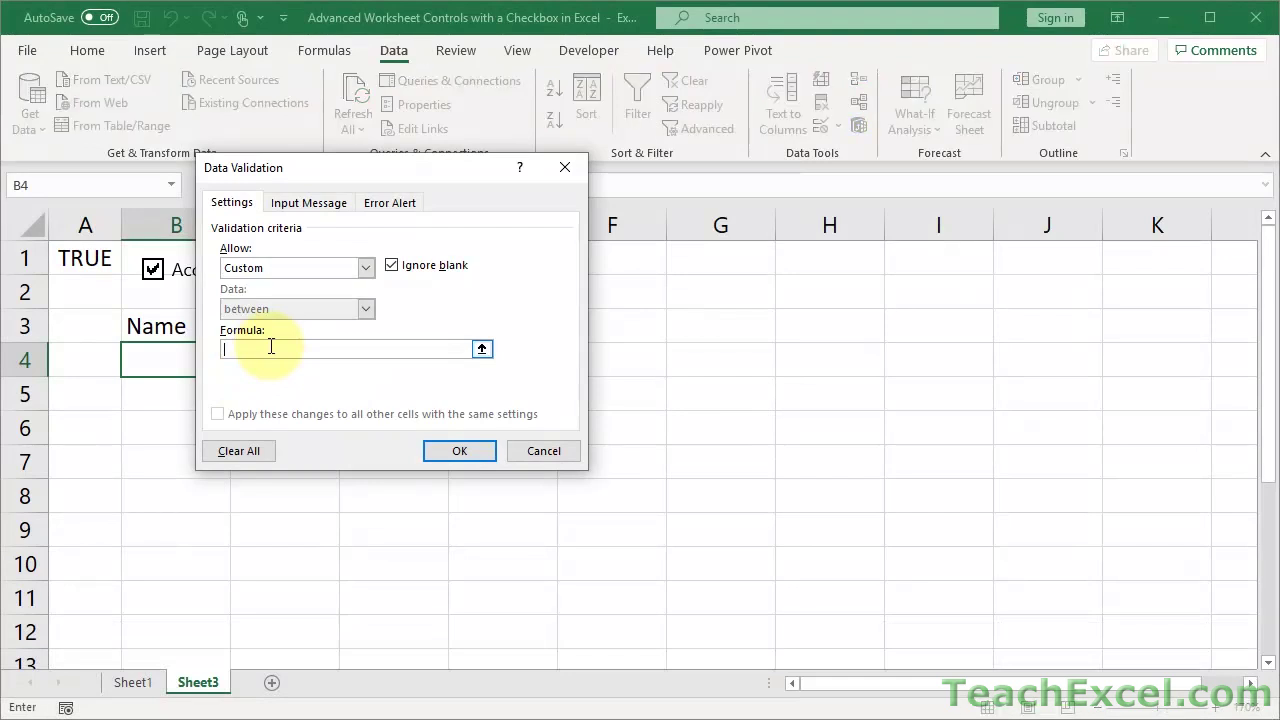
pyautogui.write('=A1')
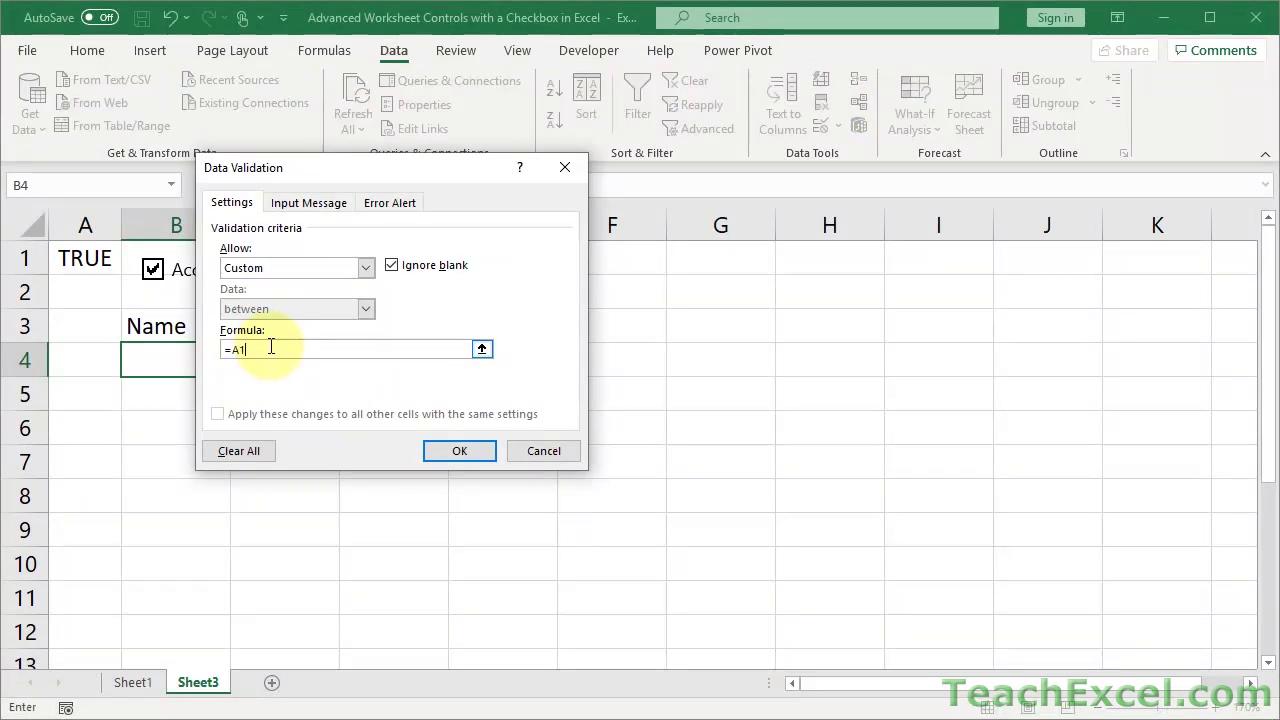
pyautogui.click(460, 451)
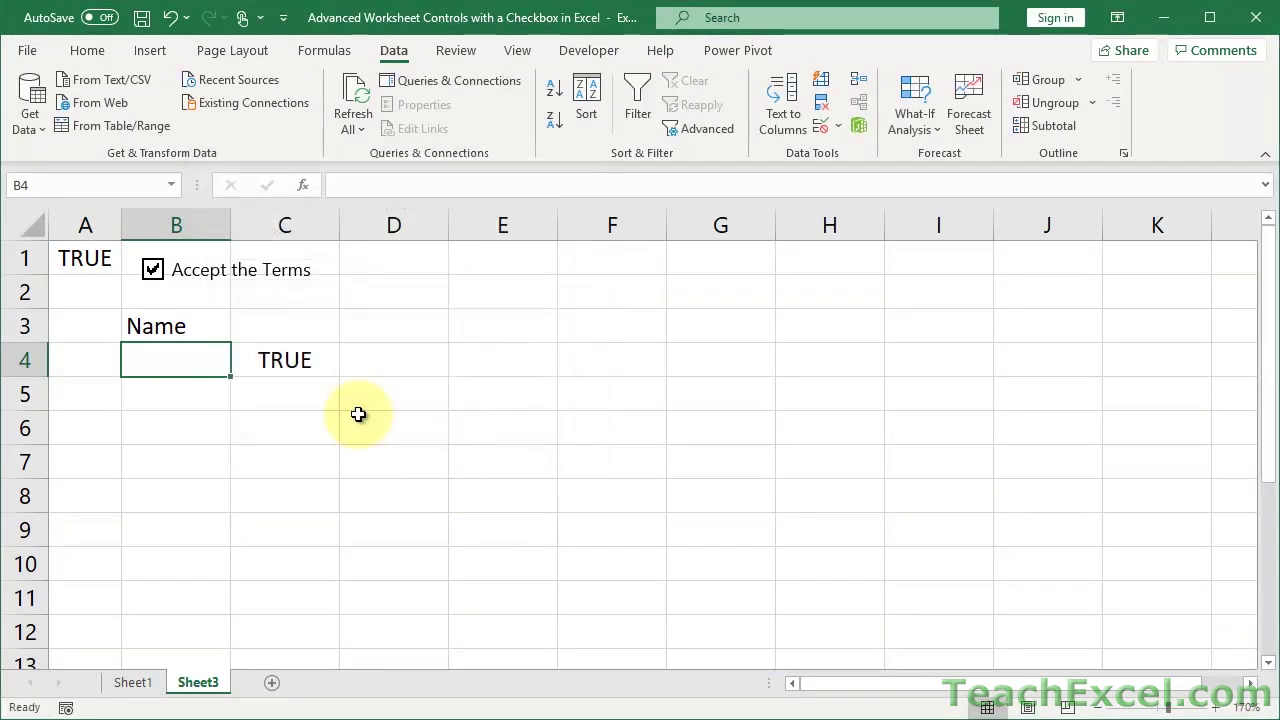
# Step: Untick the terms checkbox and try entering asdf, then 0943, in B4; both are rejected
pyautogui.click(154, 275)
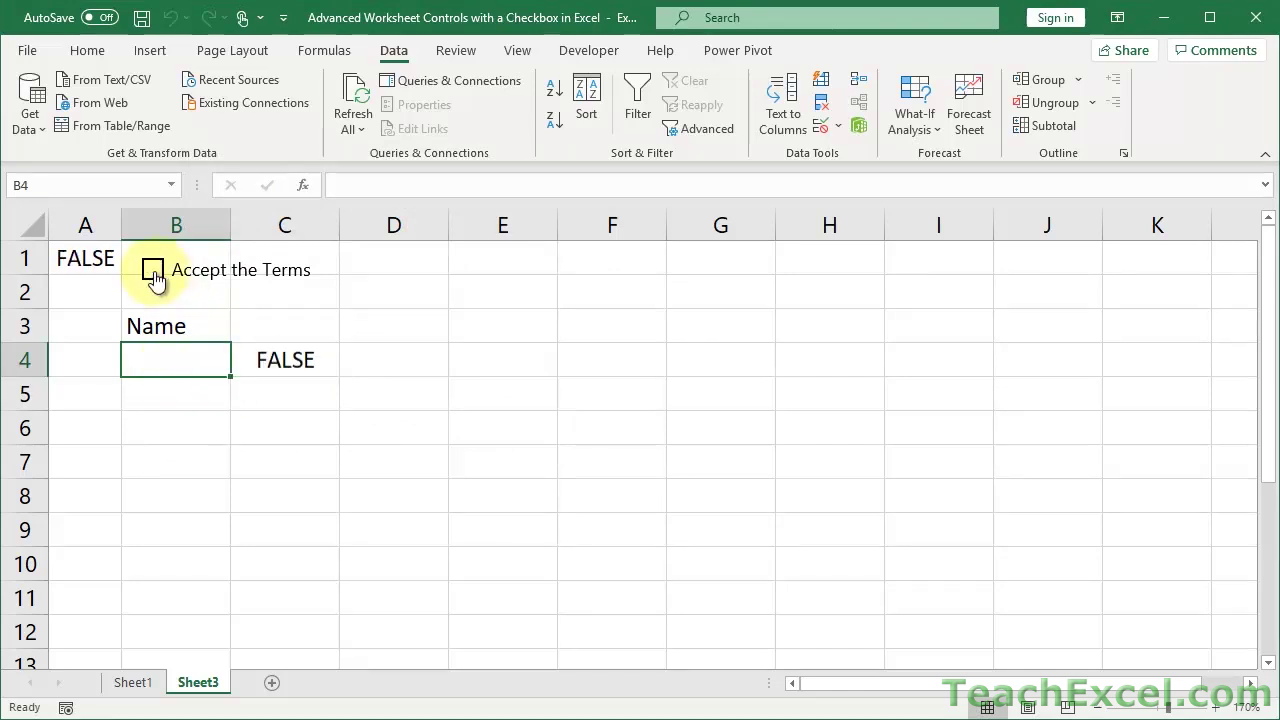
pyautogui.write('asdf')
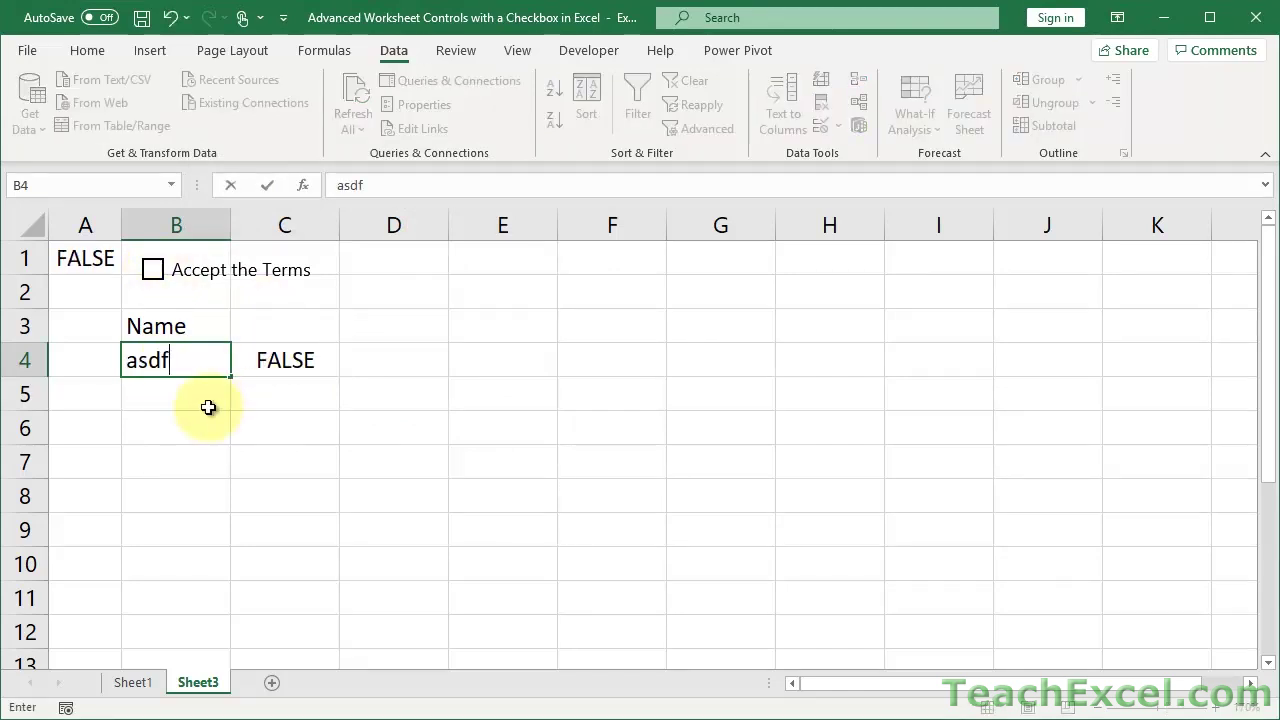
pyautogui.click(208, 407)
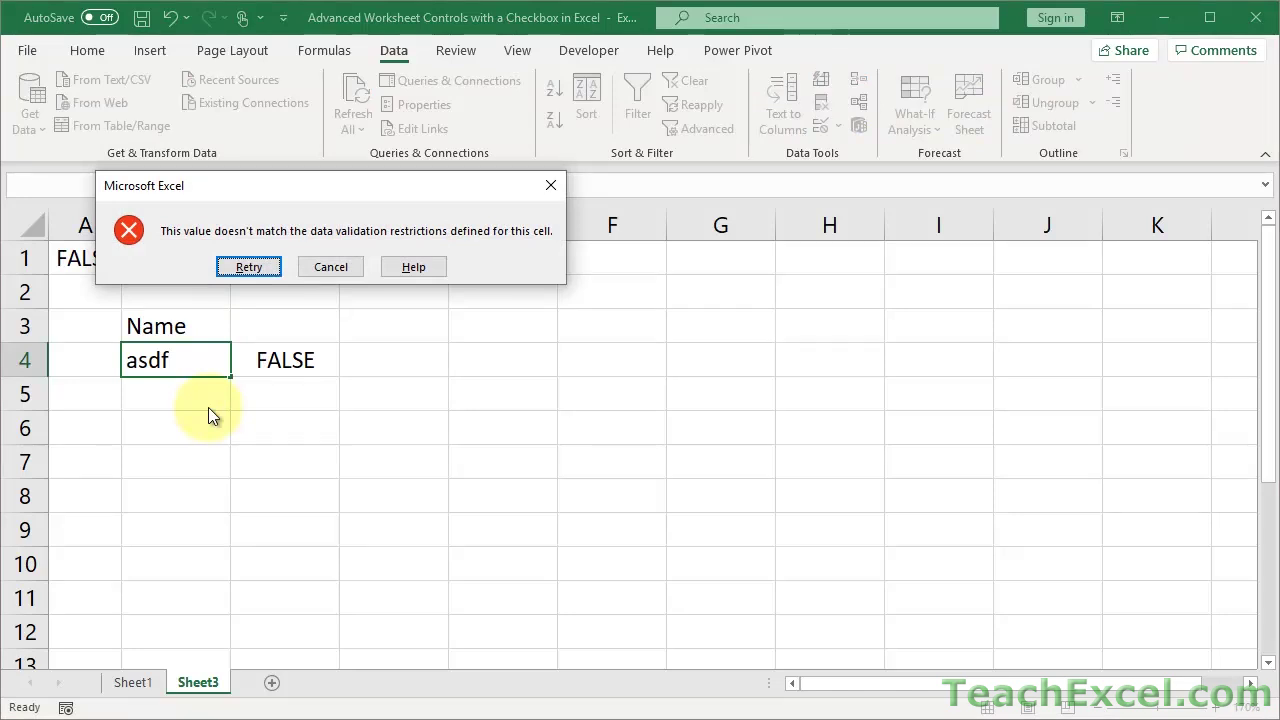
pyautogui.click(249, 266)
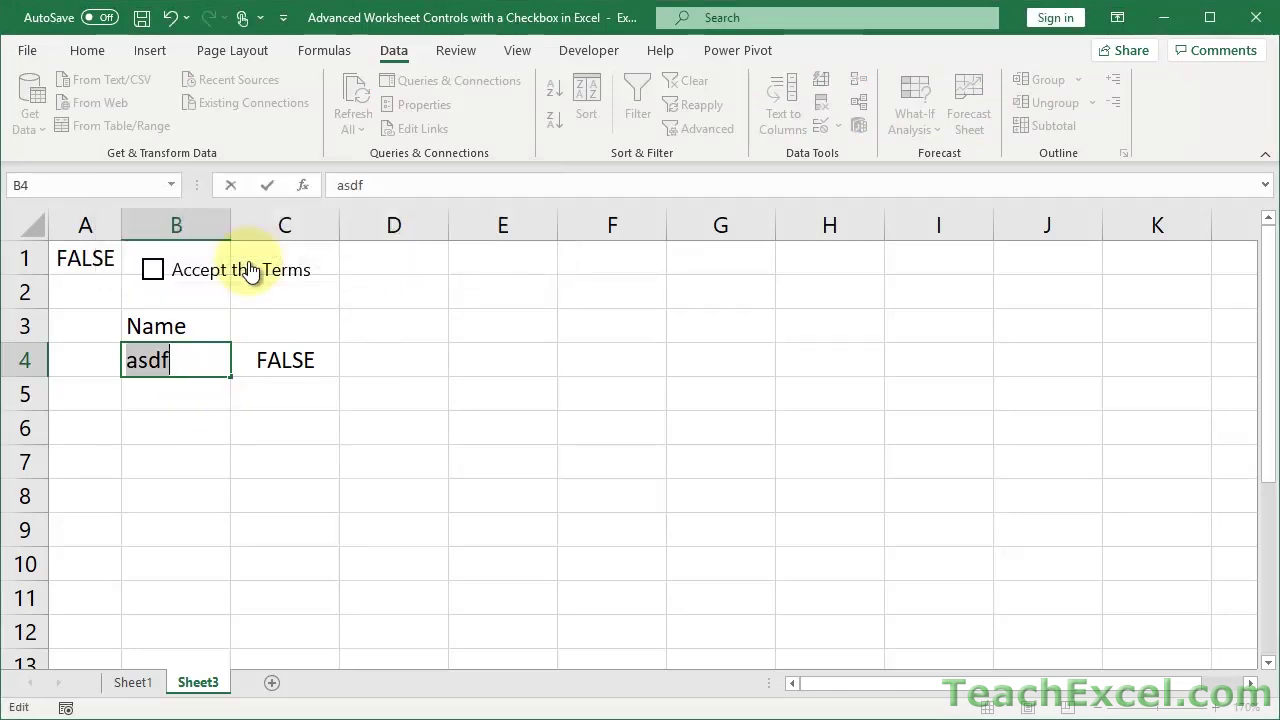
pyautogui.write('0943')
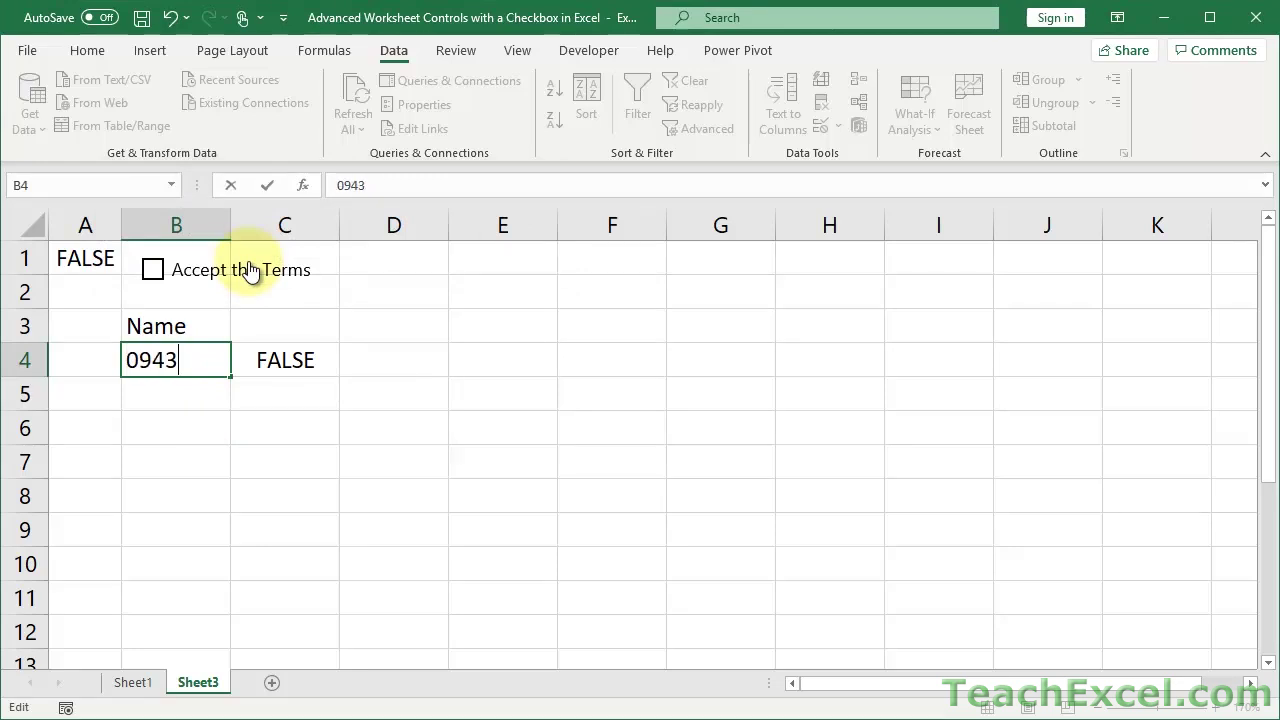
pyautogui.press('Return')
# Step: Clear B4, try dsaf, cancel the rejected entry, then move to C5
pyautogui.click(249, 268)
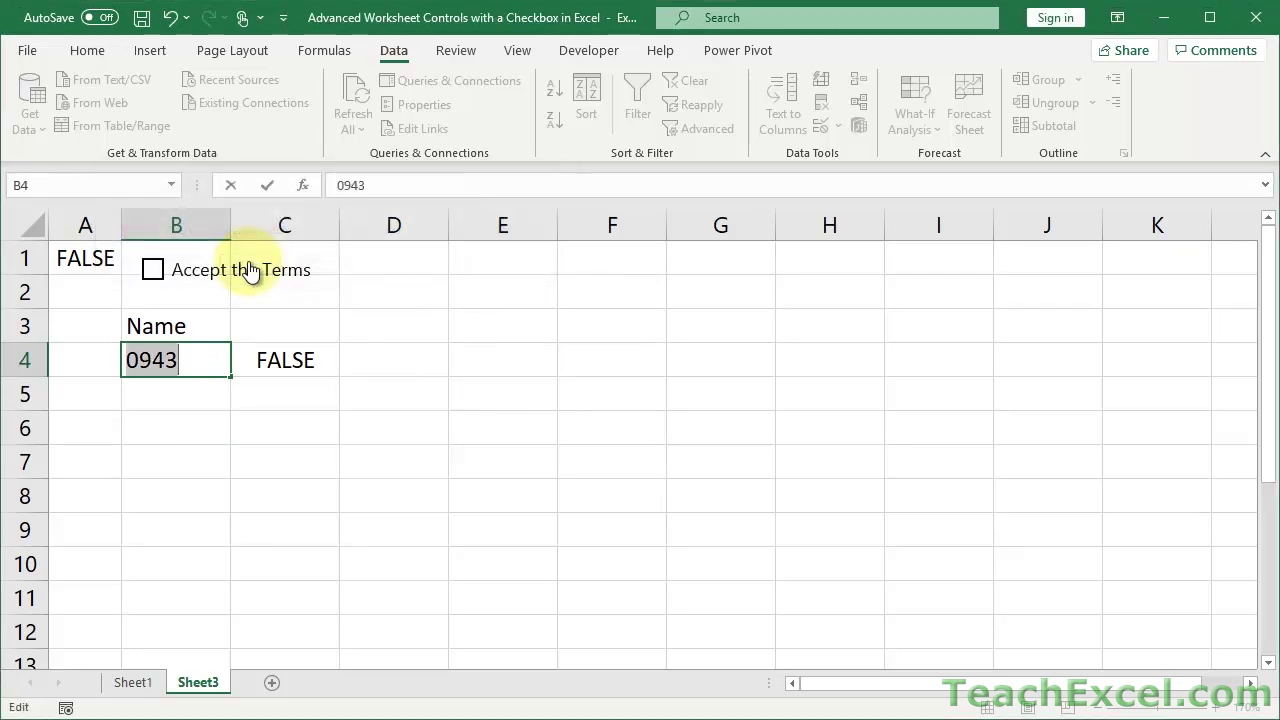
pyautogui.press('Delete')
pyautogui.press('Return')
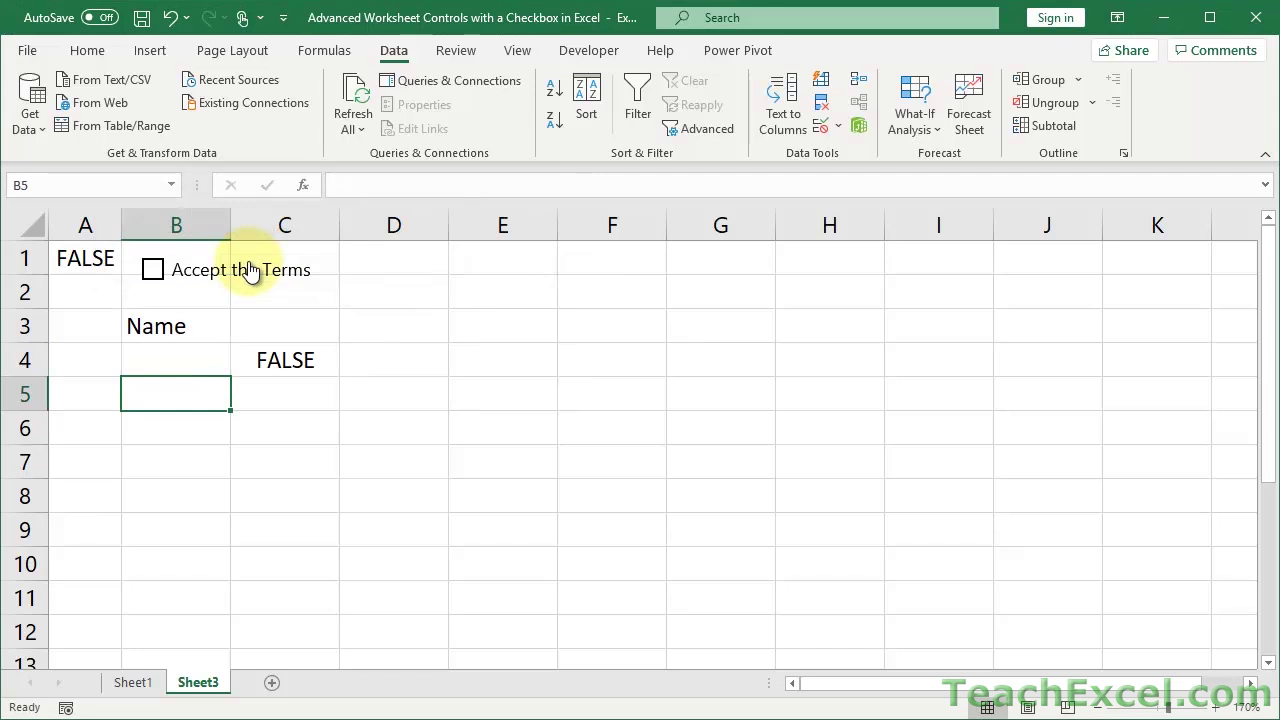
pyautogui.press('Up')
pyautogui.write('dsaf')
pyautogui.press('Return')
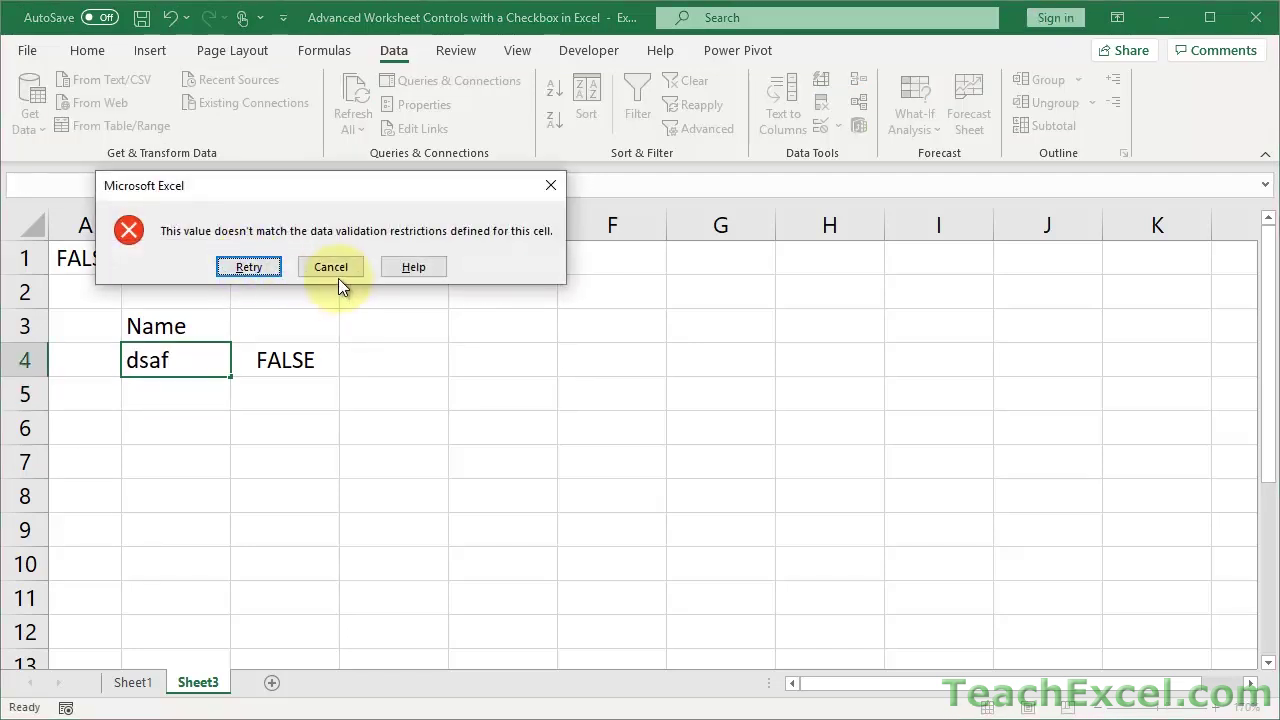
pyautogui.click(338, 268)
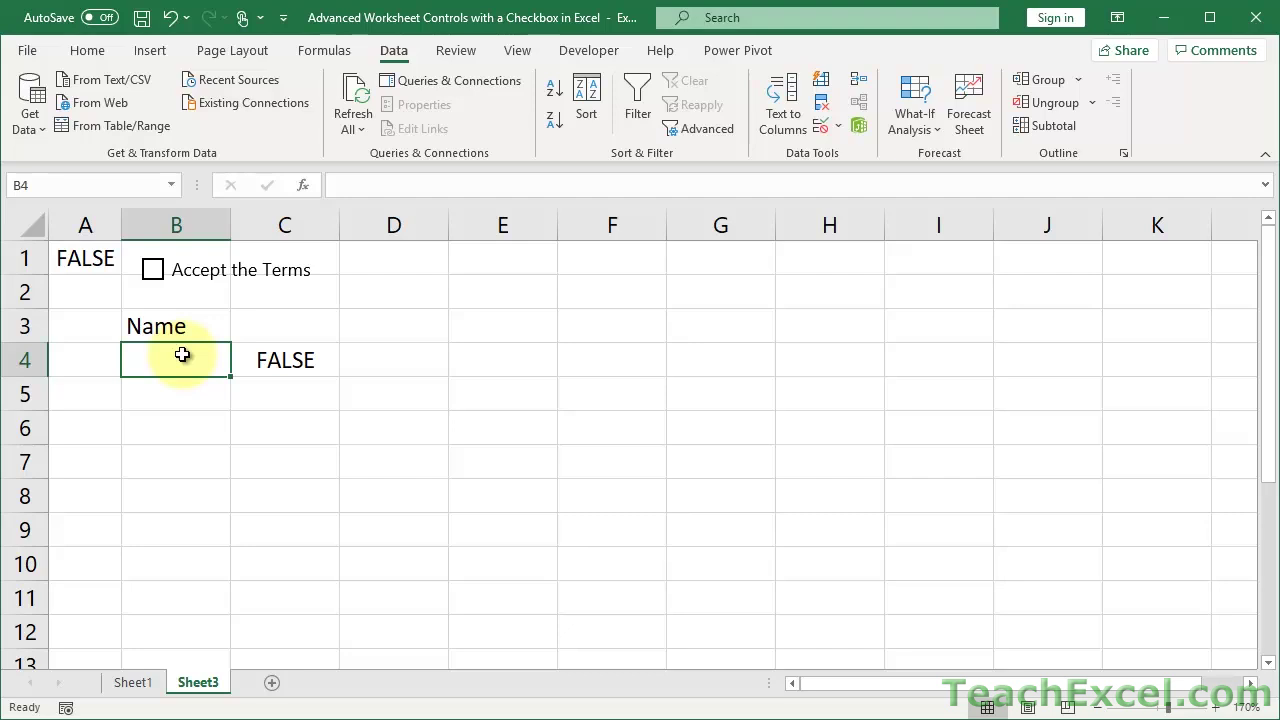
pyautogui.press('Right')
pyautogui.press('Down')
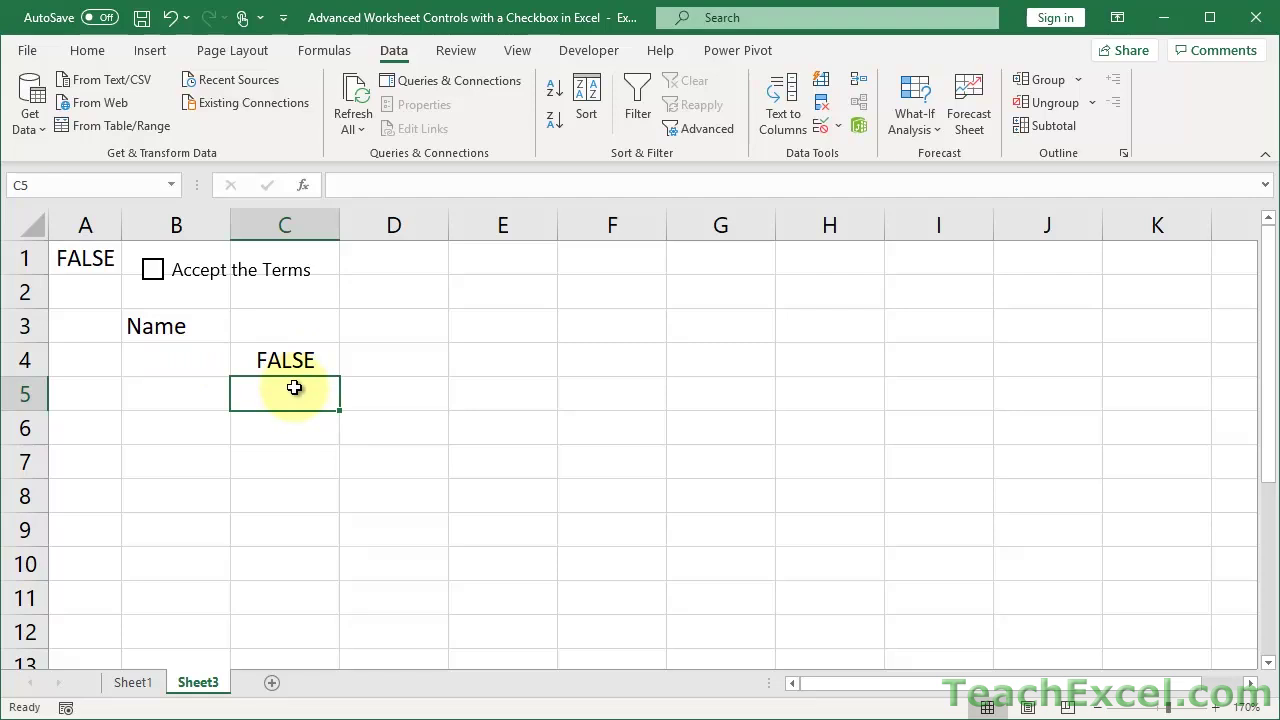
# Step: Enter the formula =NOT(A1) in C5
pyautogui.write('=')
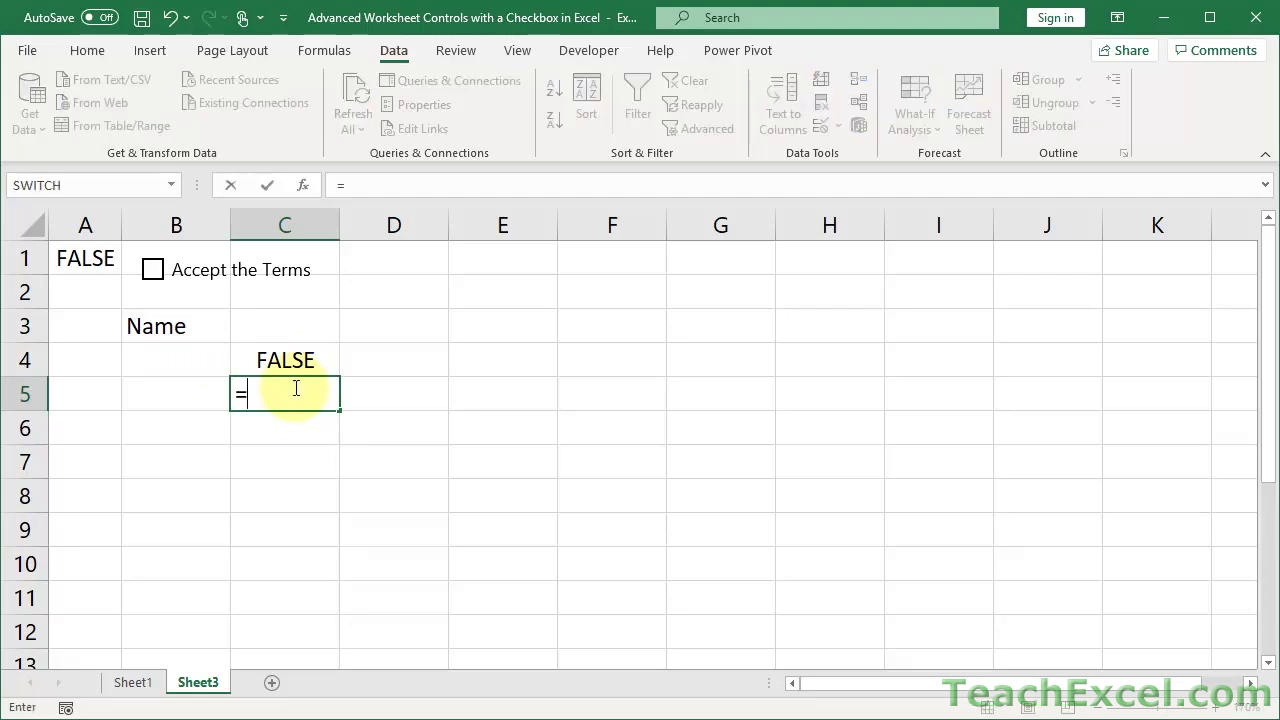
pyautogui.click(77, 250)
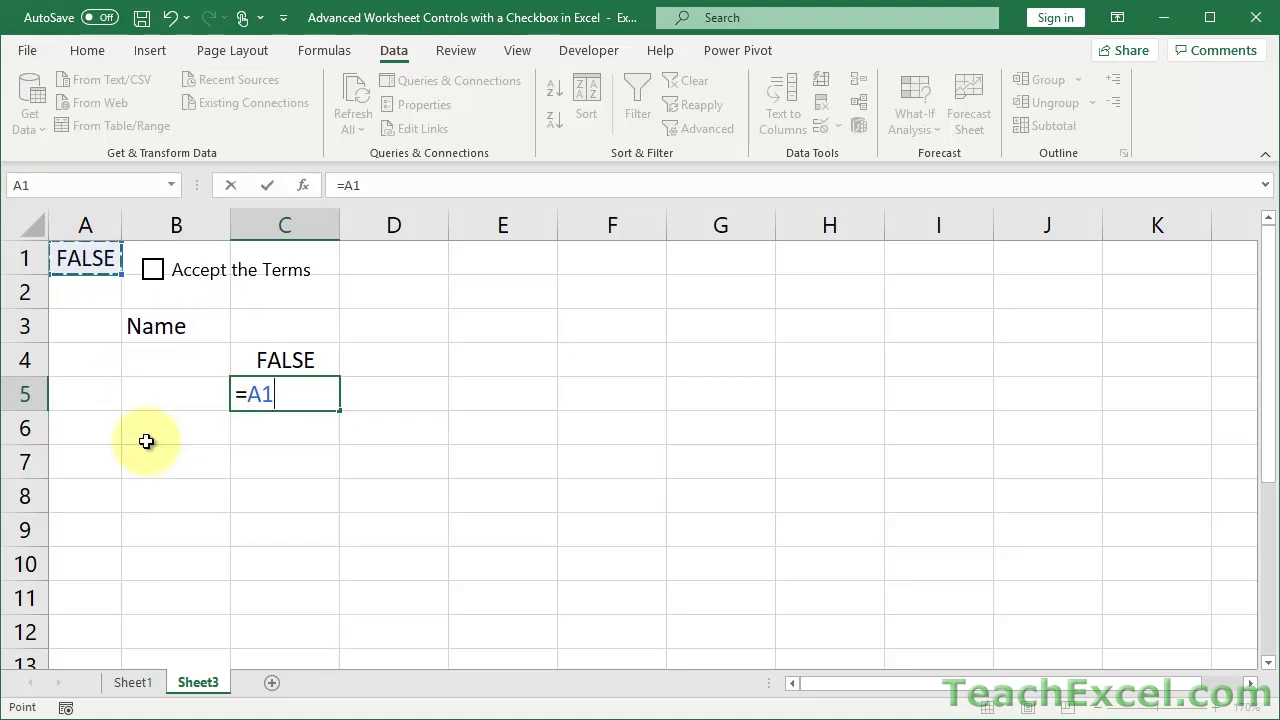
pyautogui.click(249, 398)
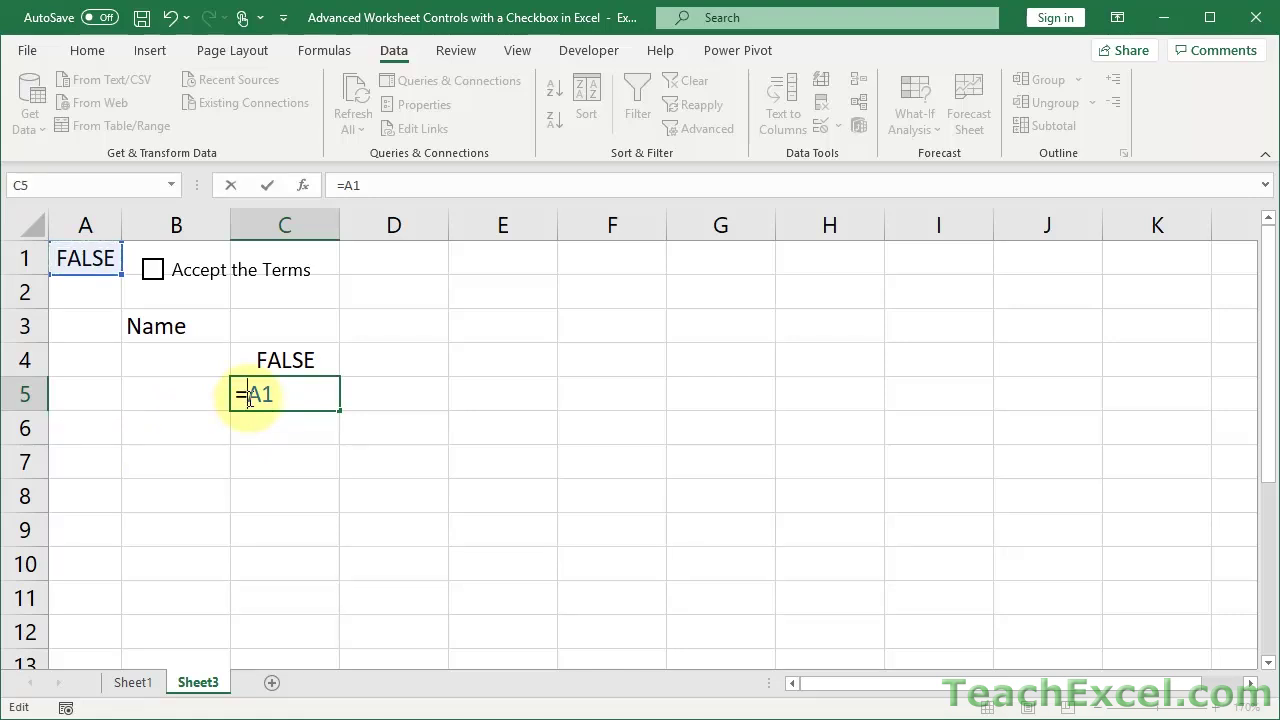
pyautogui.write('not')
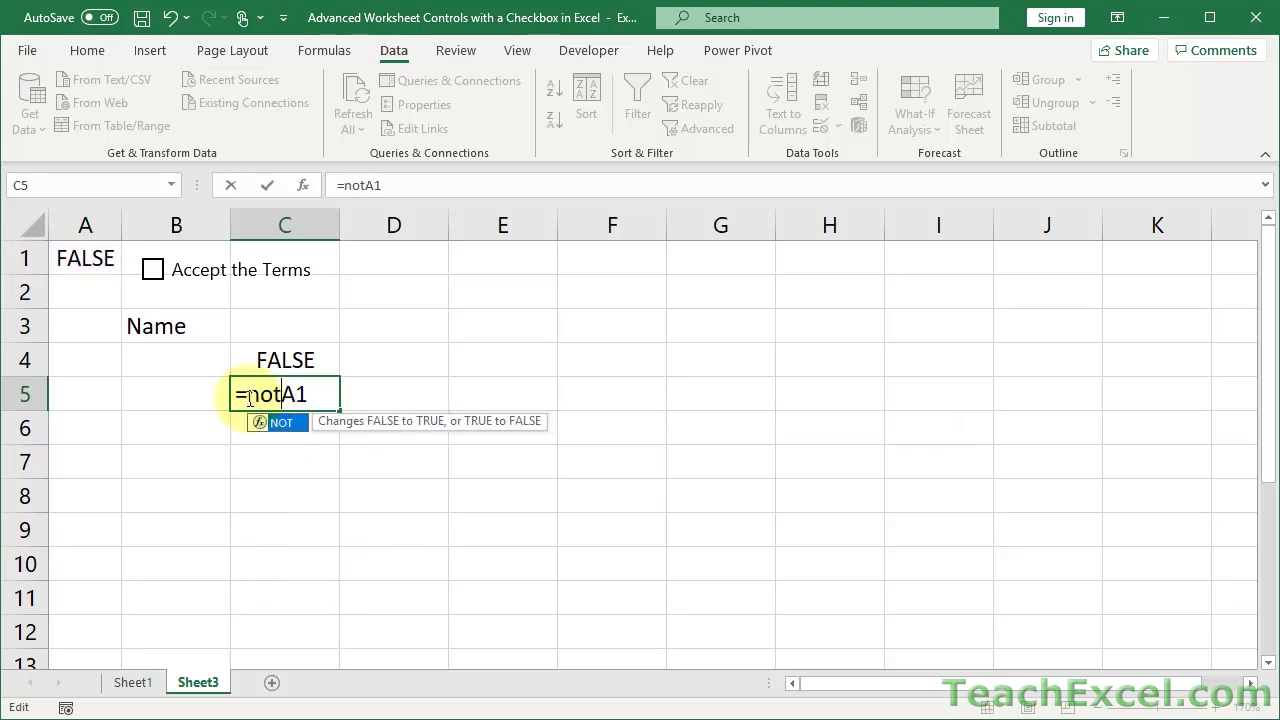
pyautogui.write('(')
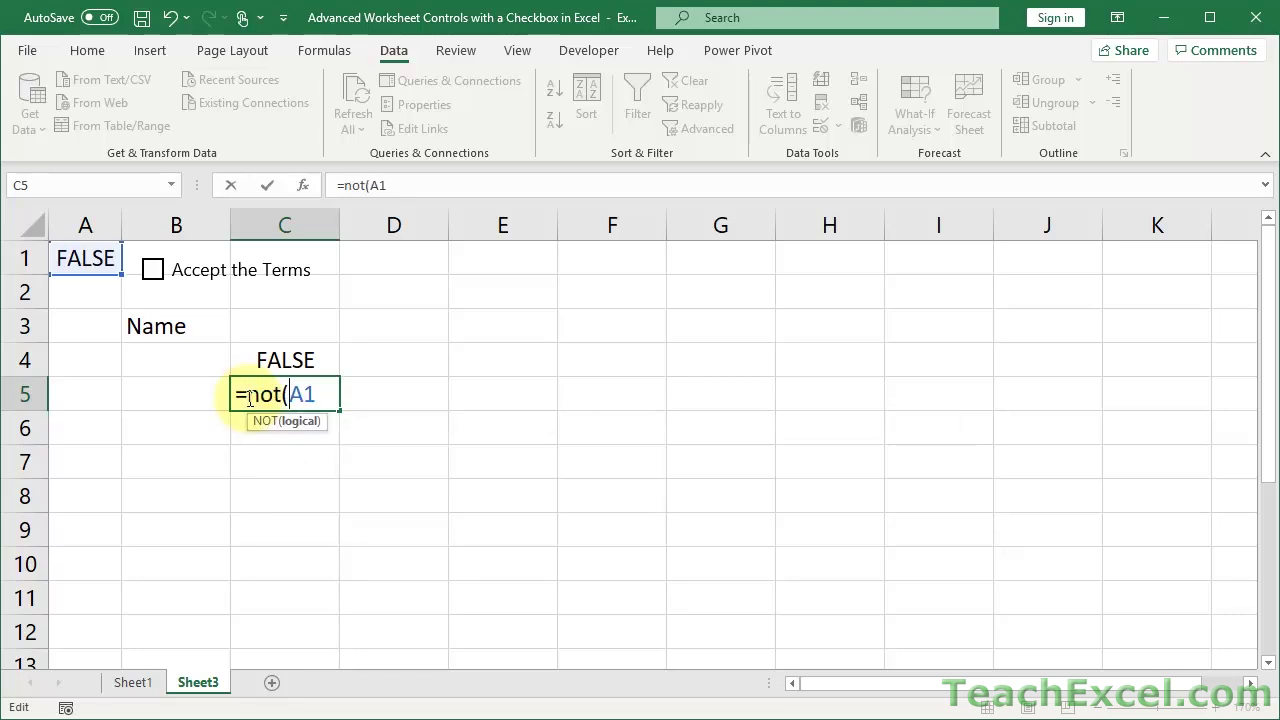
pyautogui.press('BackSpace')
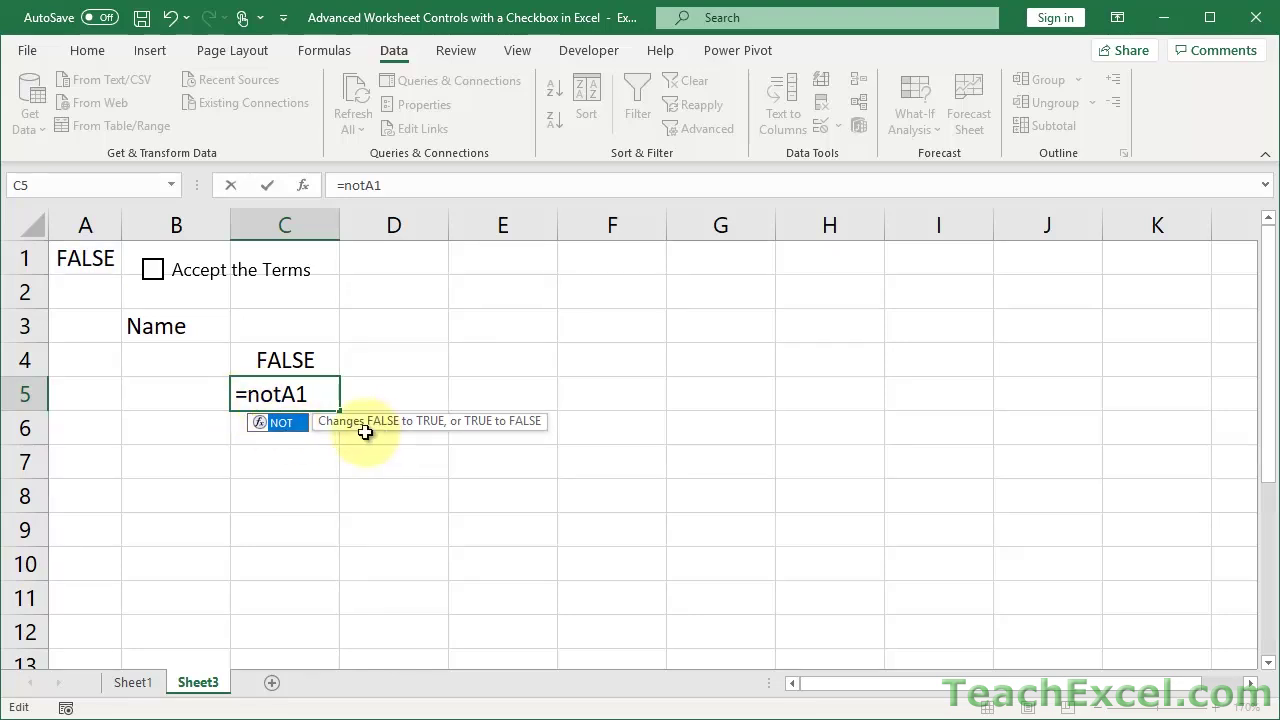
pyautogui.write('(A1')
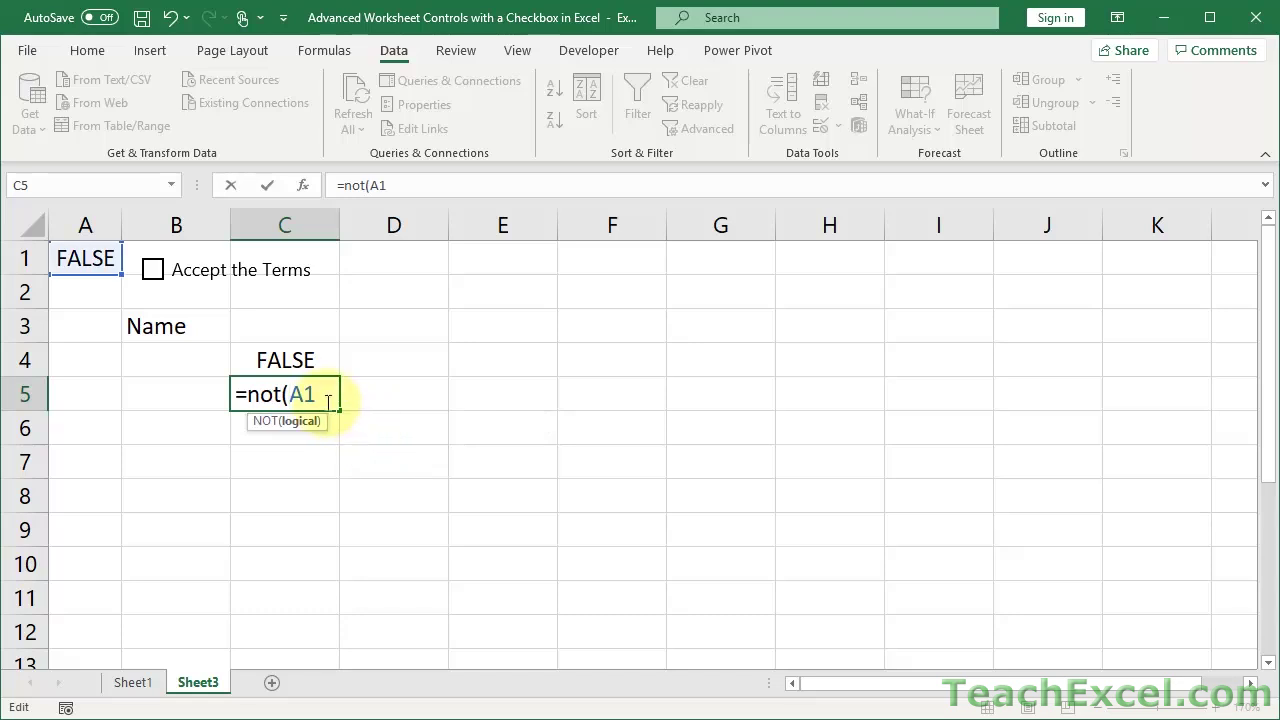
pyautogui.write(')')
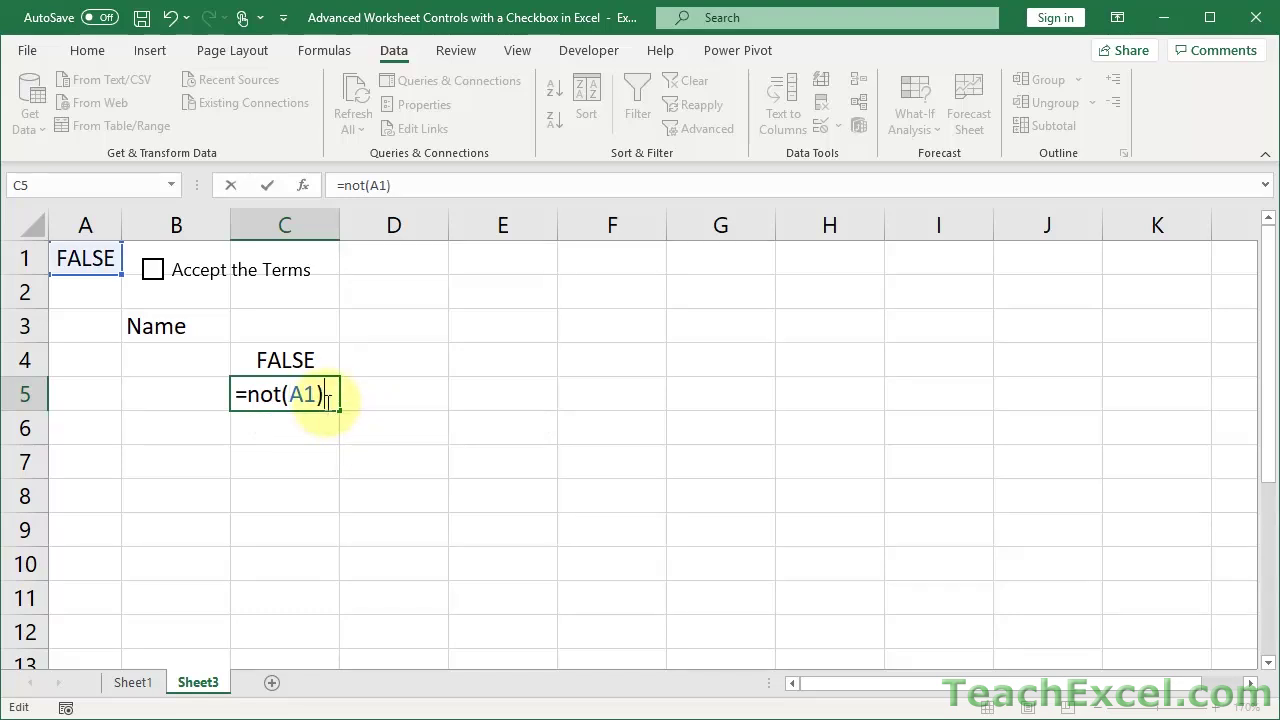
pyautogui.hotkey('ctrl', 'Return')
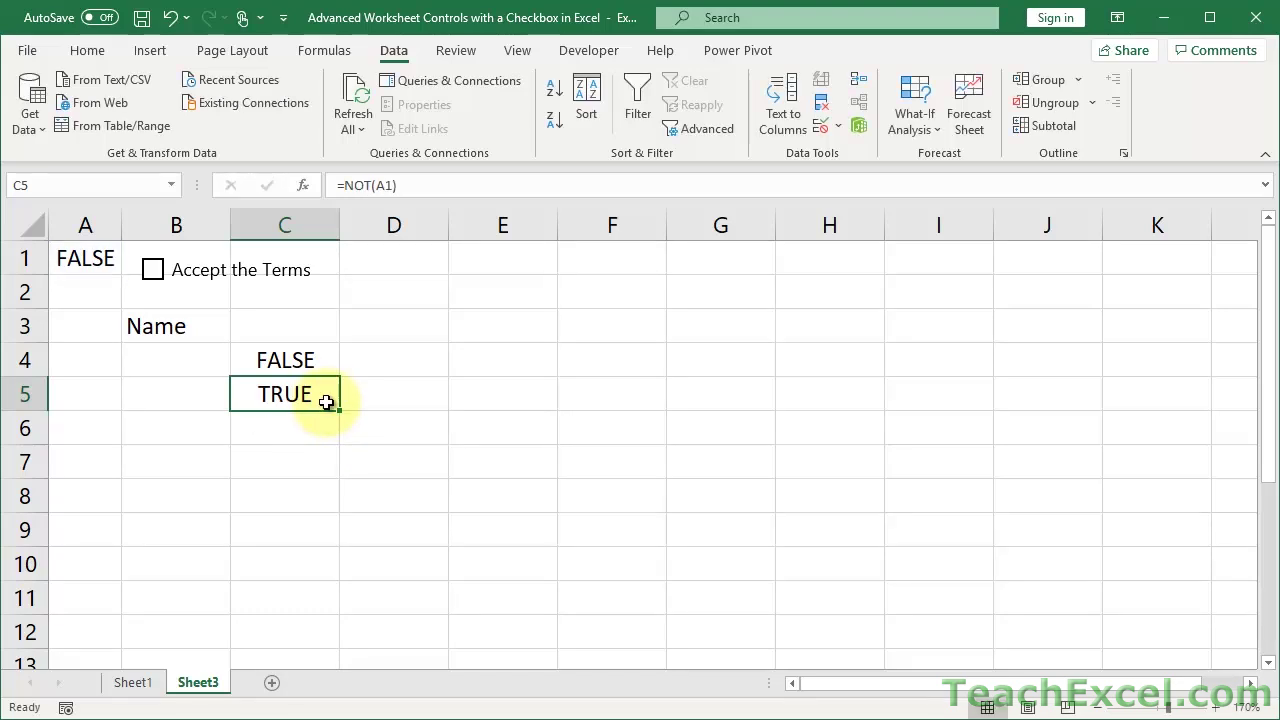
# Step: Toggle Accept the Terms to test C5, recheck its formula unchanged, and reselect B4
pyautogui.click(153, 272)
pyautogui.click(153, 272)
pyautogui.doubleClick(272, 391)
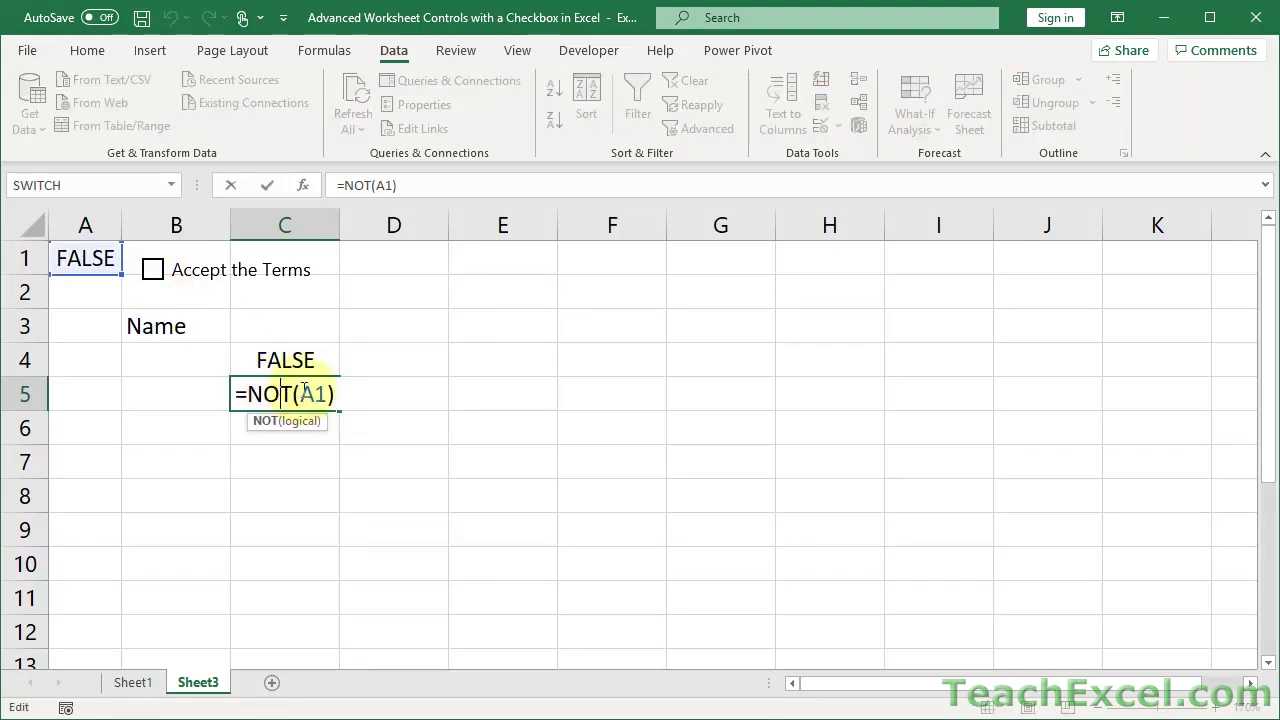
pyautogui.moveTo(232, 397); pyautogui.dragTo(362, 399)
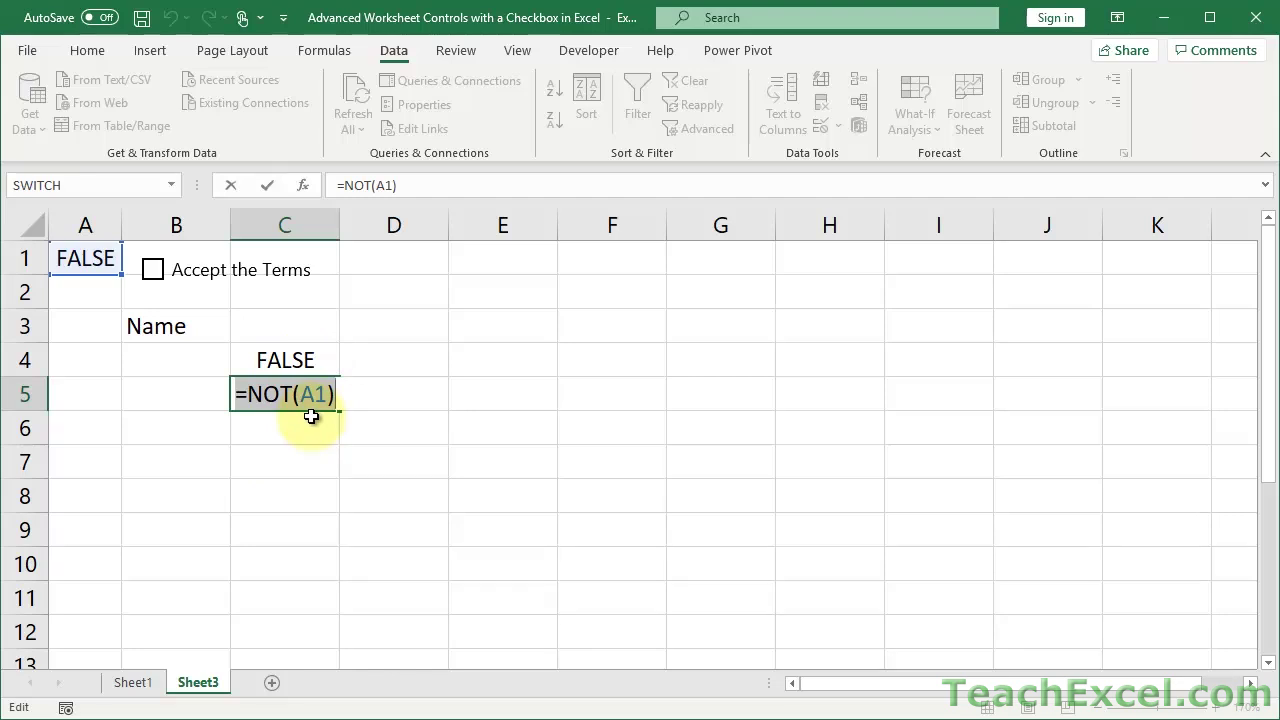
pyautogui.hotkey('ctrl', 'Return')
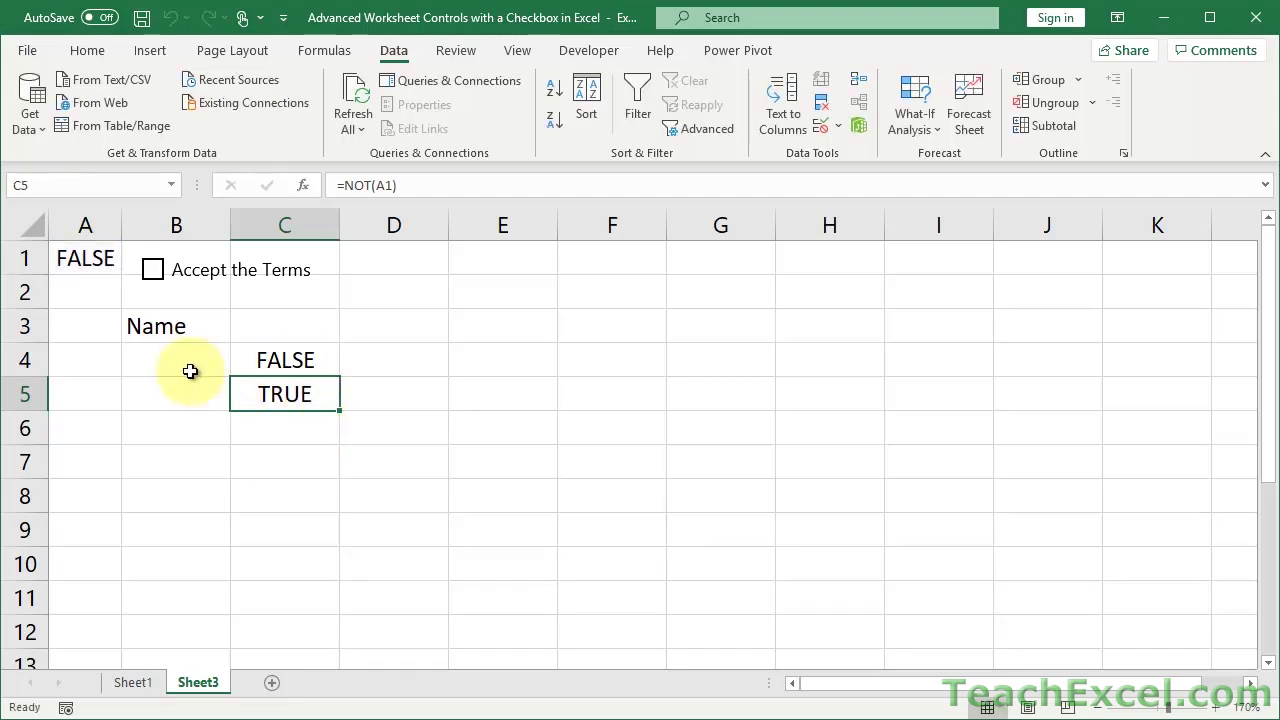
pyautogui.click(175, 361)
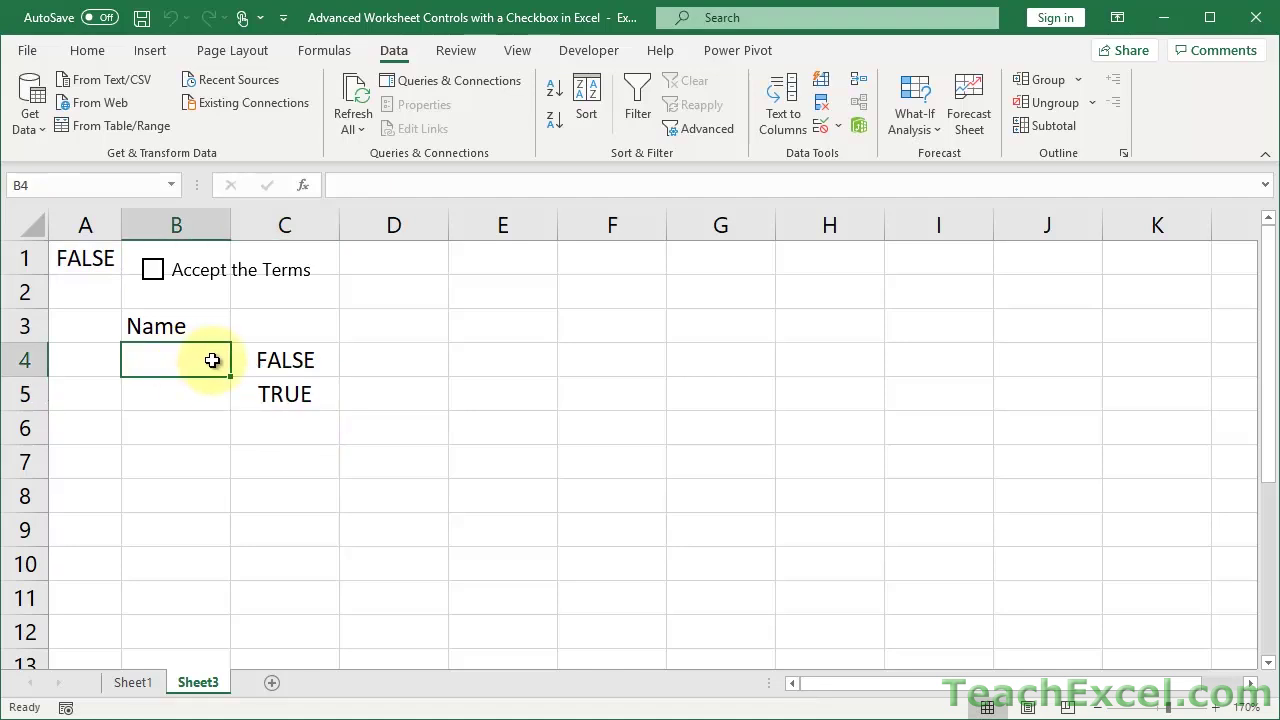
# Step: Start a new formula-based conditional formatting rule for B4 using =NOT(A1)
pyautogui.click(87, 50)
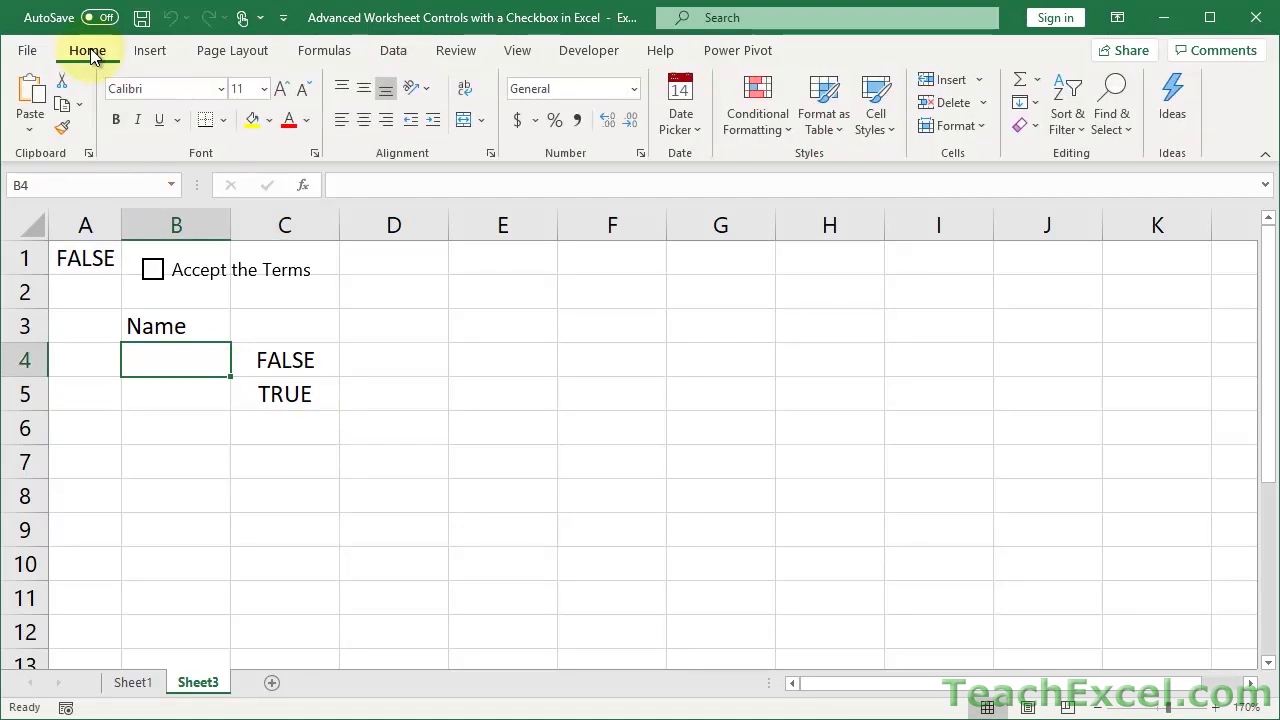
pyautogui.click(748, 122)
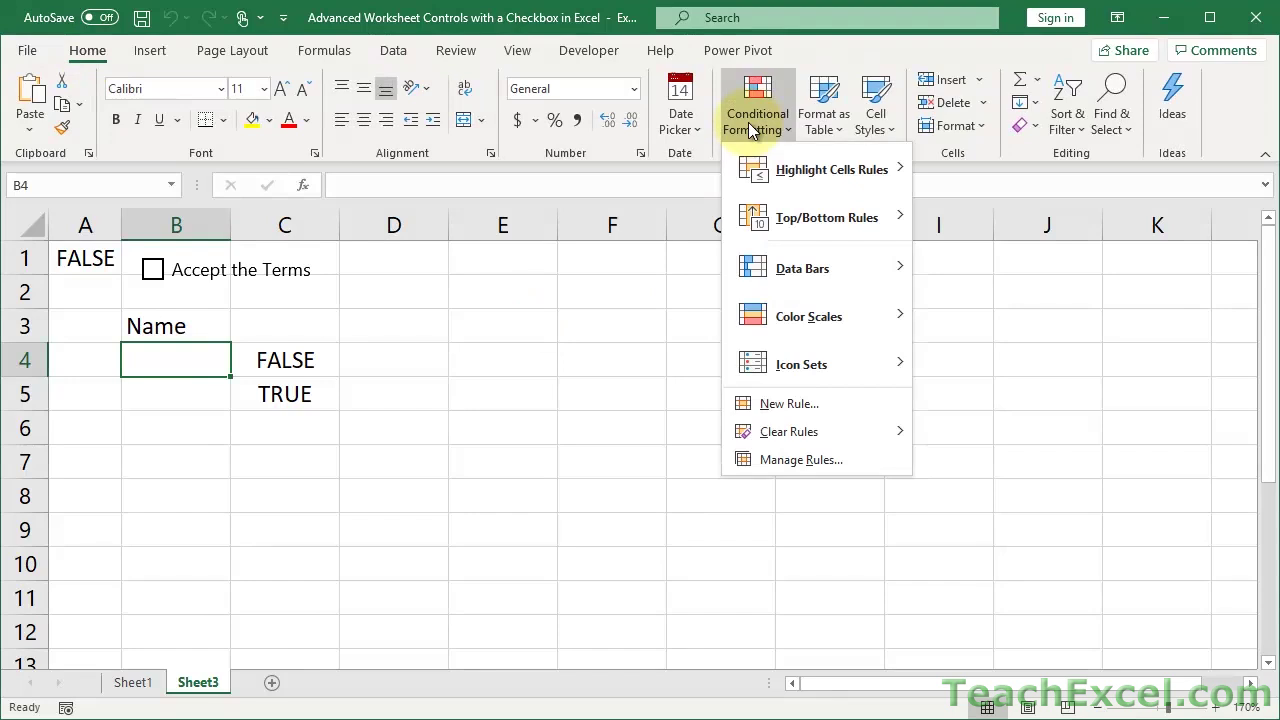
pyautogui.click(814, 403)
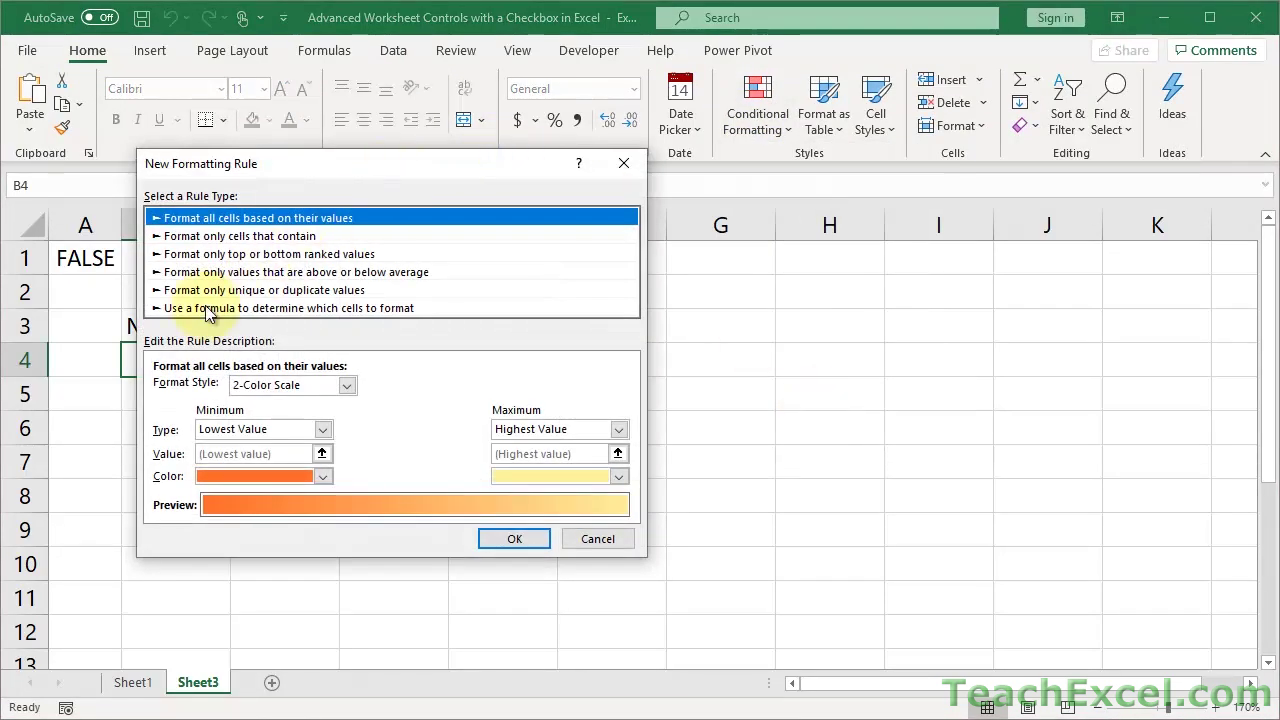
pyautogui.click(320, 308)
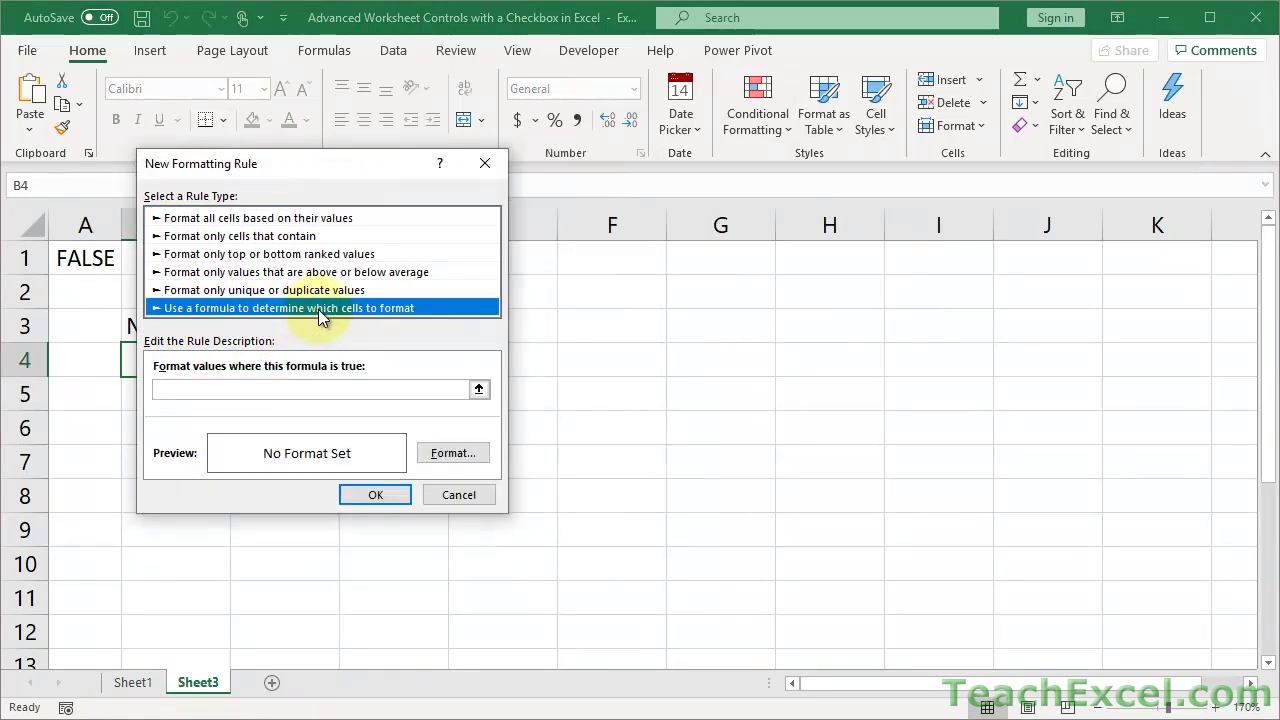
pyautogui.click(311, 390)
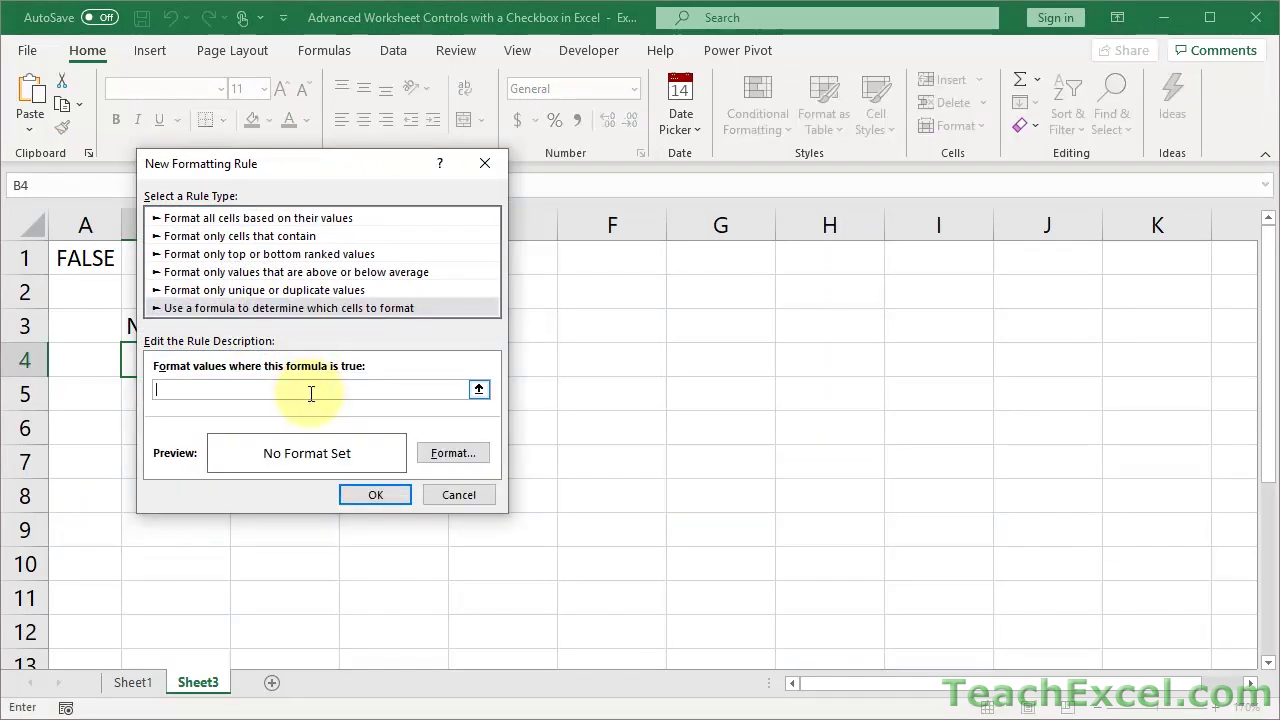
pyautogui.write('=NOT(A1)')
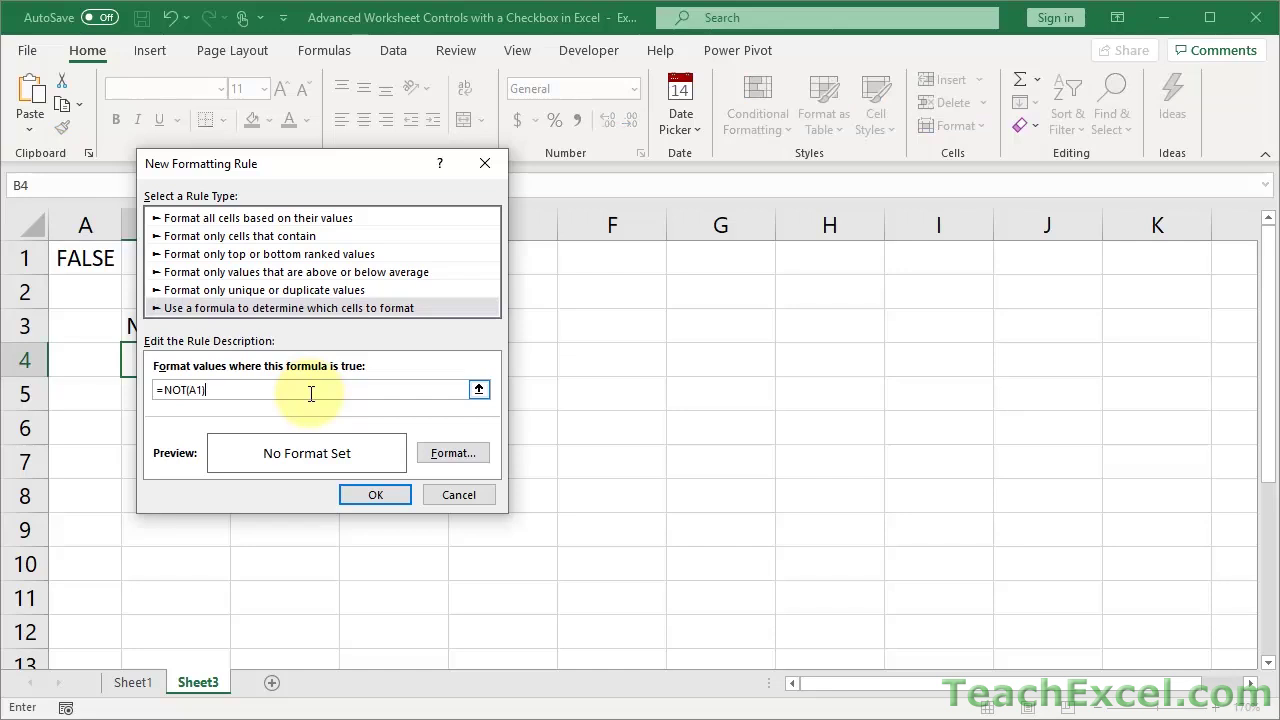
# Step: Give the rule a grey background fill and save it
pyautogui.click(452, 453)
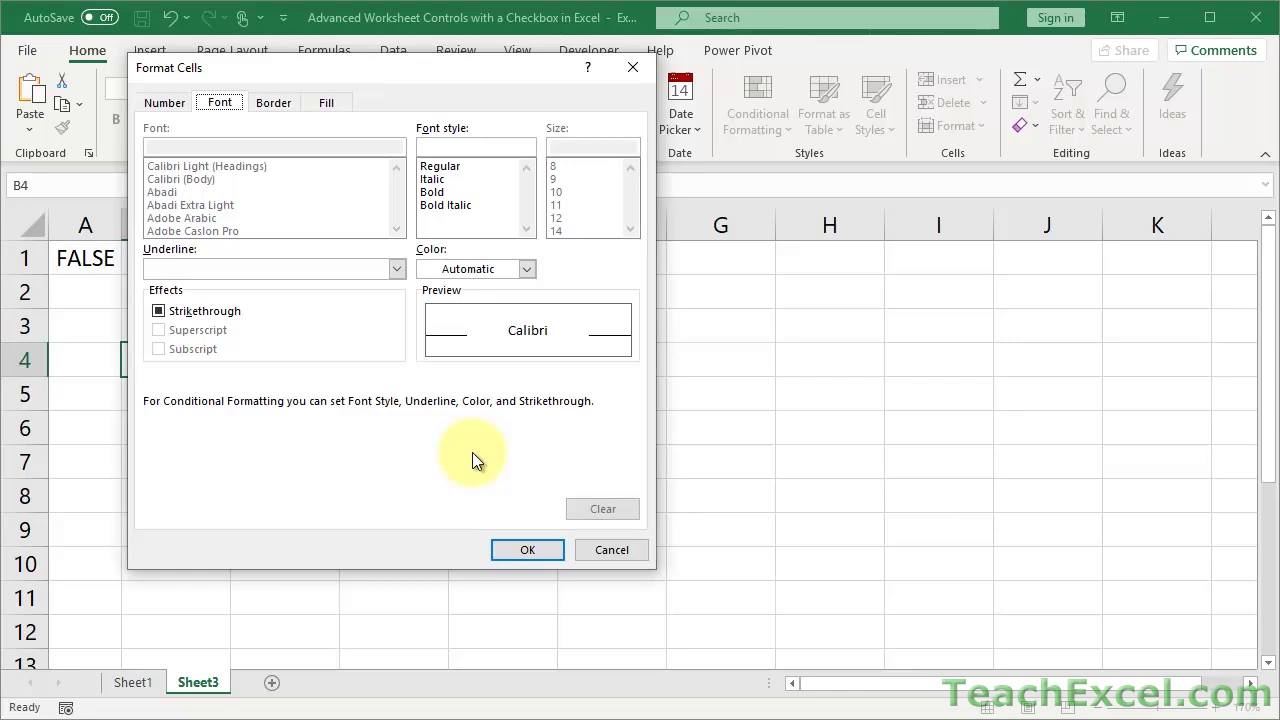
pyautogui.click(325, 106)
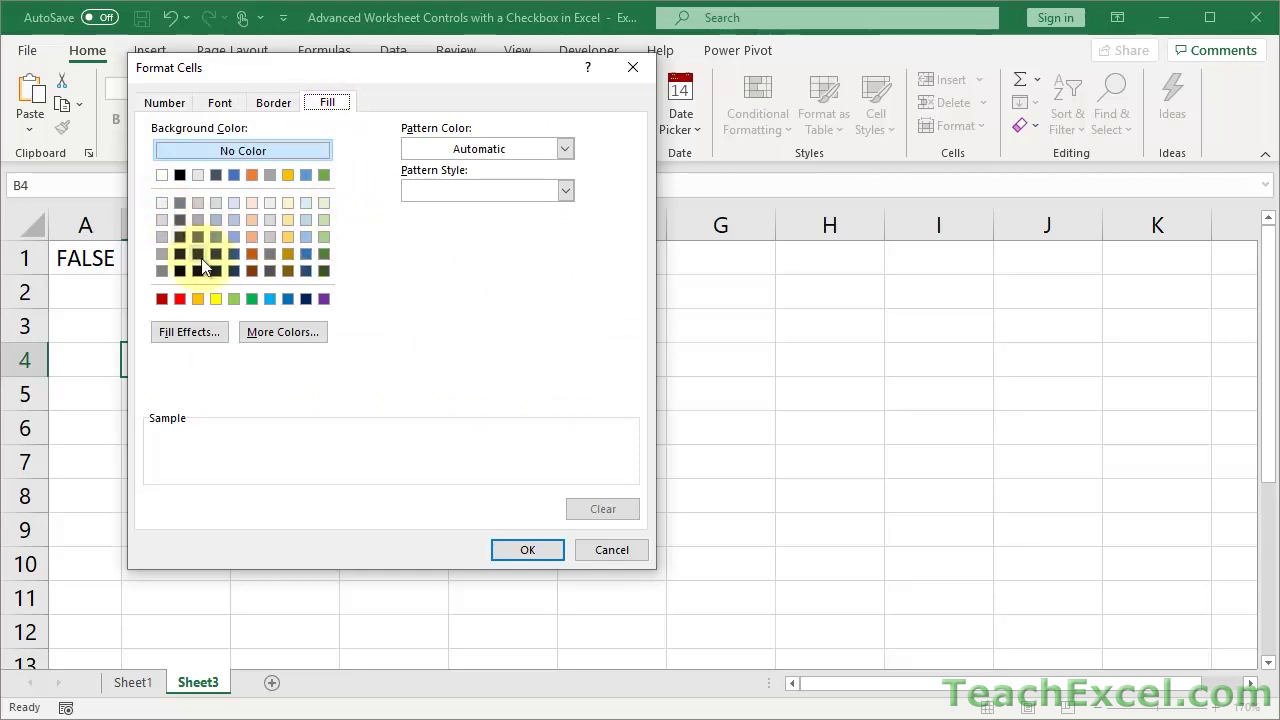
pyautogui.click(163, 214)
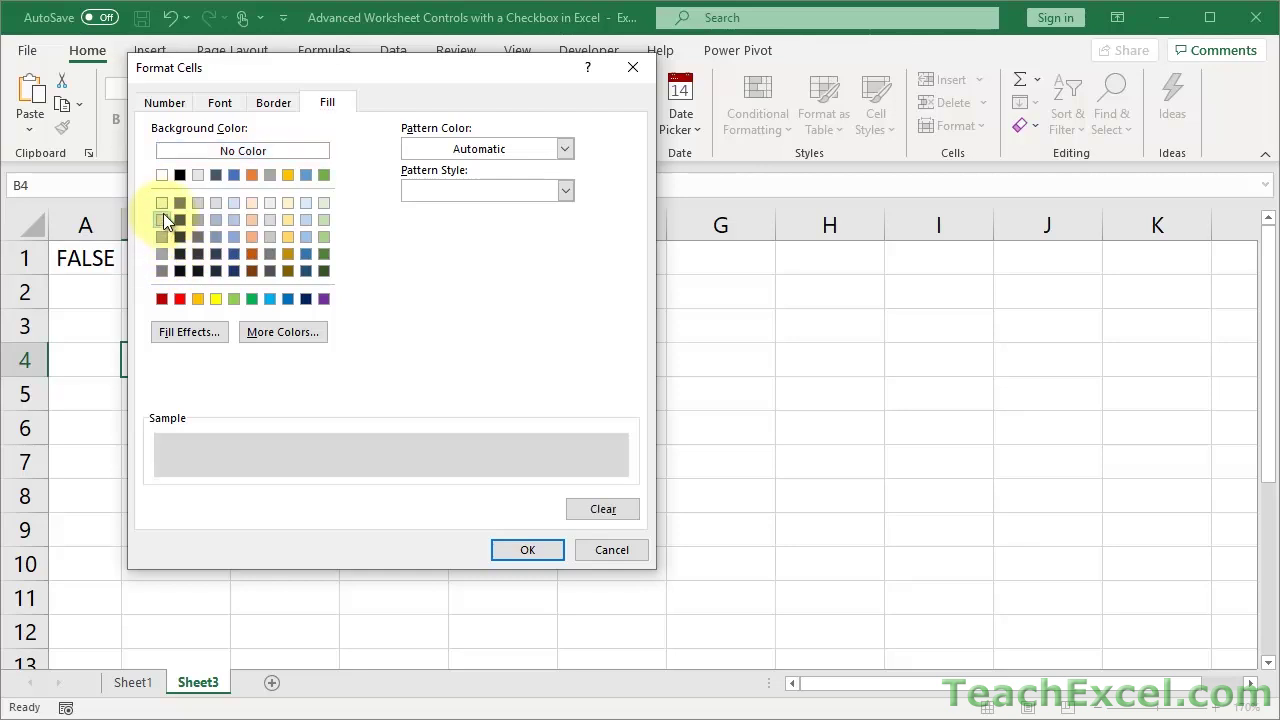
pyautogui.click(163, 203)
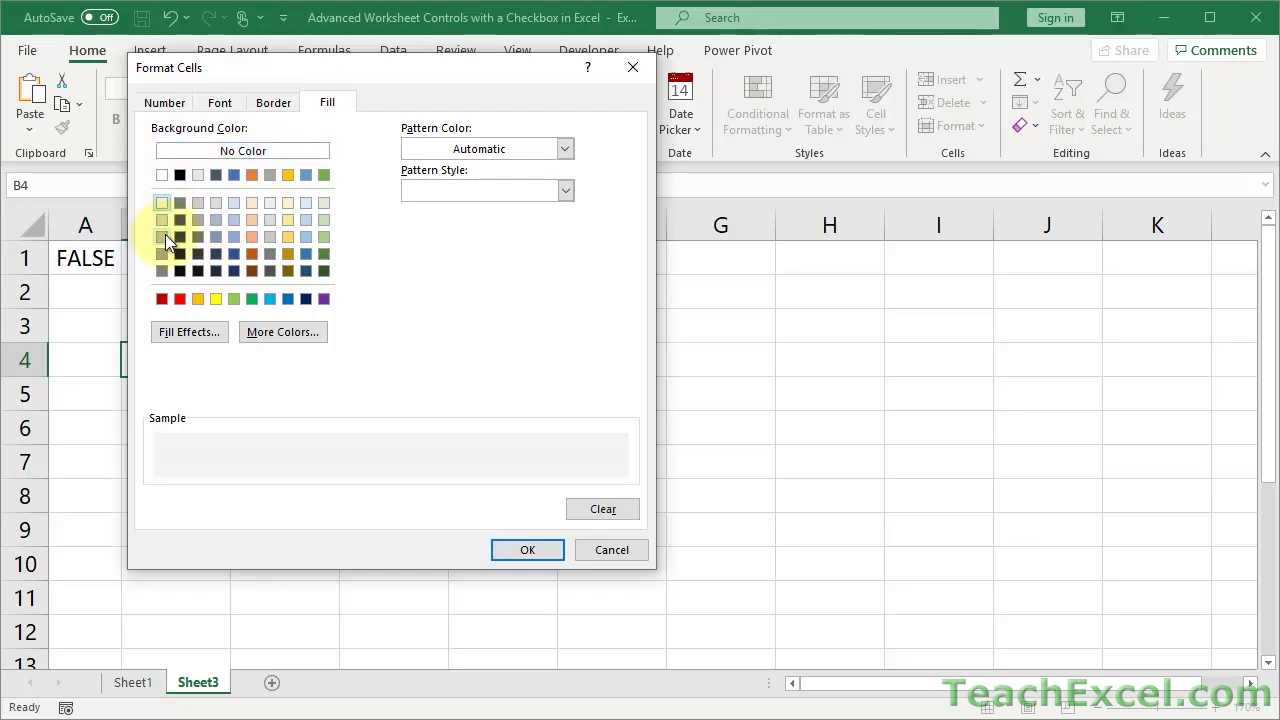
pyautogui.click(164, 224)
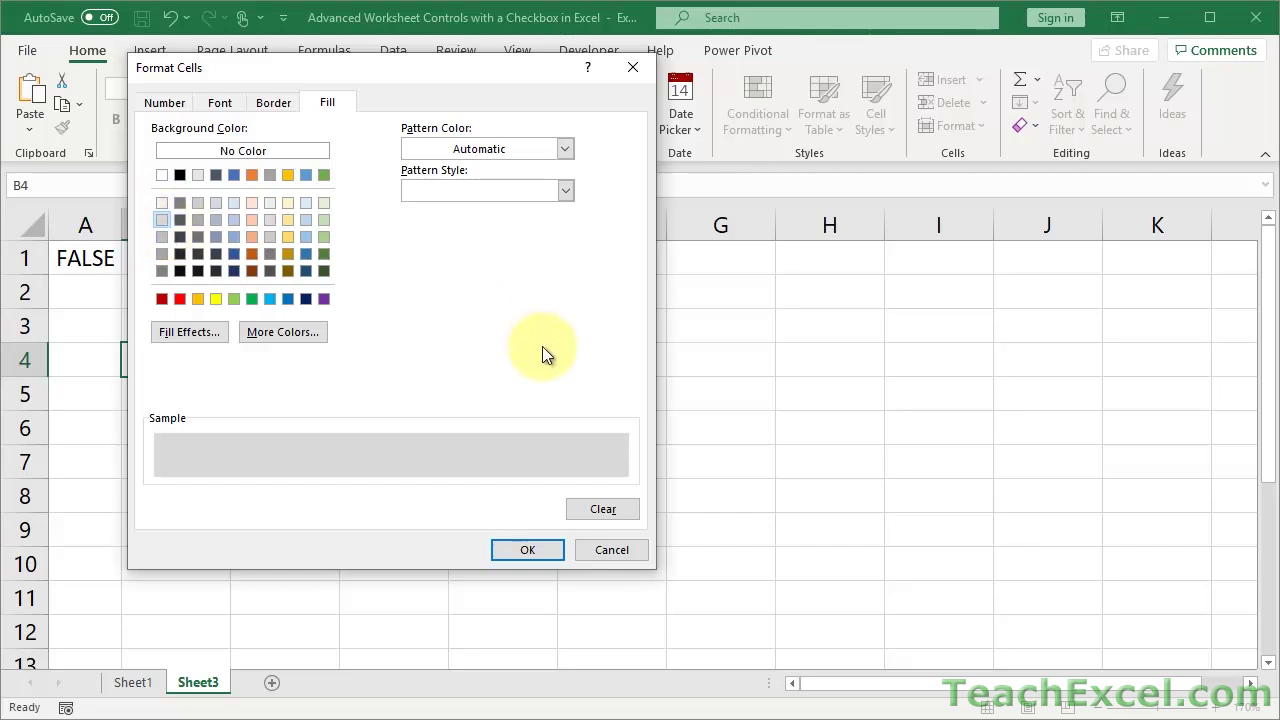
pyautogui.click(517, 545)
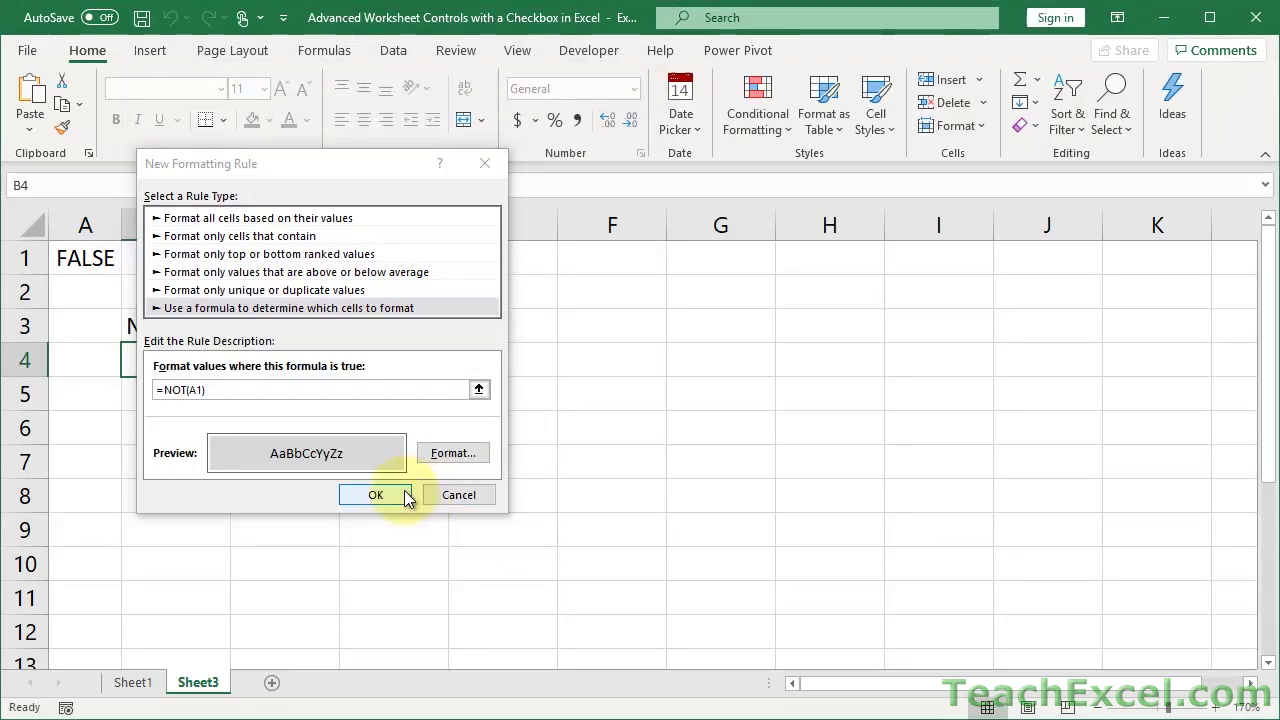
pyautogui.click(375, 495)
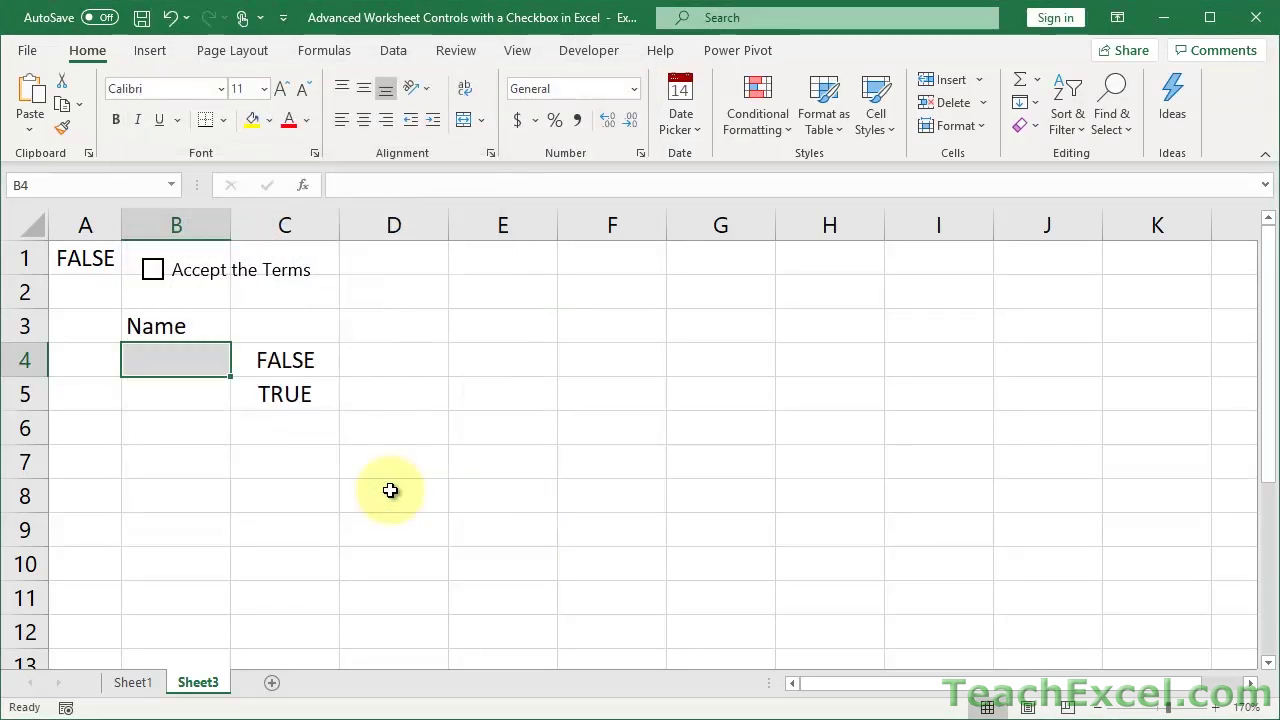
pyautogui.click(397, 335)
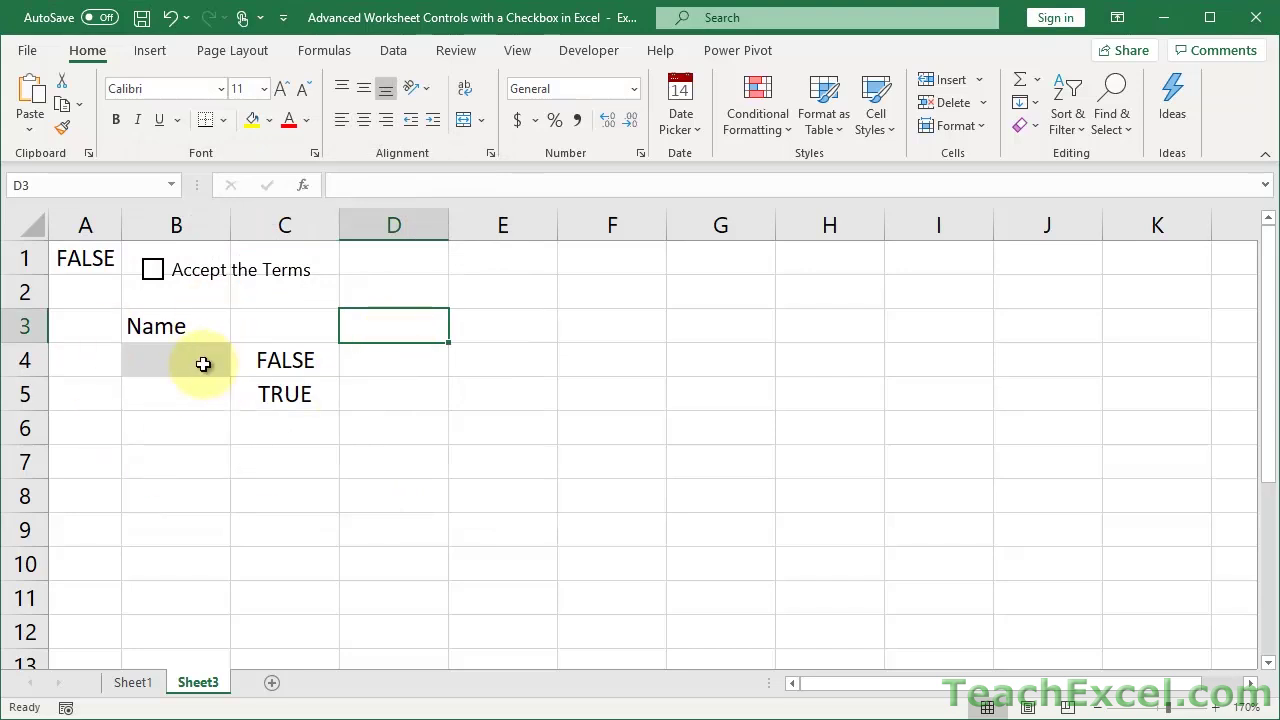
pyautogui.click(152, 270)
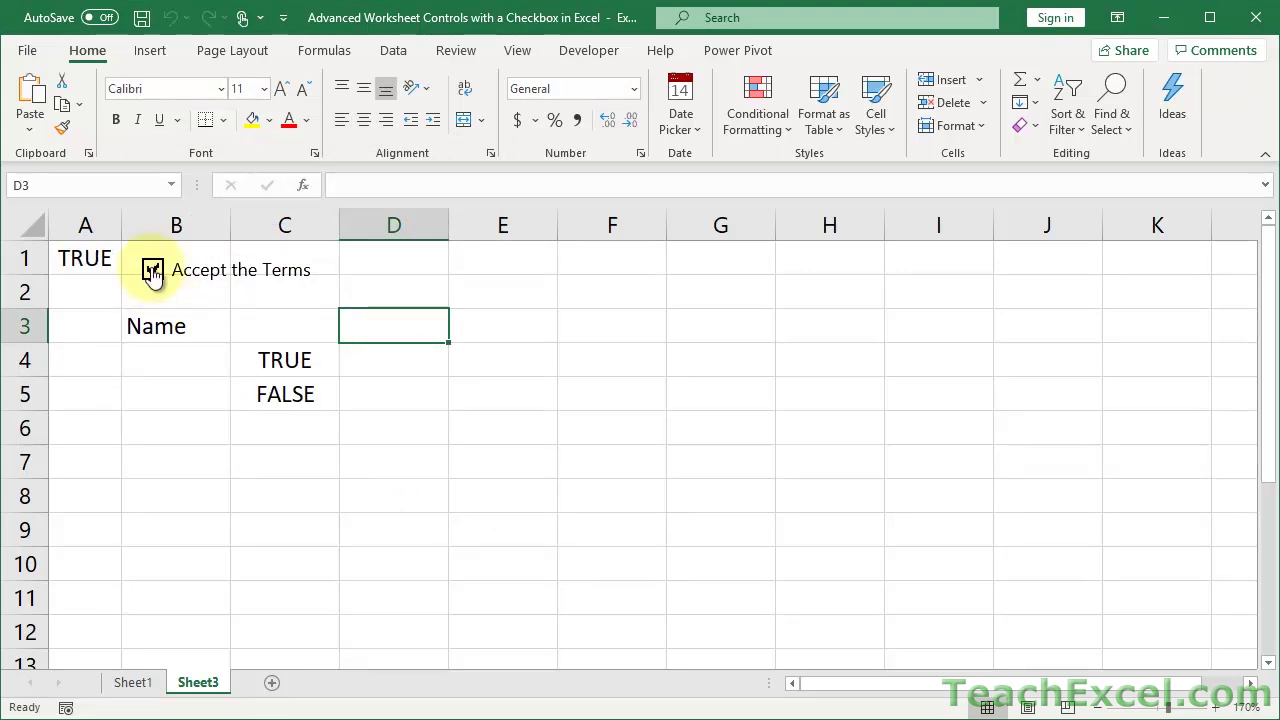
pyautogui.click(152, 270)
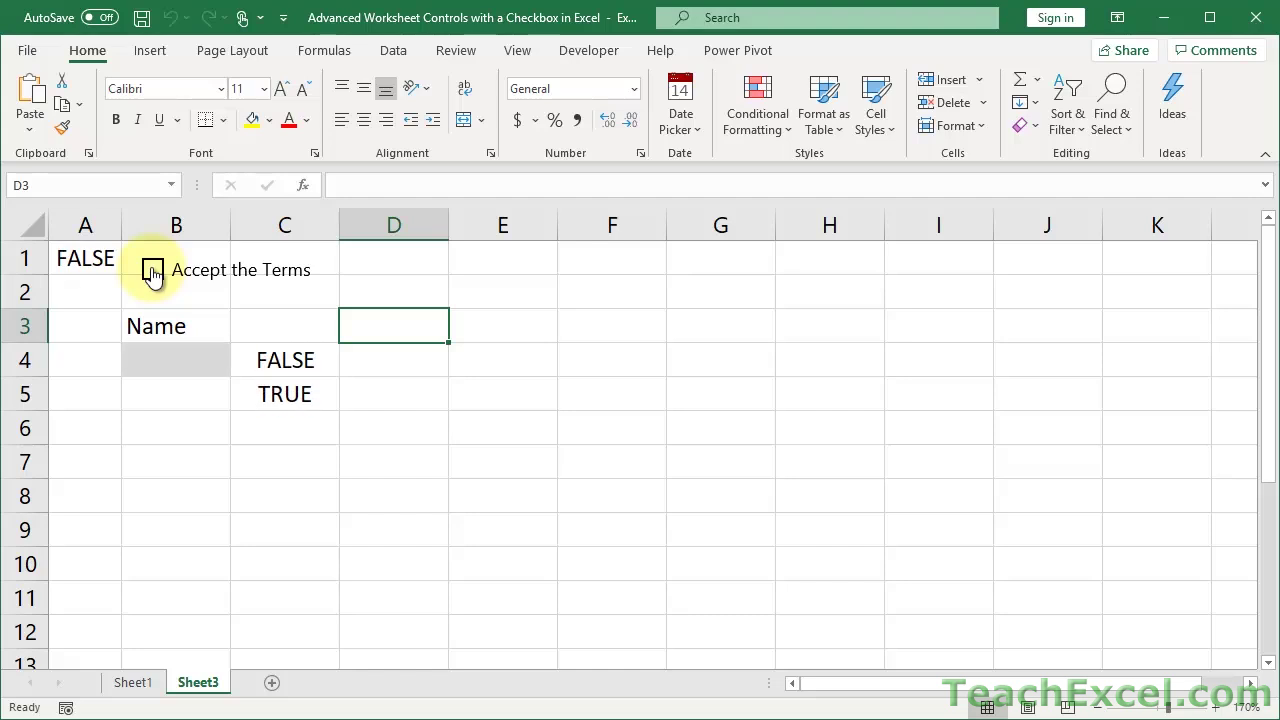
pyautogui.click(152, 270)
pyautogui.click(152, 270)
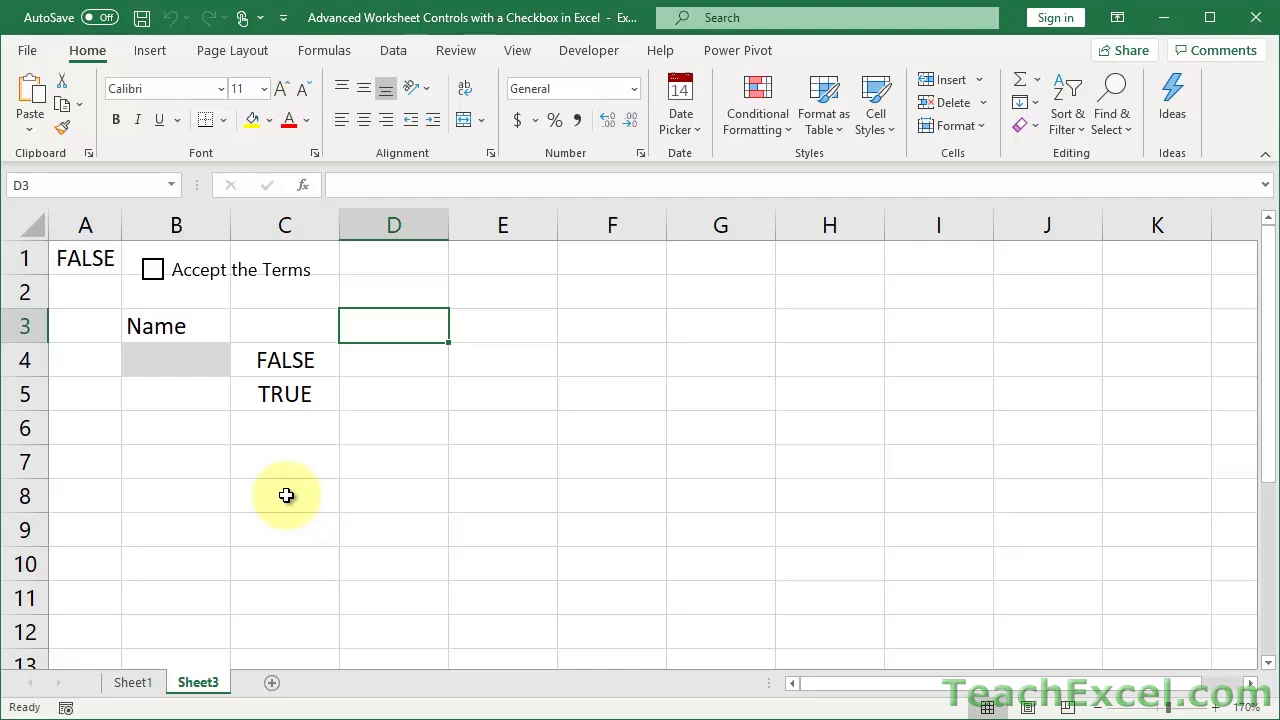
# Step: Duplicate Sheet3 through Move or Copy with Create a copy ticked
pyautogui.rightClick(196, 688)
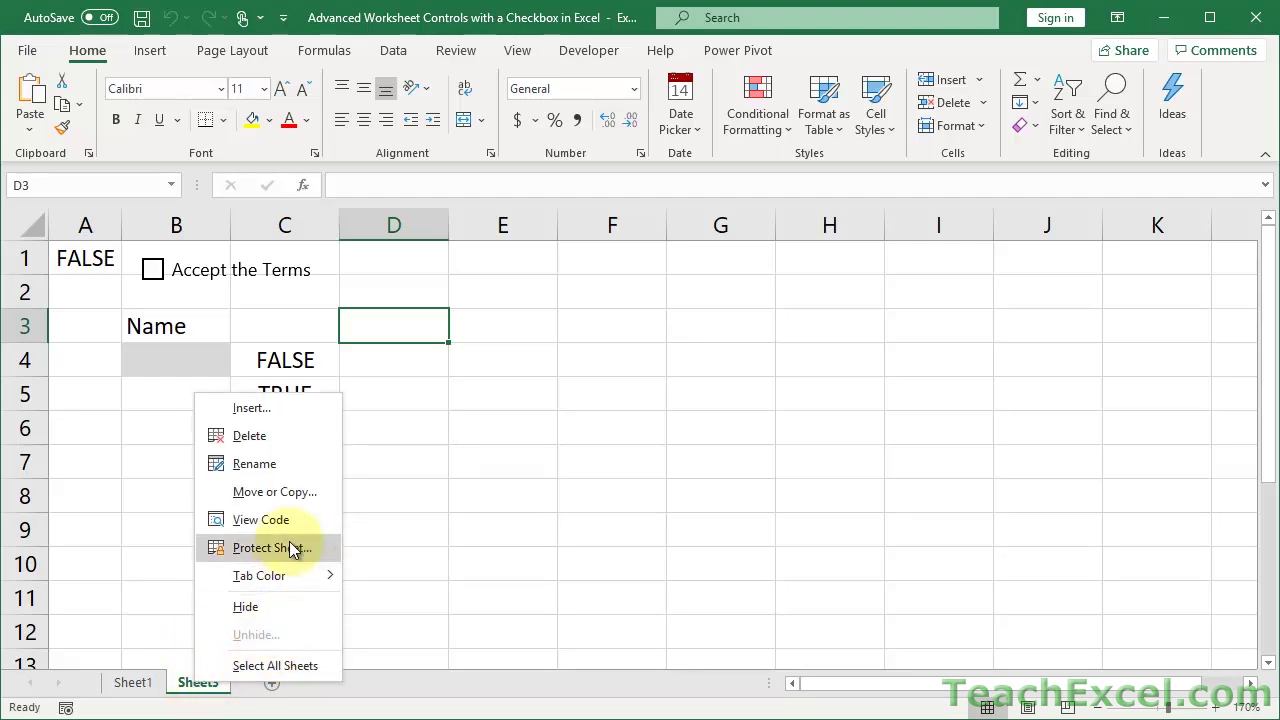
pyautogui.click(291, 495)
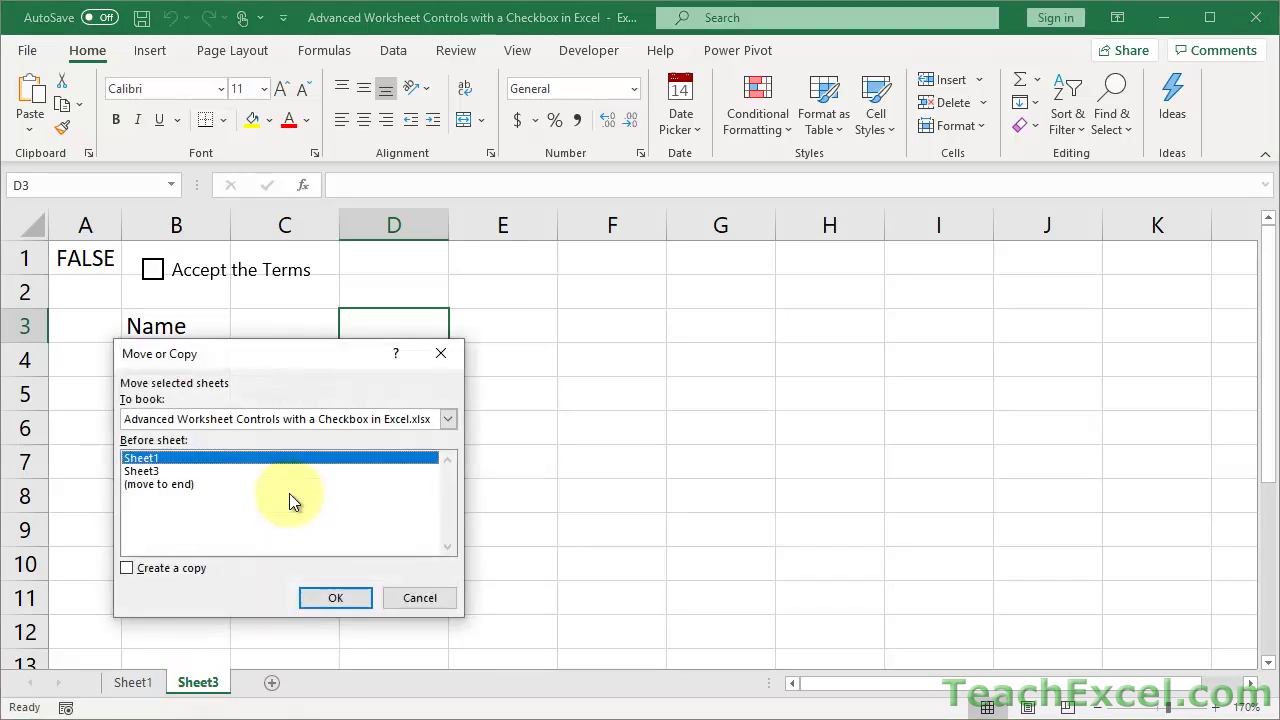
pyautogui.click(169, 572)
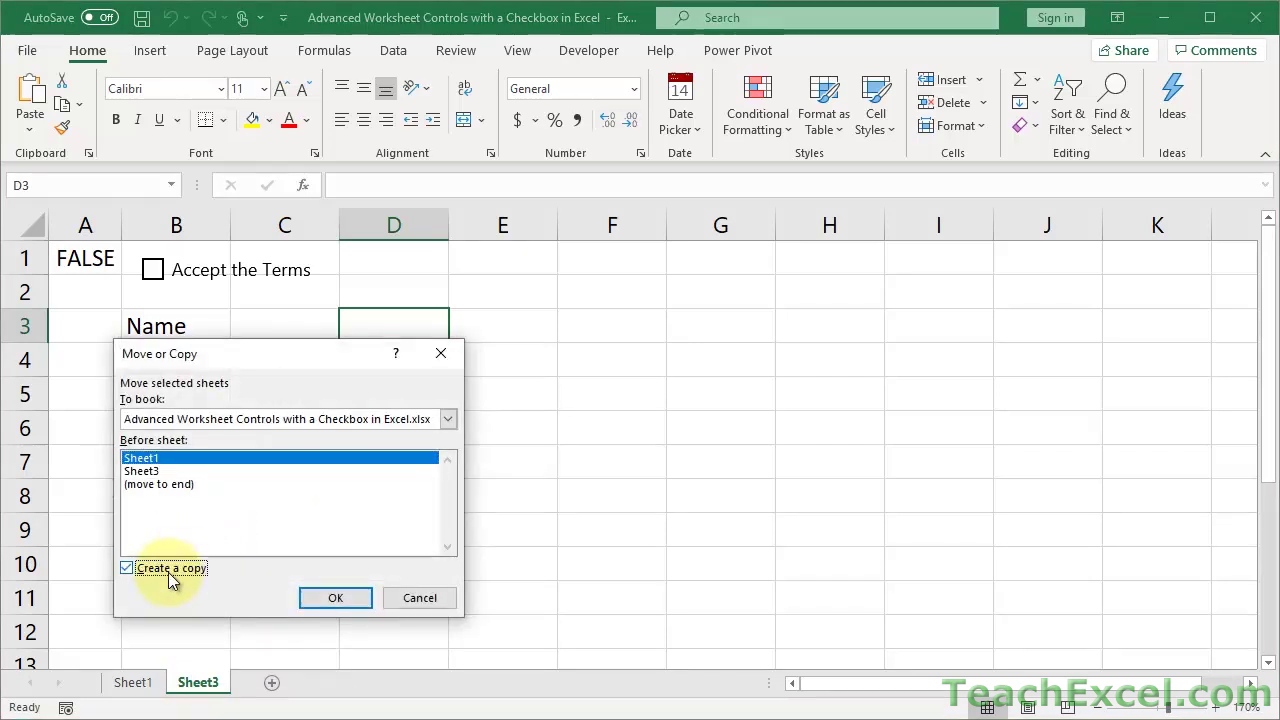
pyautogui.click(143, 471)
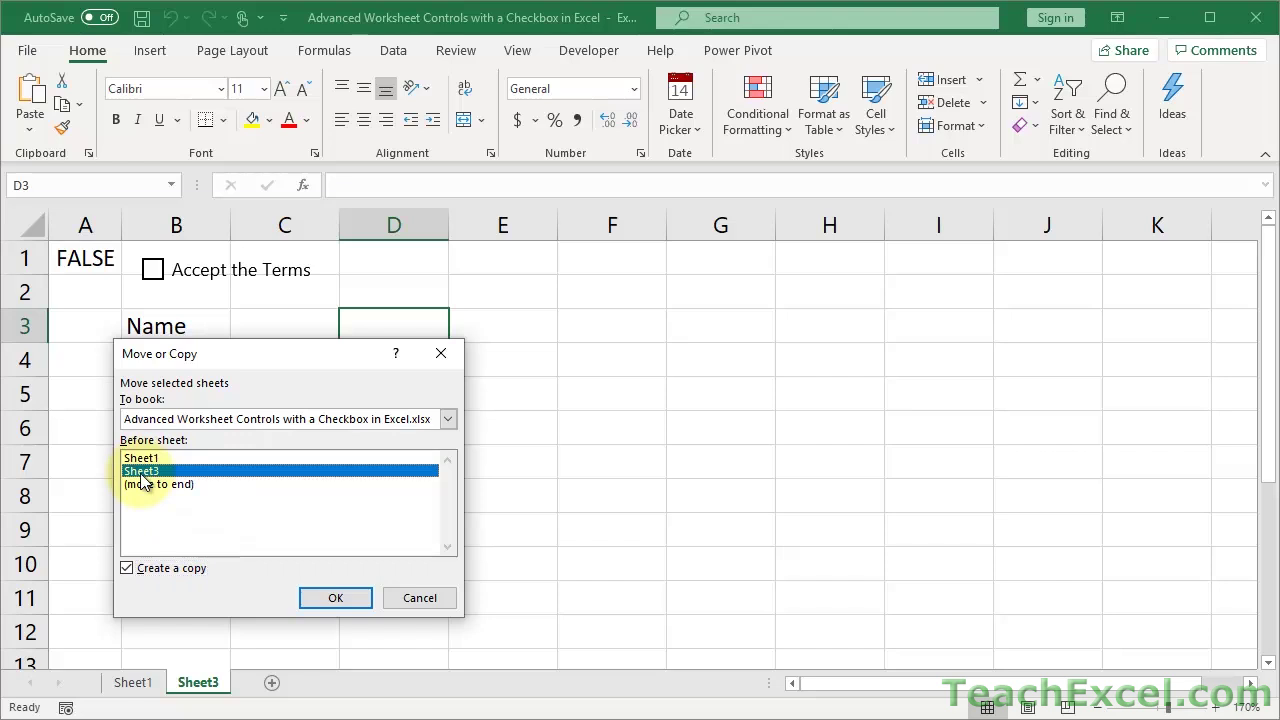
pyautogui.click(333, 597)
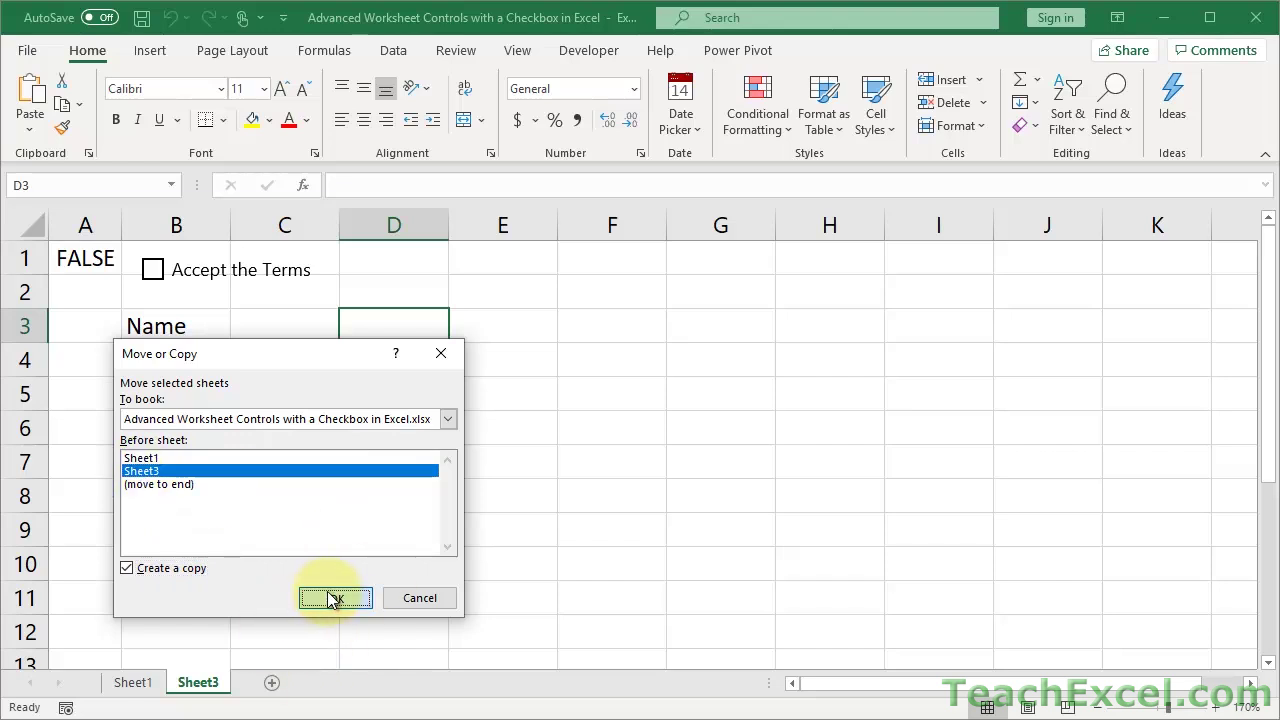
# Step: Move the copied sheet to the end and rename it Final
pyautogui.moveTo(211, 684); pyautogui.dragTo(328, 693)
pyautogui.doubleClick(285, 687)
pyautogui.write('Final')
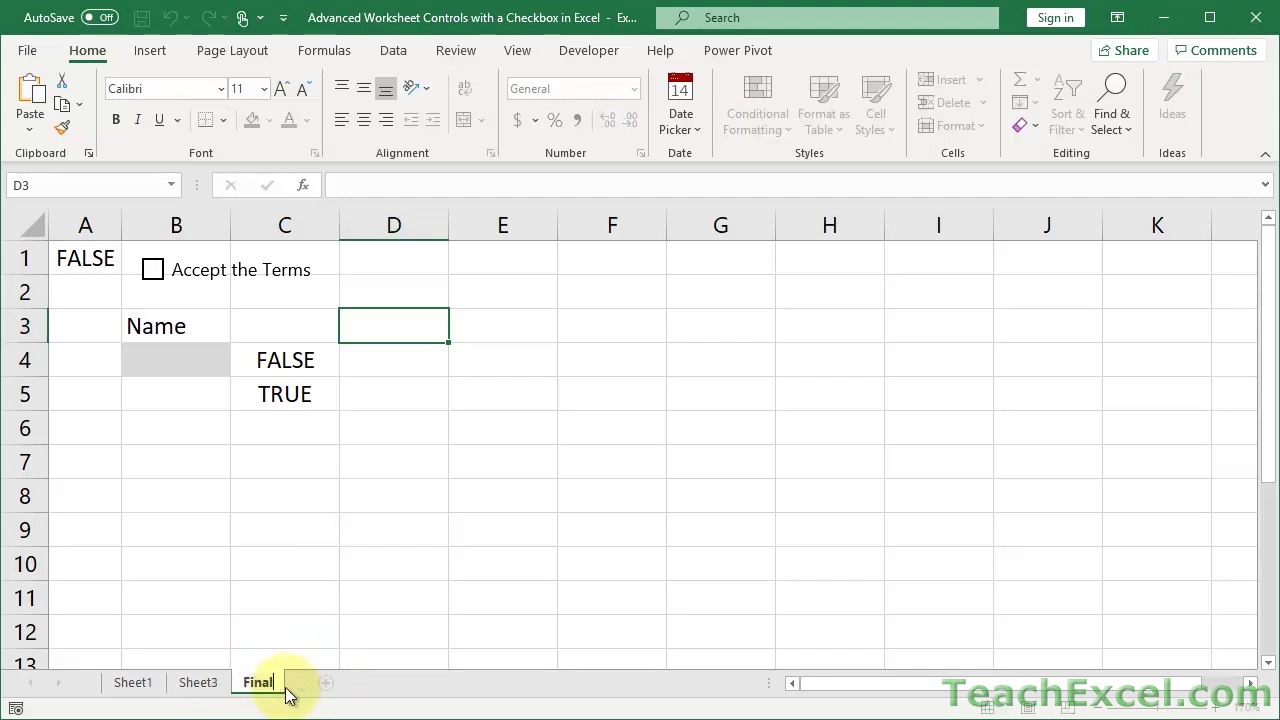
pyautogui.press('Return')
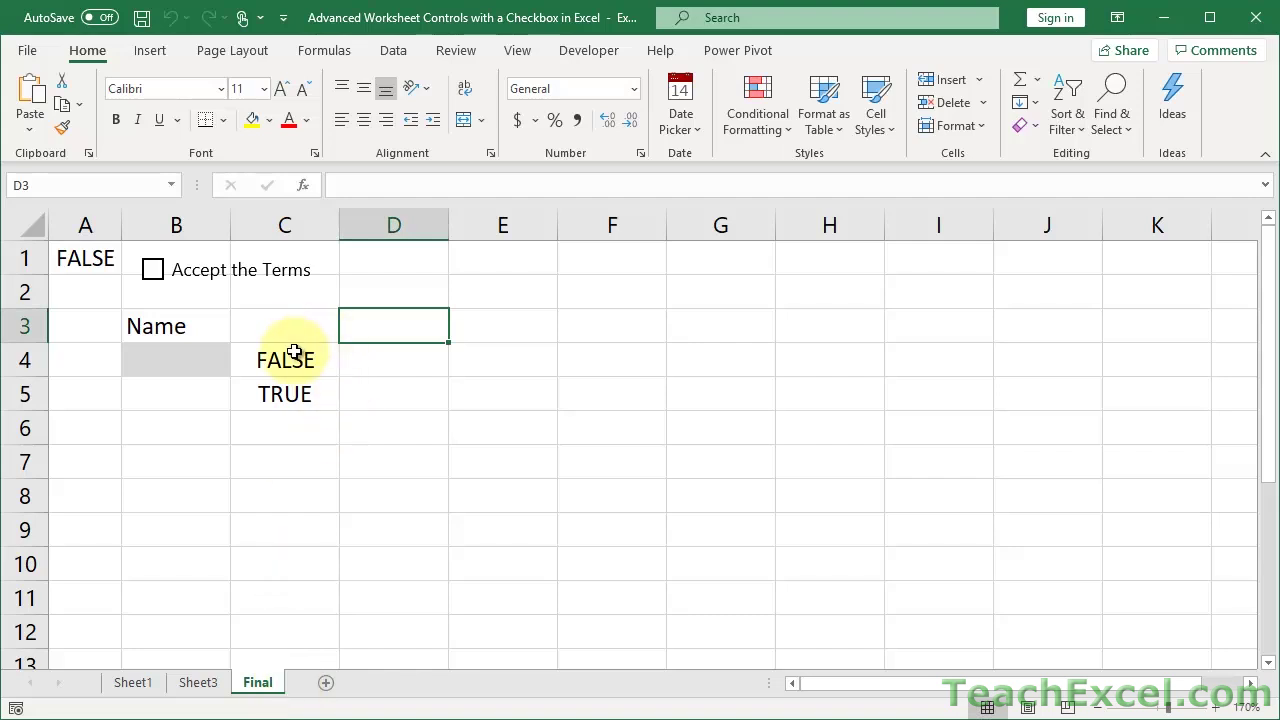
# Step: Clear helper cells C4:C5, then toggle the terms checkbox to confirm B4 still greys out
pyautogui.moveTo(292, 358); pyautogui.dragTo(298, 392)
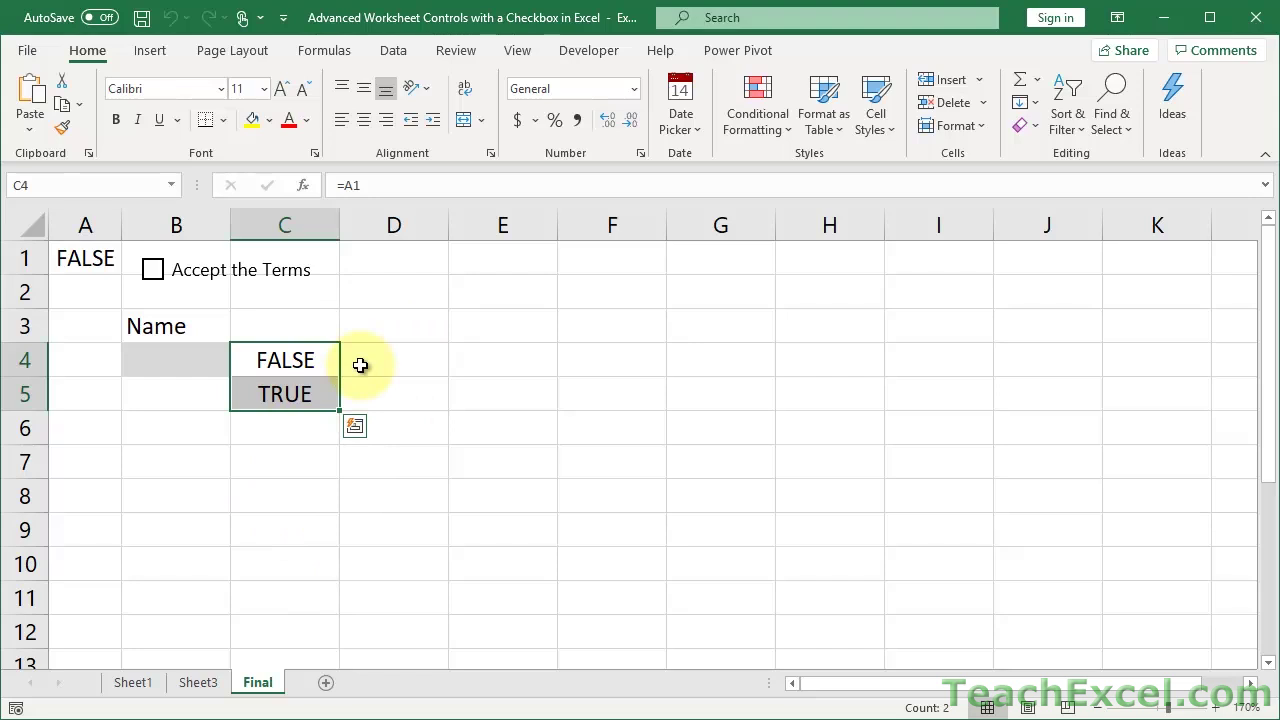
pyautogui.press('Delete')
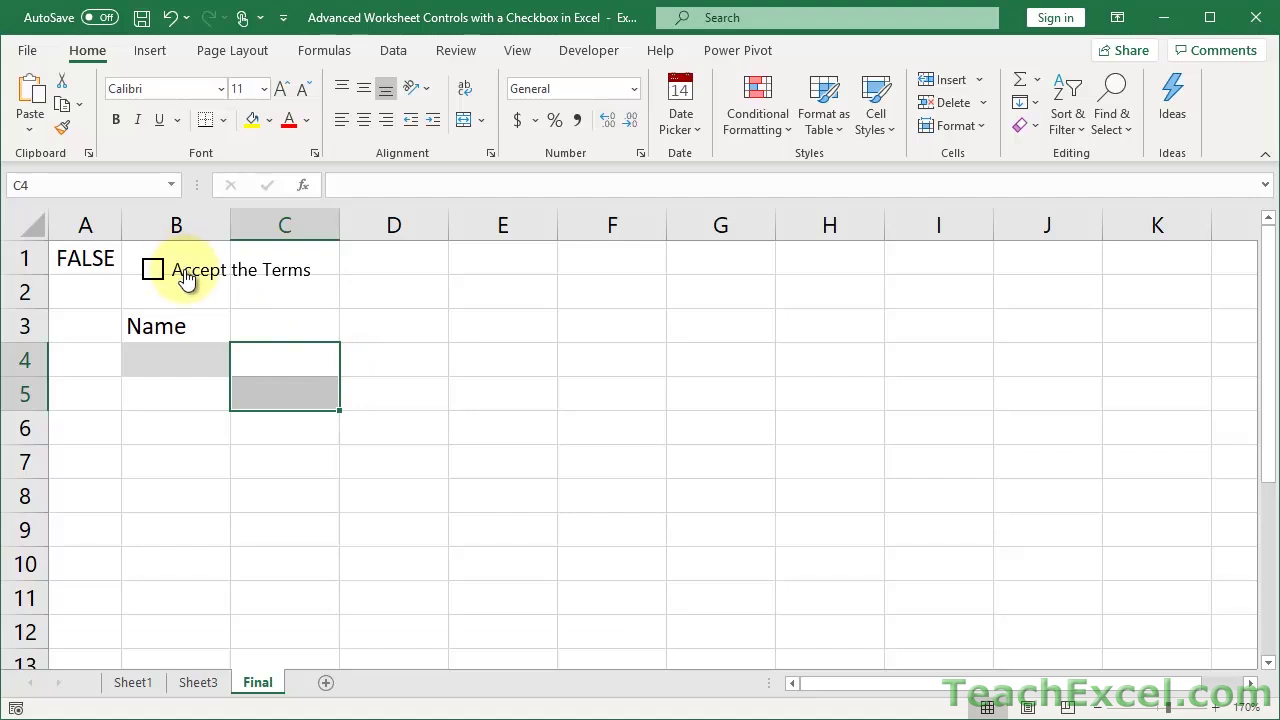
pyautogui.click(245, 277)
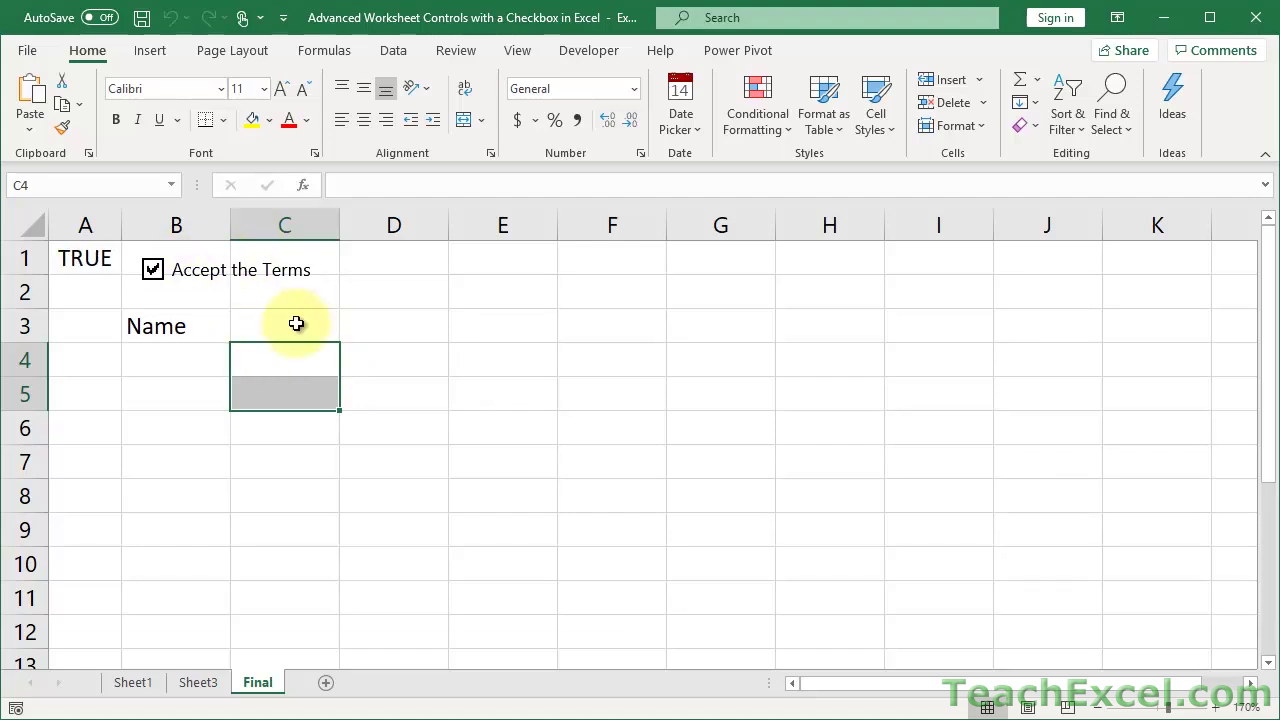
pyautogui.click(203, 282)
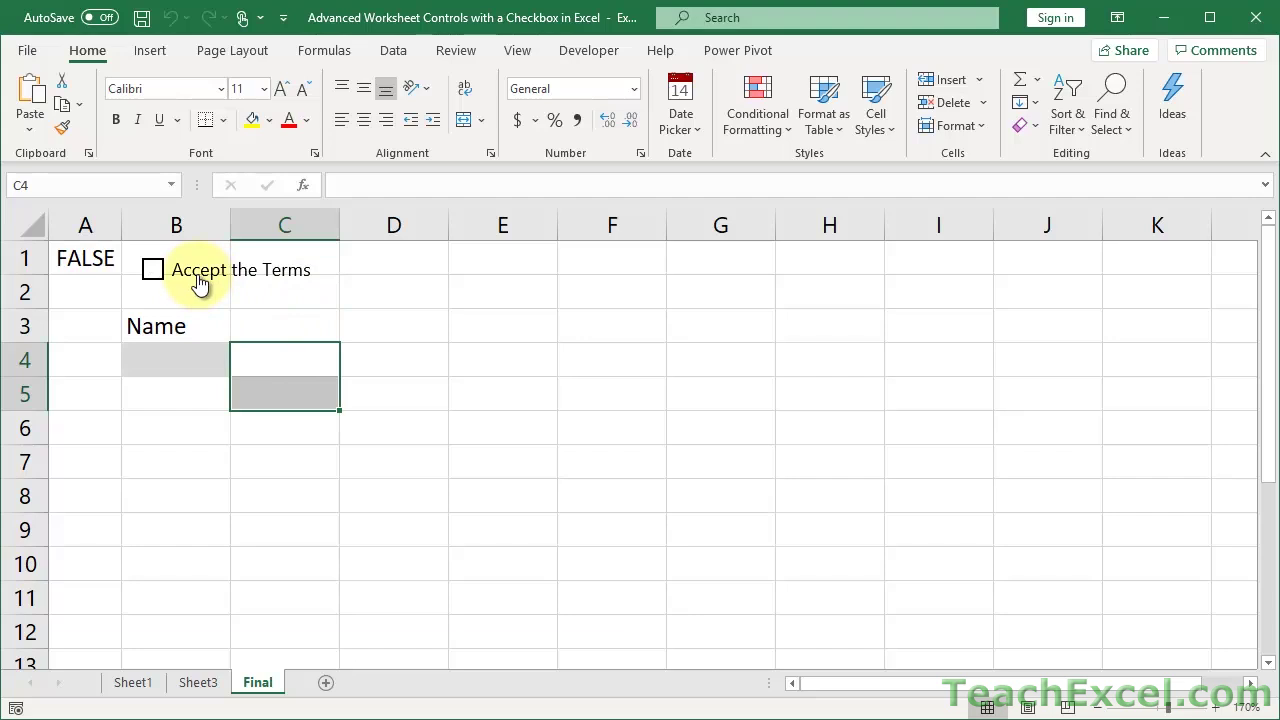
# Step: Nudge the Accept the Terms checkbox up and left, and verify its cell link is $A$1
pyautogui.rightClick(200, 284)
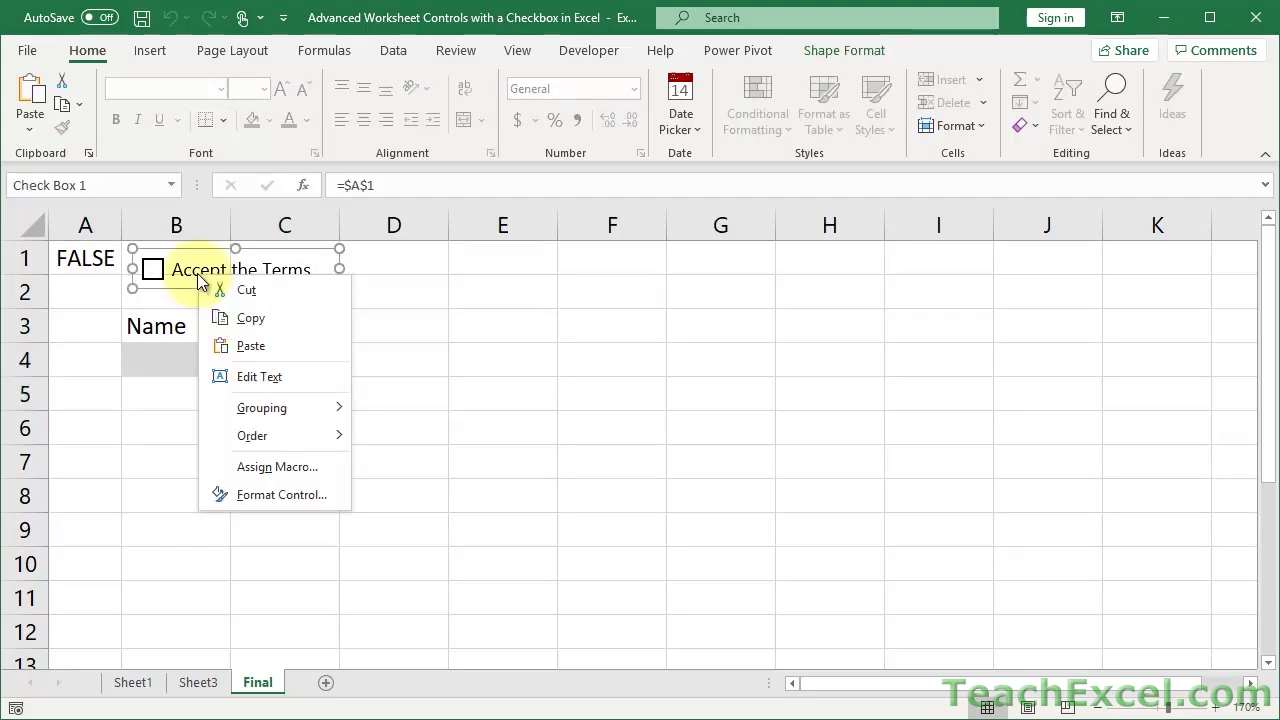
pyautogui.click(194, 262)
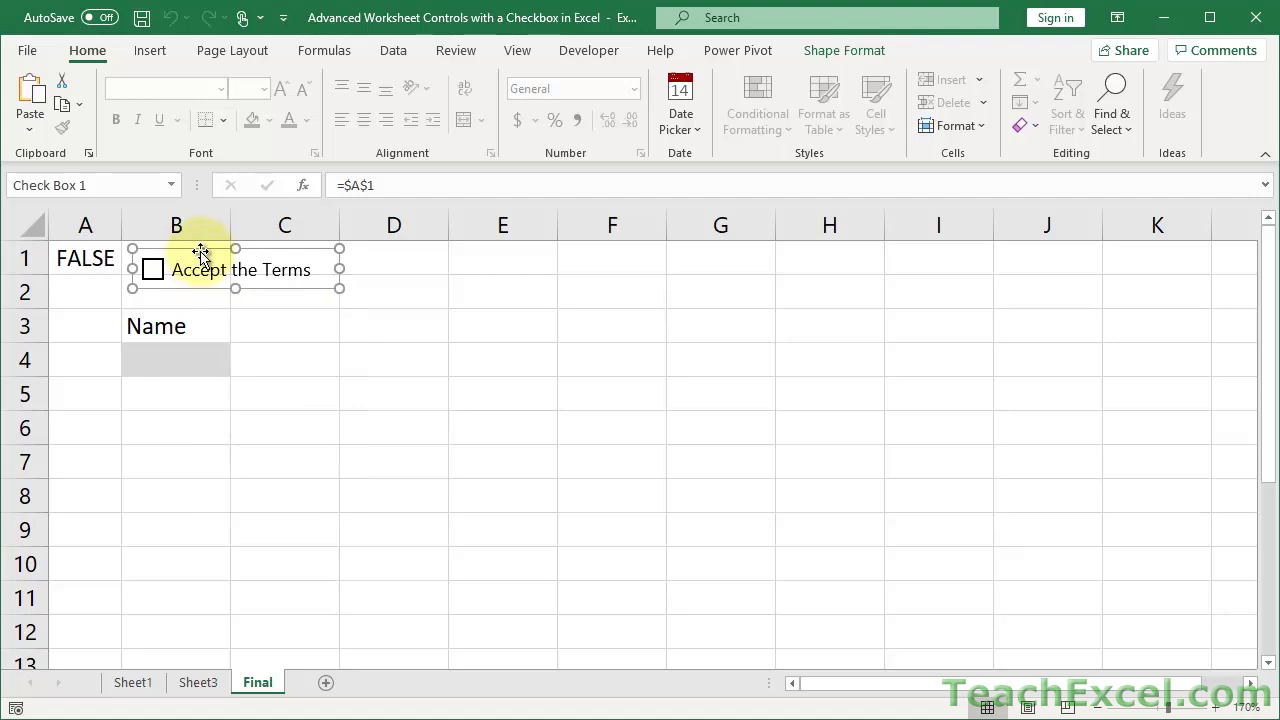
pyautogui.moveTo(200, 249)
pyautogui.mouseDown()
pyautogui.moveTo(306, 298)
pyautogui.moveTo(339, 346)
pyautogui.moveTo(187, 249)
pyautogui.mouseUp()
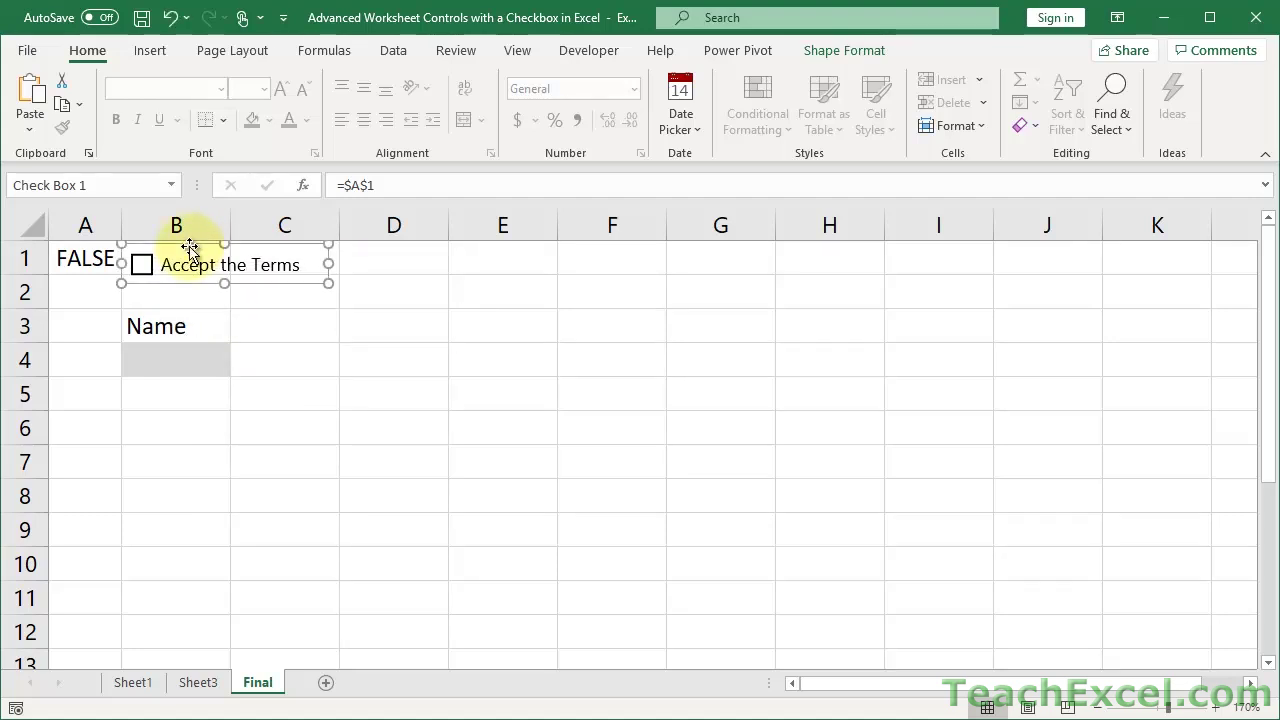
pyautogui.rightClick(249, 262)
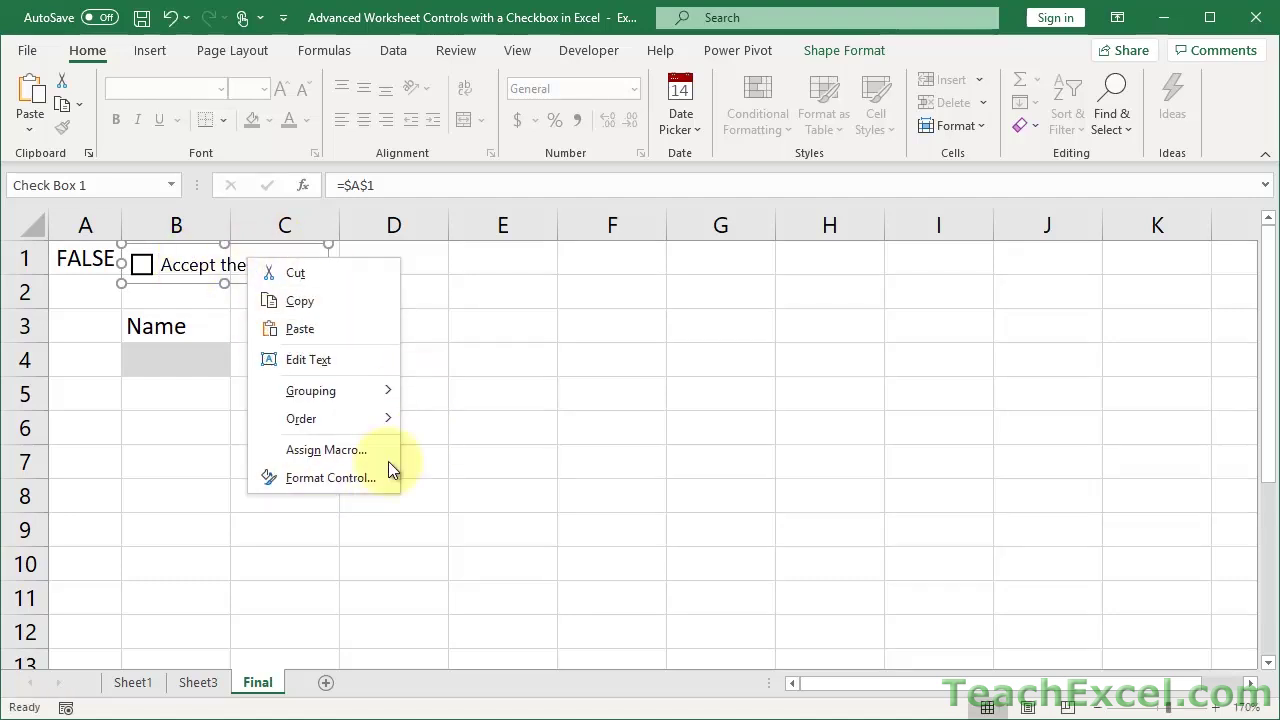
pyautogui.click(331, 479)
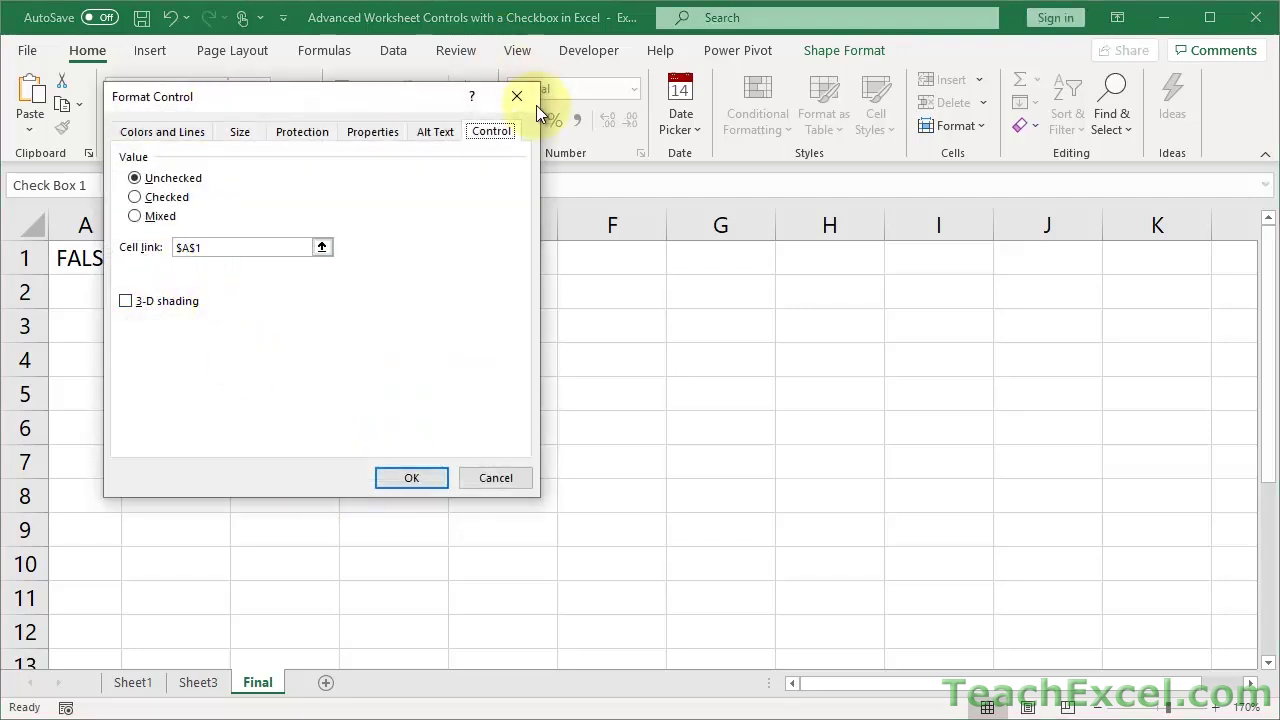
pyautogui.click(493, 481)
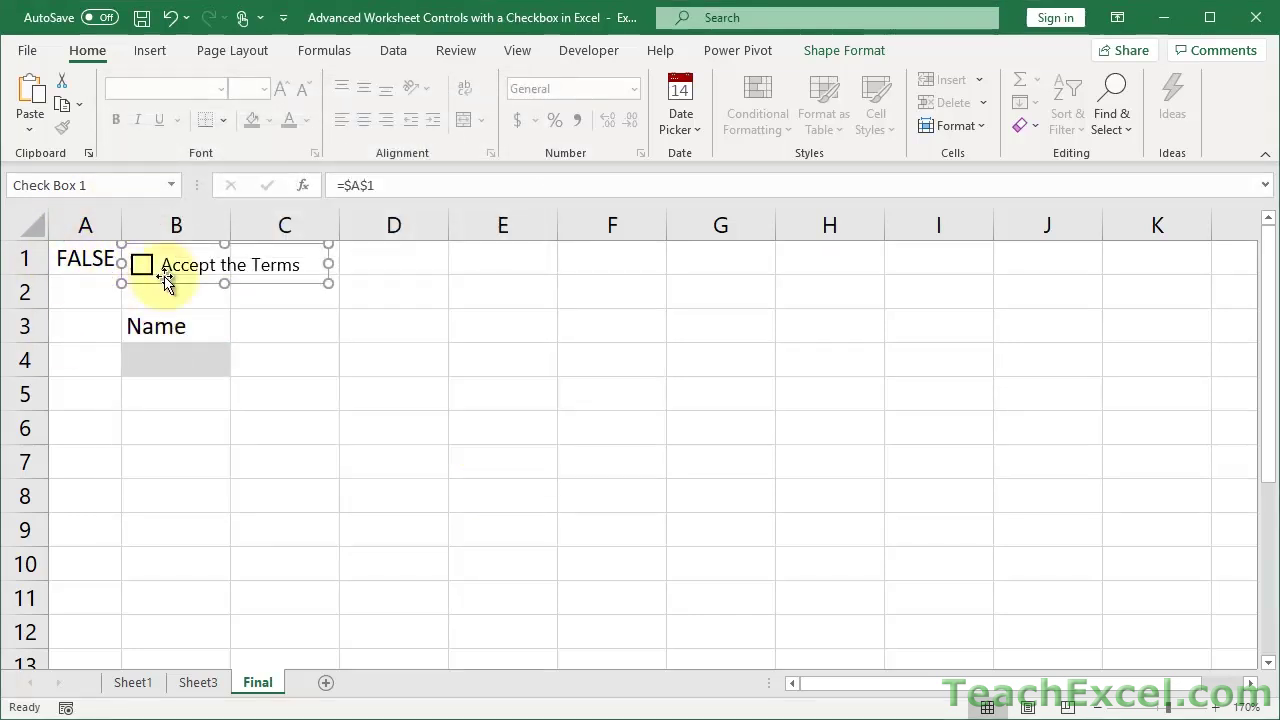
# Step: Make A1's font white and narrow column A to a thin strip
pyautogui.click(87, 256)
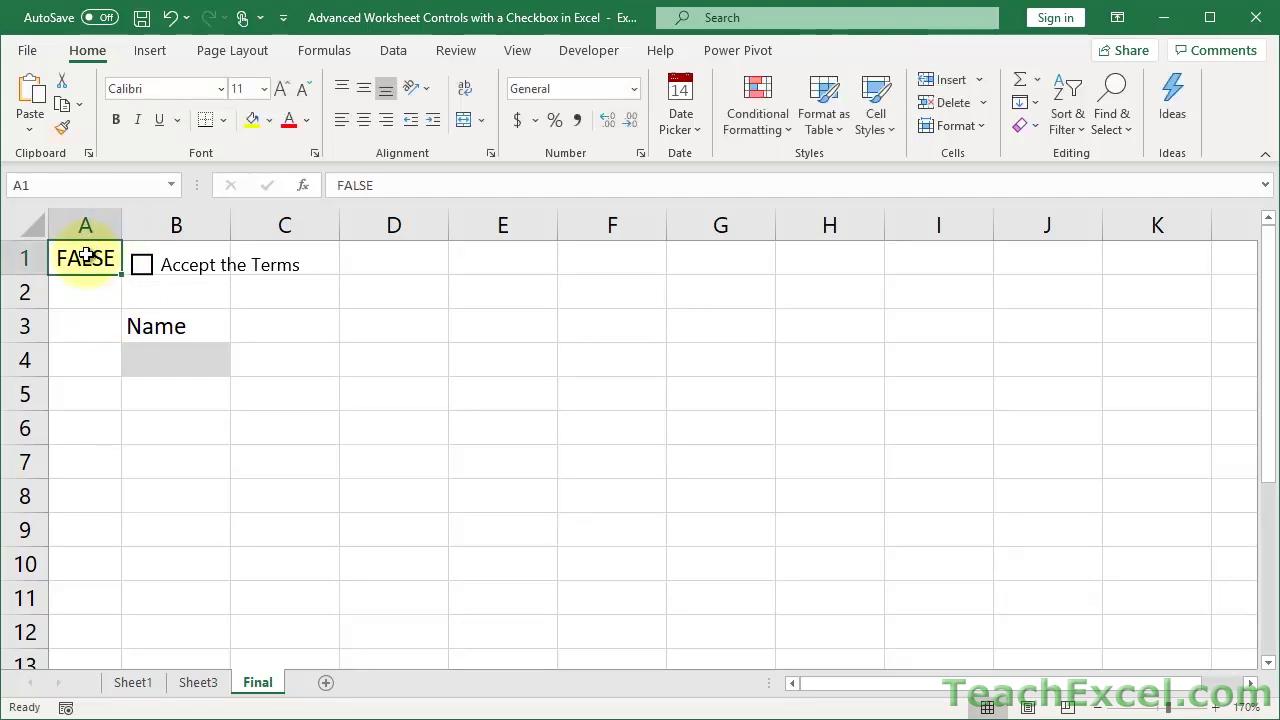
pyautogui.click(308, 120)
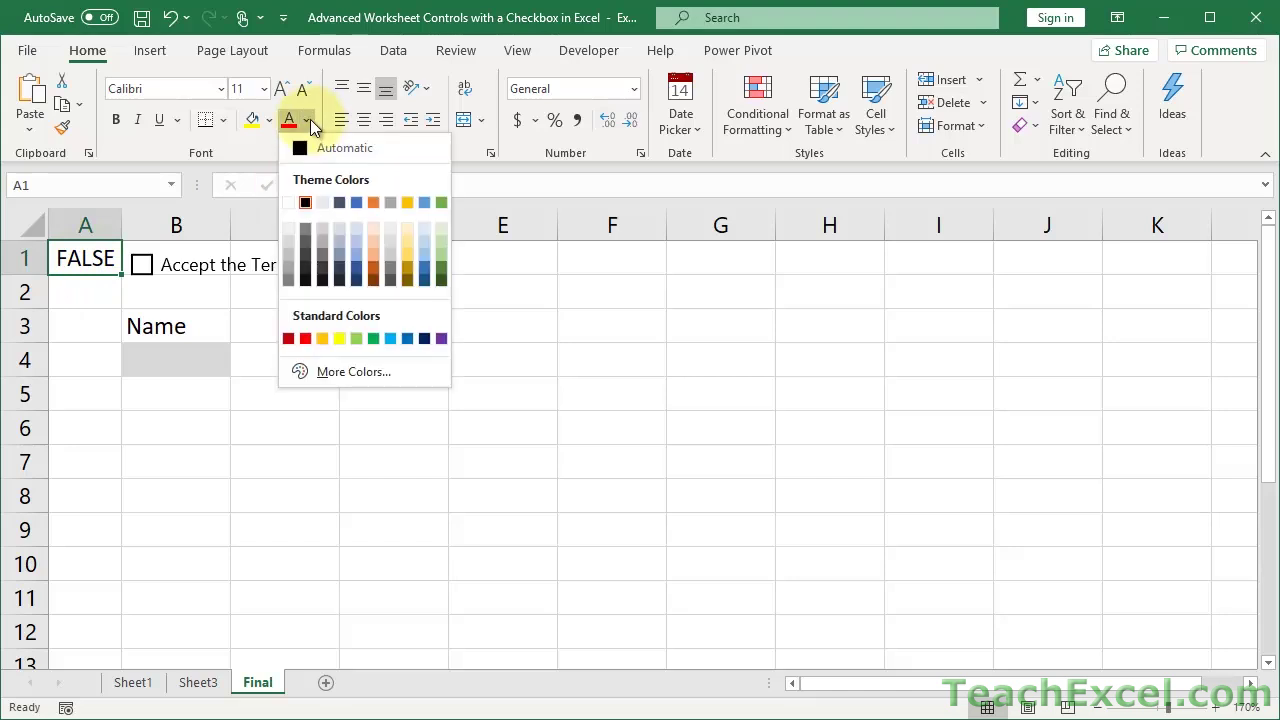
pyautogui.click(289, 202)
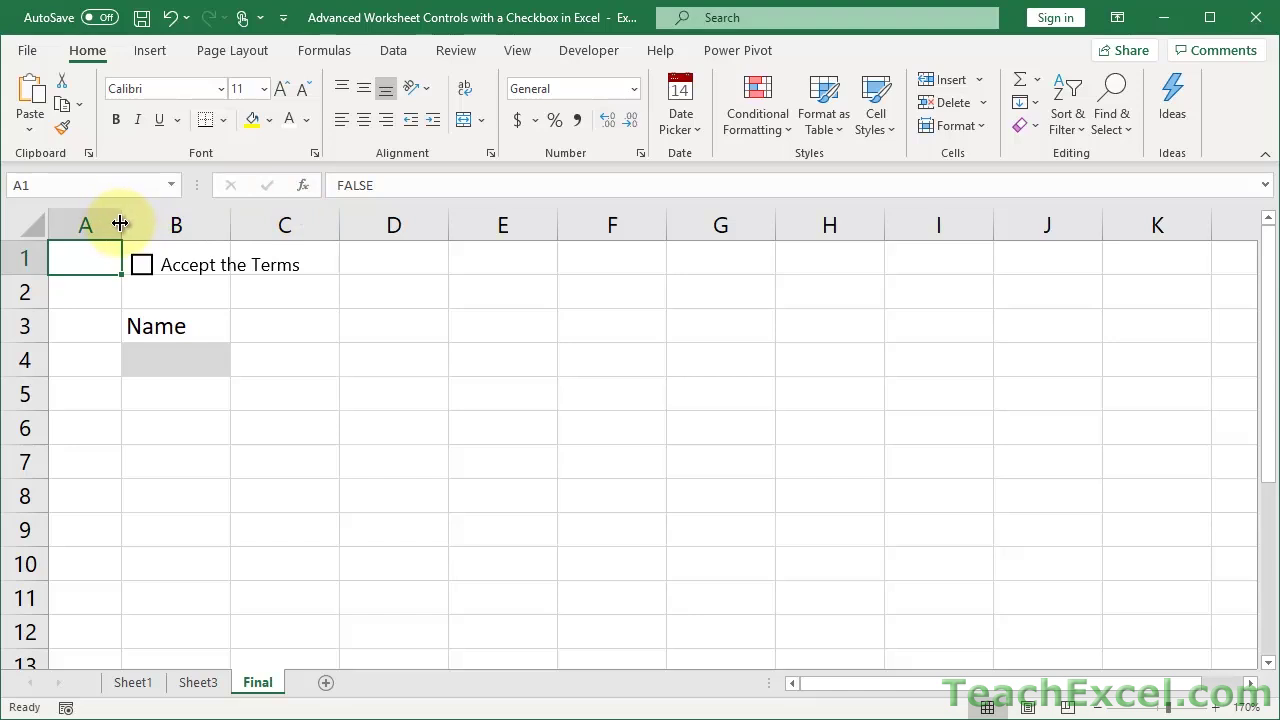
pyautogui.moveTo(122, 224); pyautogui.dragTo(88, 228)
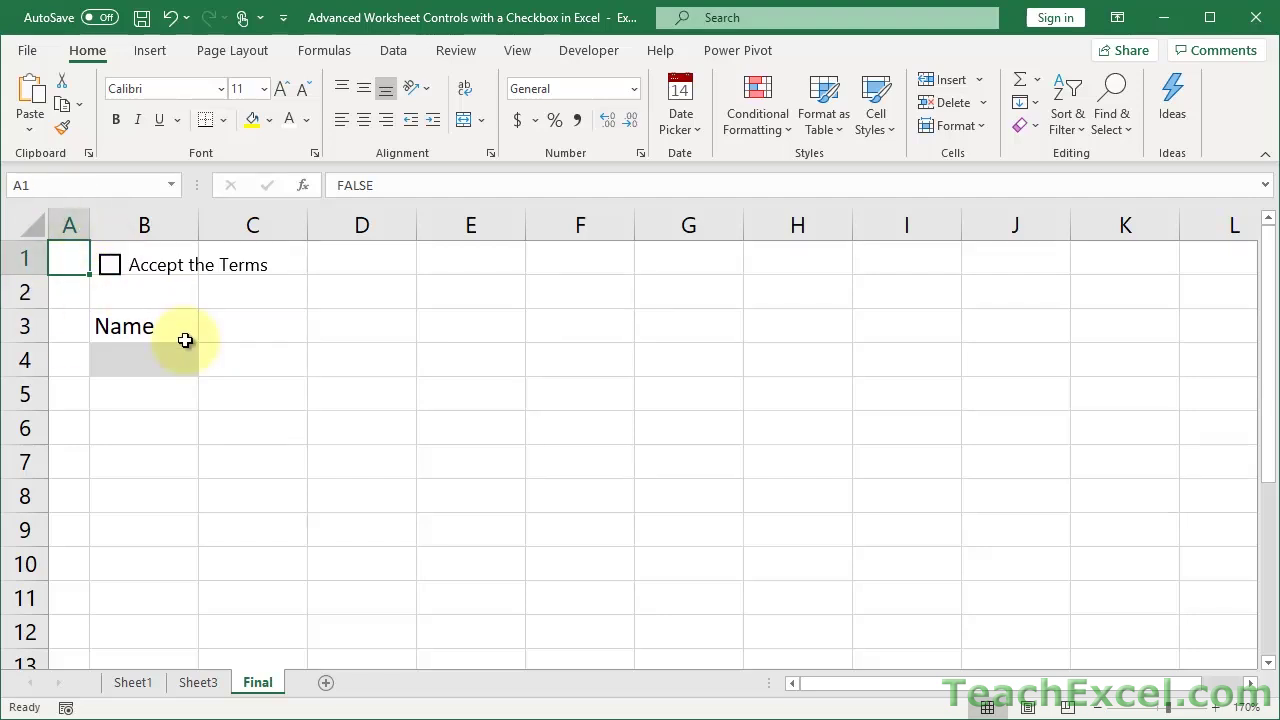
# Step: Browse the View, Data and Review tabs
pyautogui.click(522, 51)
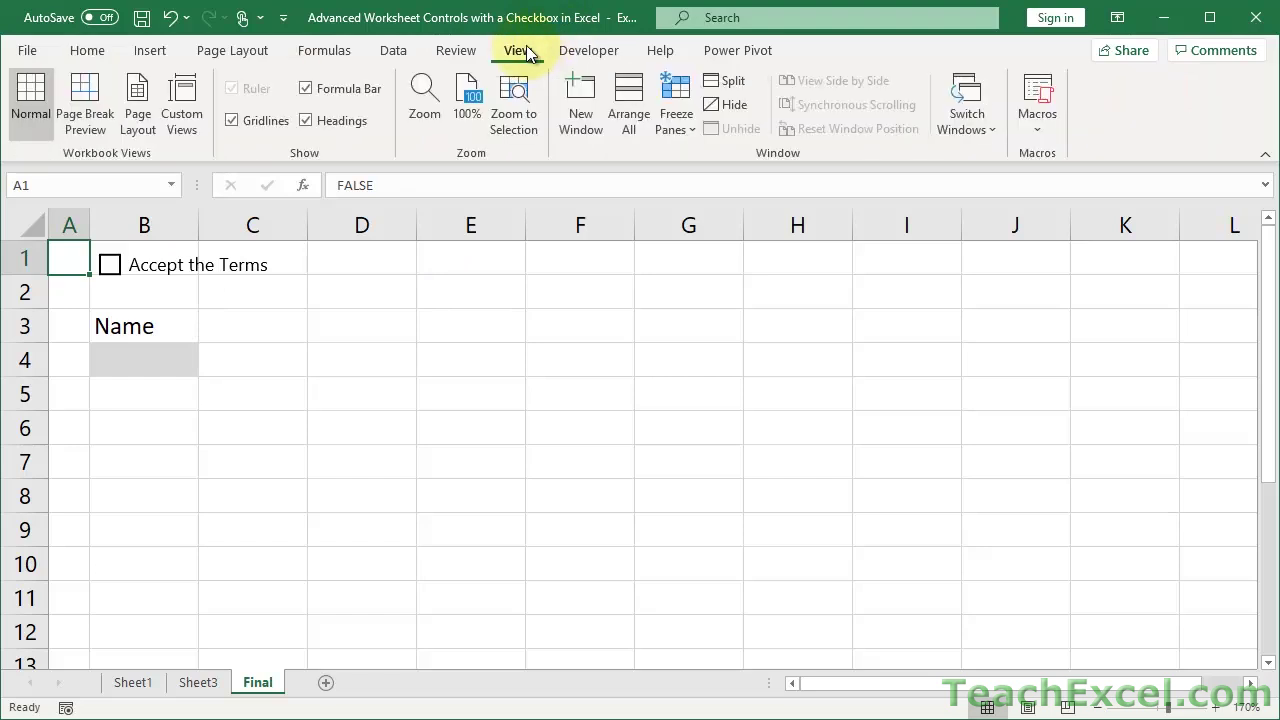
pyautogui.click(397, 53)
pyautogui.click(458, 55)
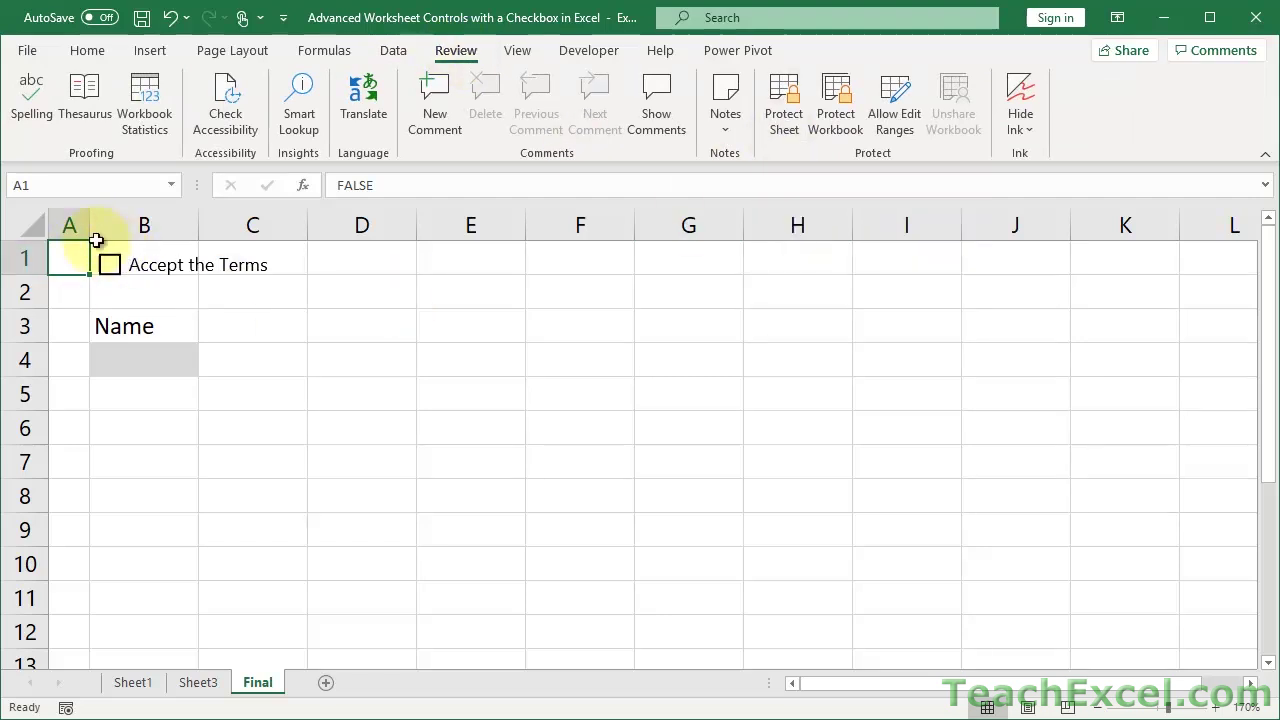
# Step: Open B4's Format Cells Protection settings and cancel without changes
pyautogui.rightClick(149, 354)
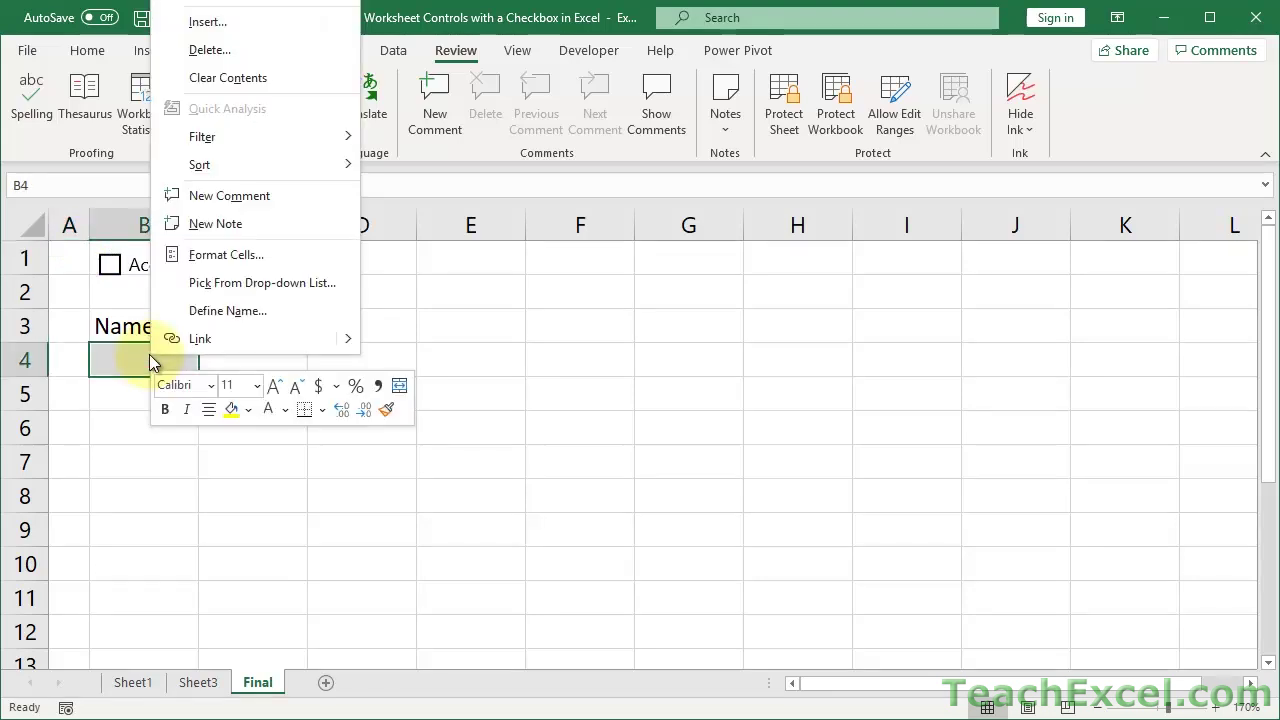
pyautogui.click(212, 266)
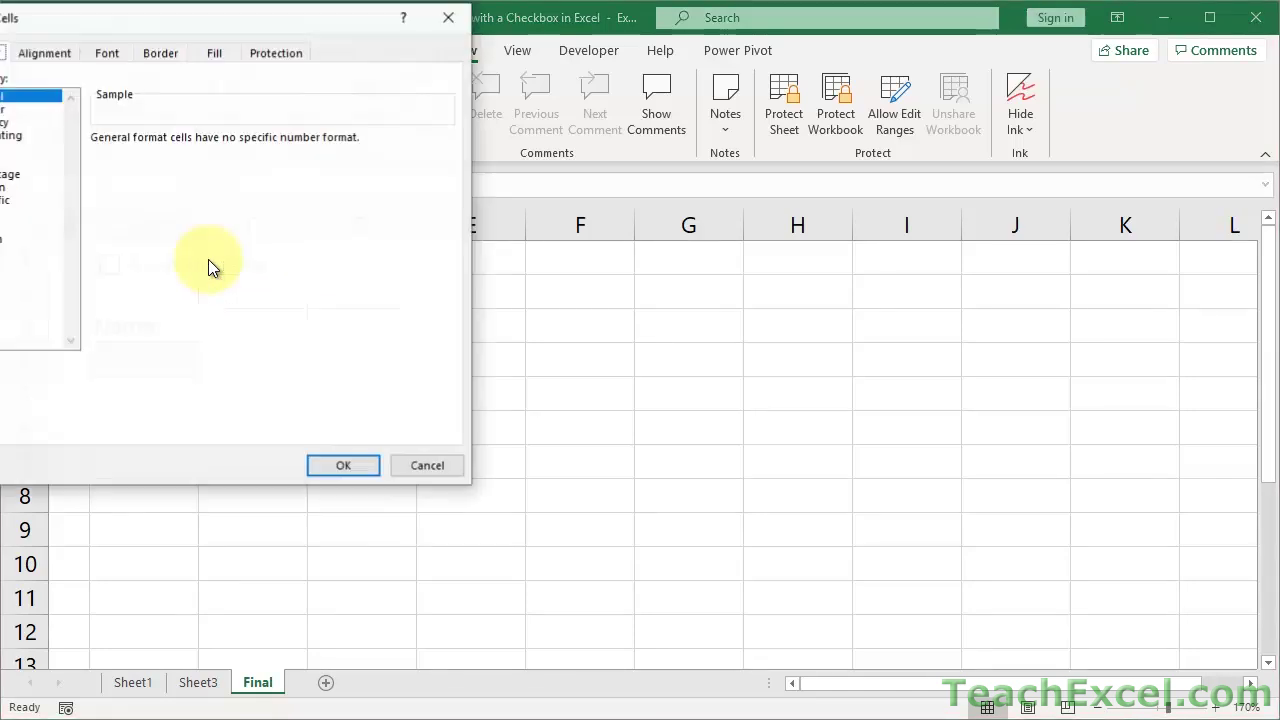
pyautogui.click(264, 54)
pyautogui.moveTo(223, 23); pyautogui.dragTo(398, 92)
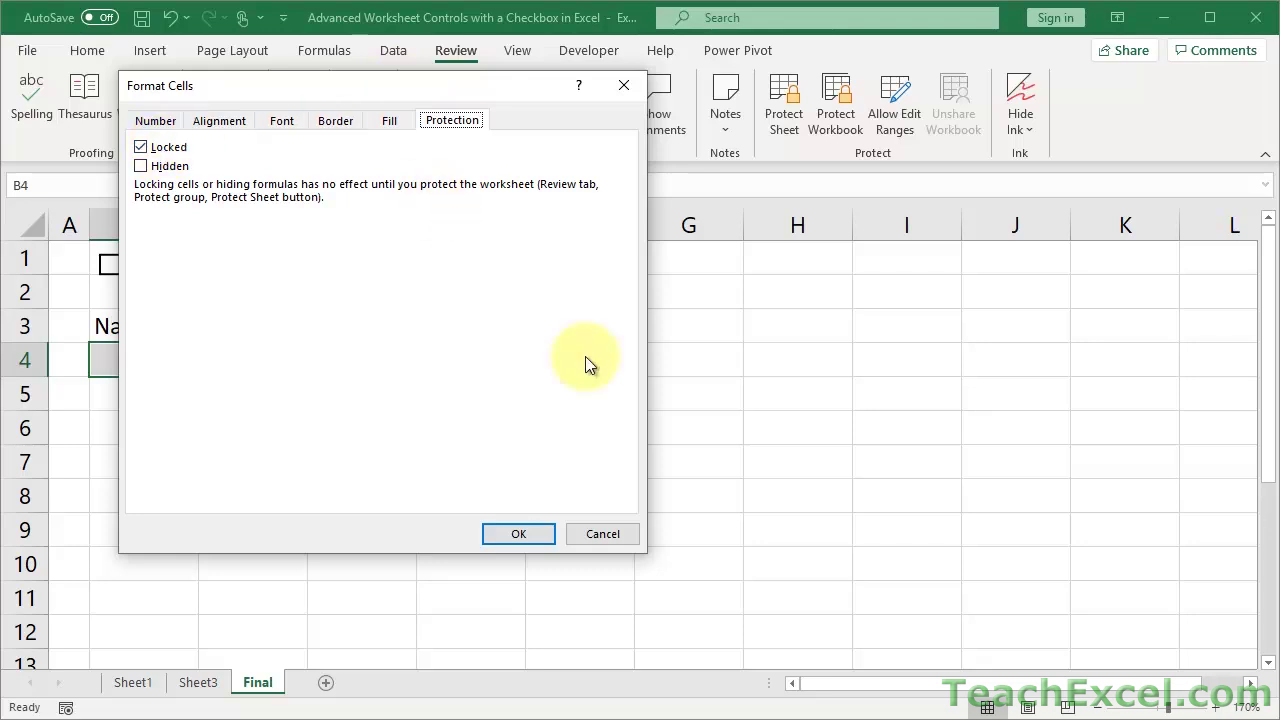
pyautogui.click(600, 534)
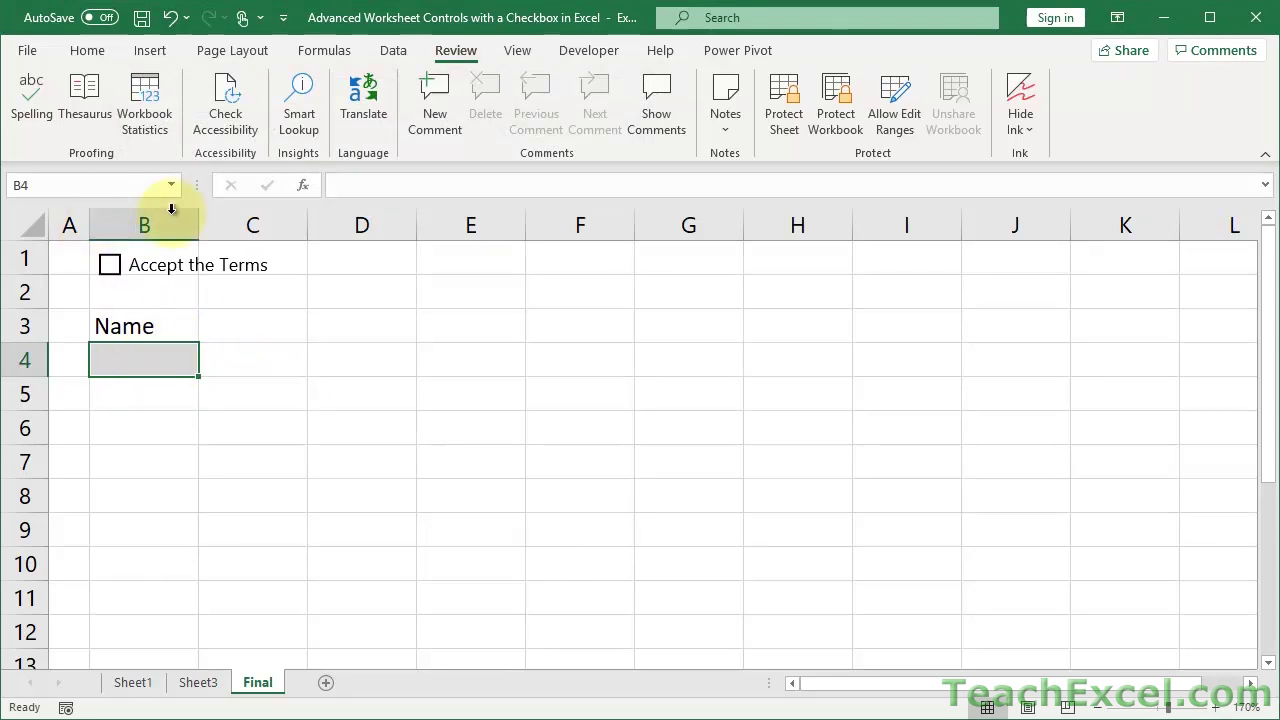
# Step: Give B4 an outside border and narrow column A
pyautogui.click(87, 50)
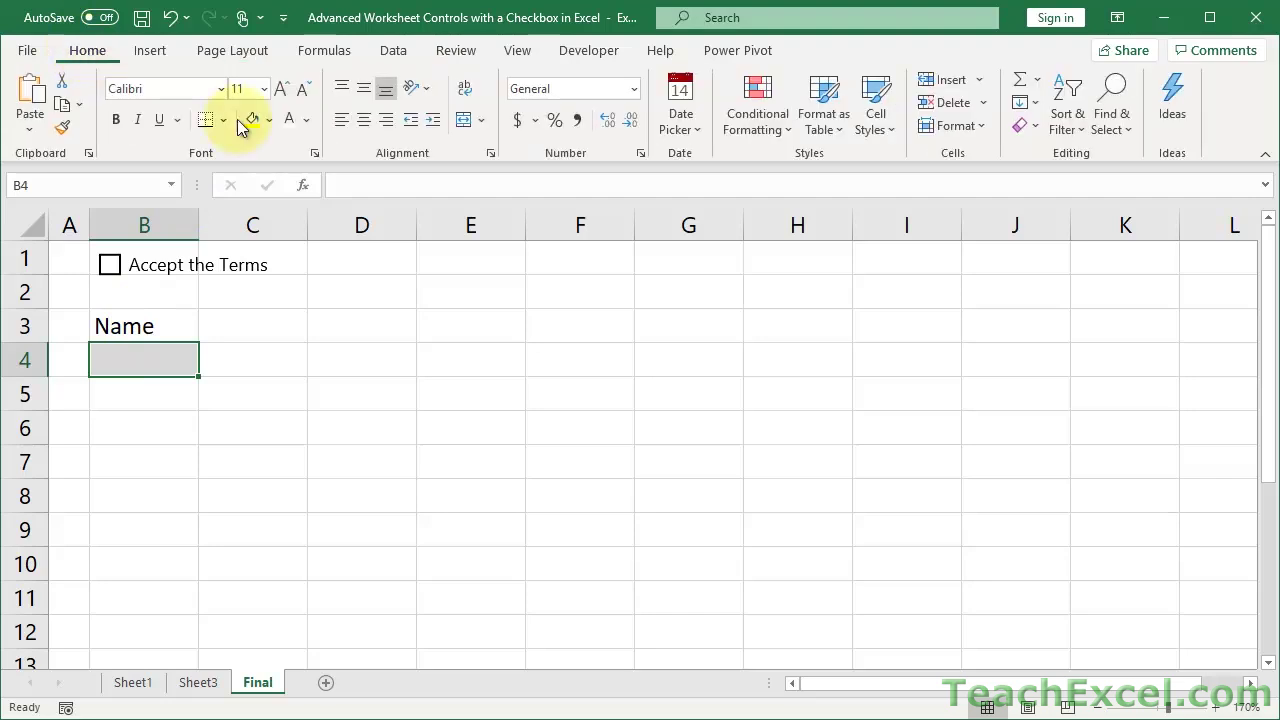
pyautogui.click(226, 120)
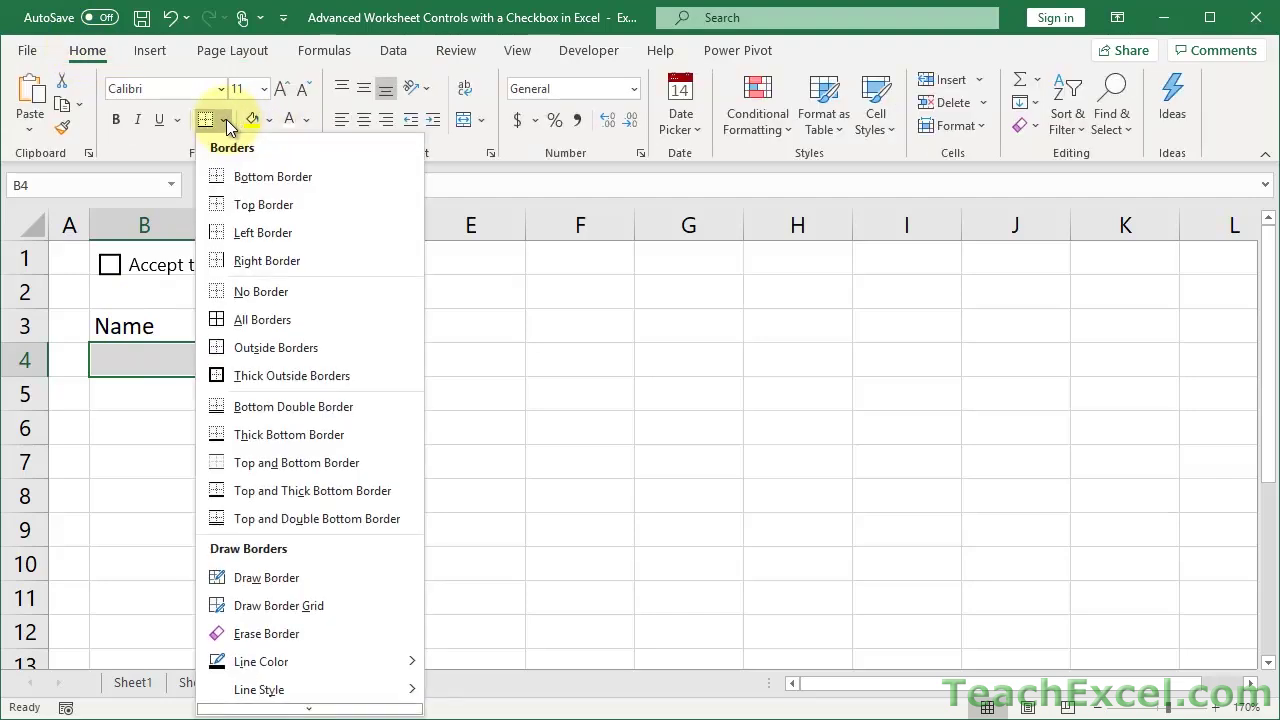
pyautogui.click(287, 355)
pyautogui.moveTo(88, 217); pyautogui.dragTo(75, 219)
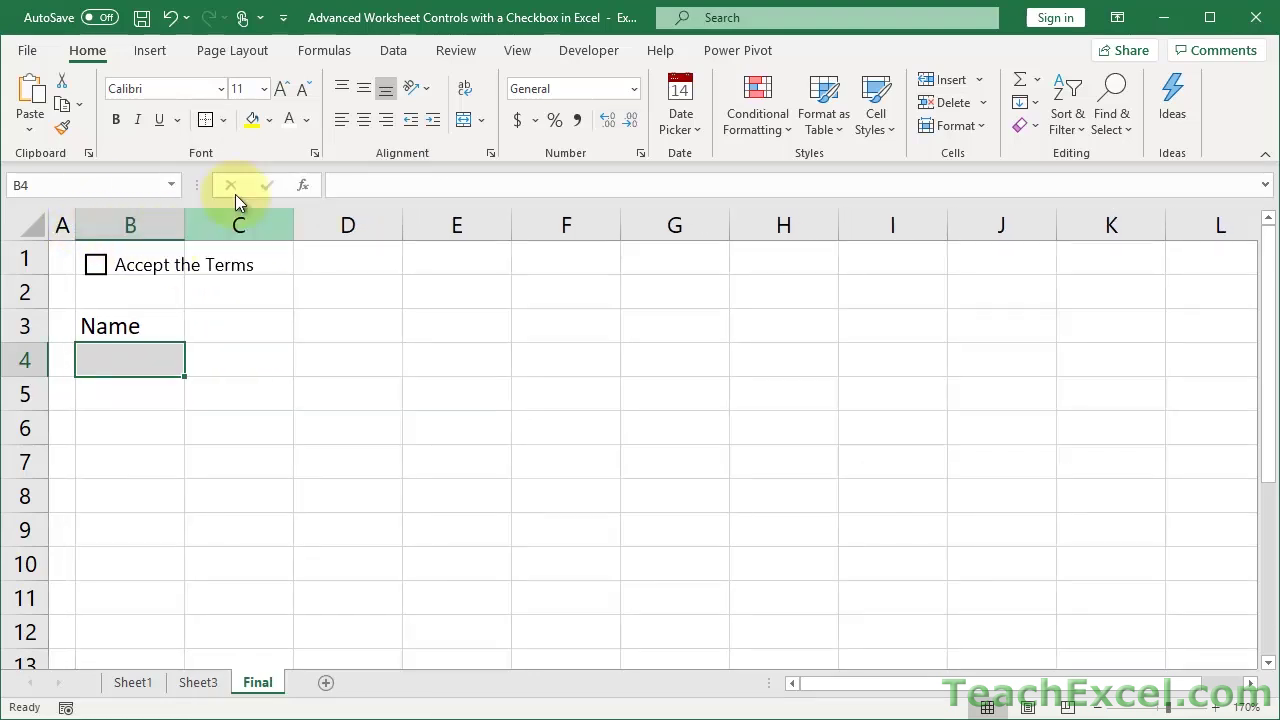
# Step: Hide the gridlines, widen column B and shorten row 2 to height 9.00
pyautogui.click(525, 58)
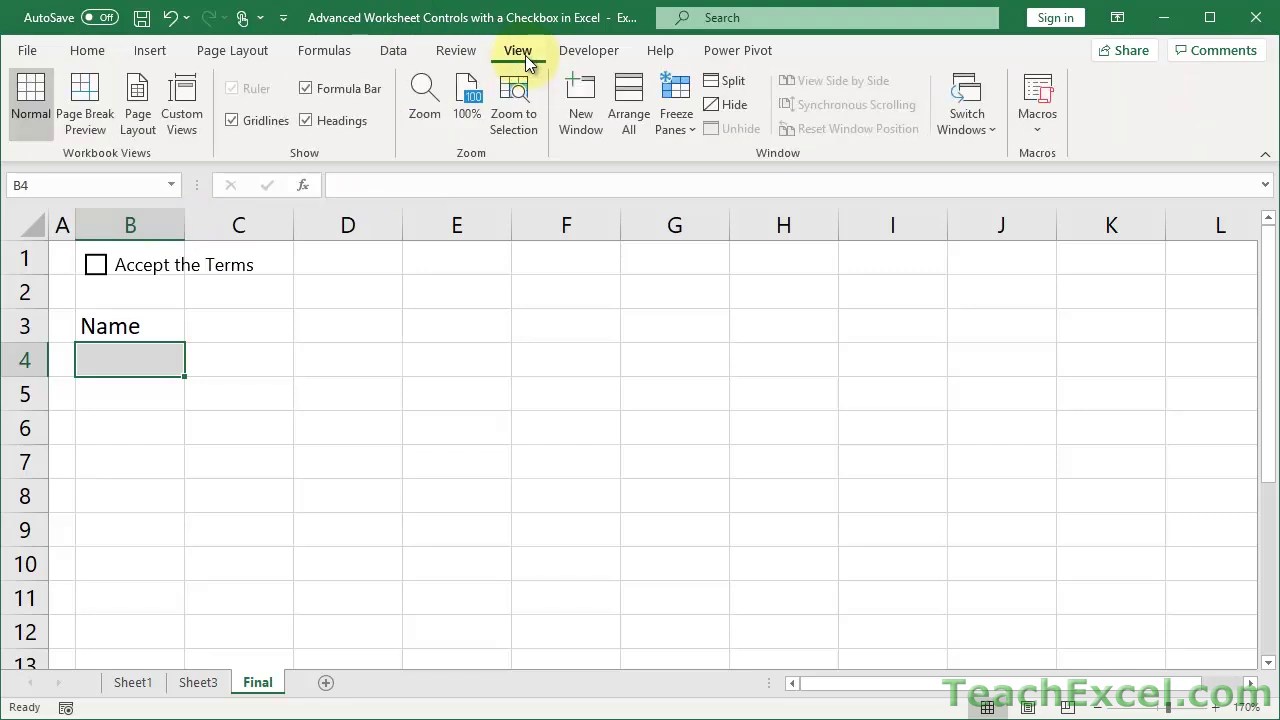
pyautogui.click(232, 121)
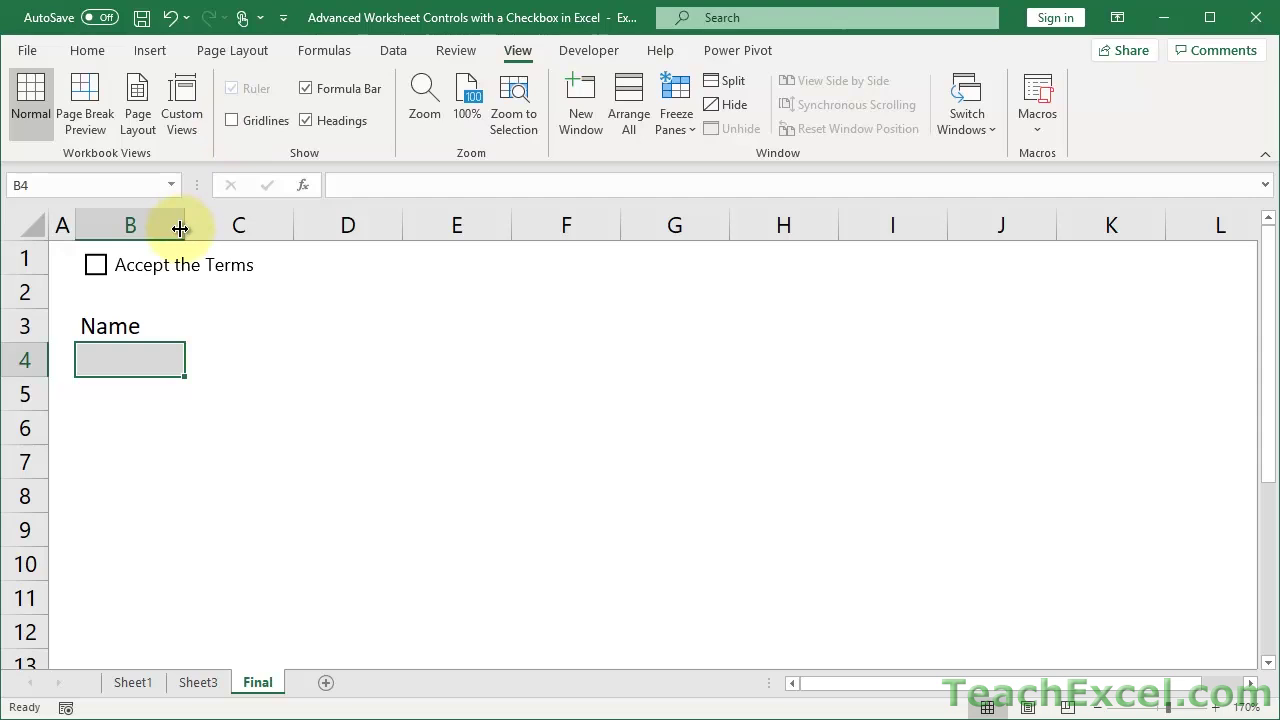
pyautogui.moveTo(183, 222); pyautogui.dragTo(263, 217)
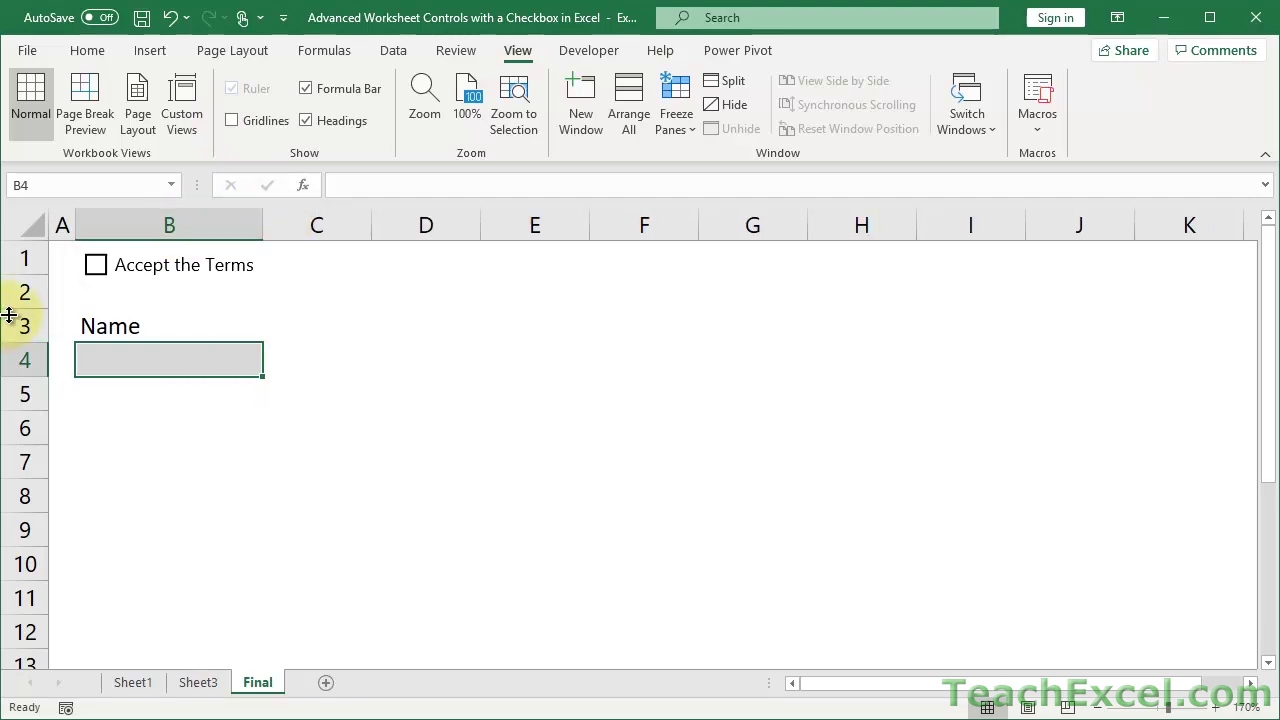
pyautogui.moveTo(13, 309); pyautogui.dragTo(13, 296)
# Step: Check B4's border and toggle Accept the Terms to test its grey shading
pyautogui.click(318, 356)
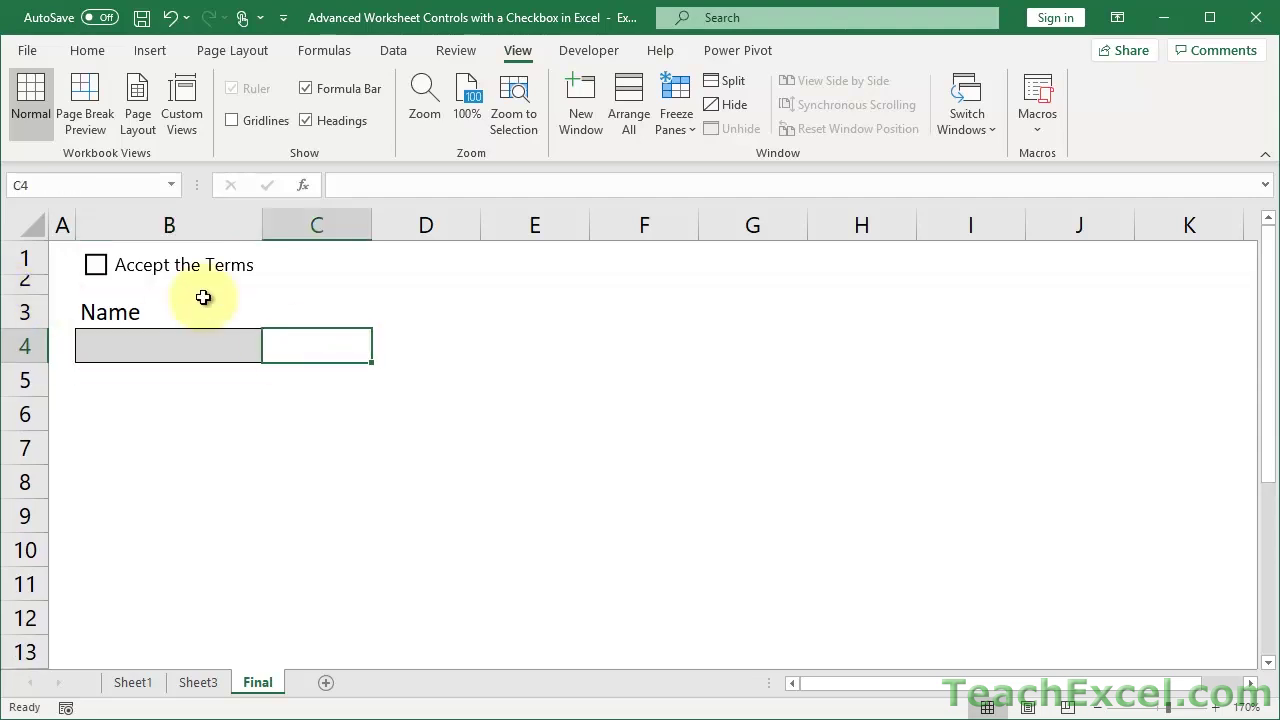
pyautogui.click(100, 354)
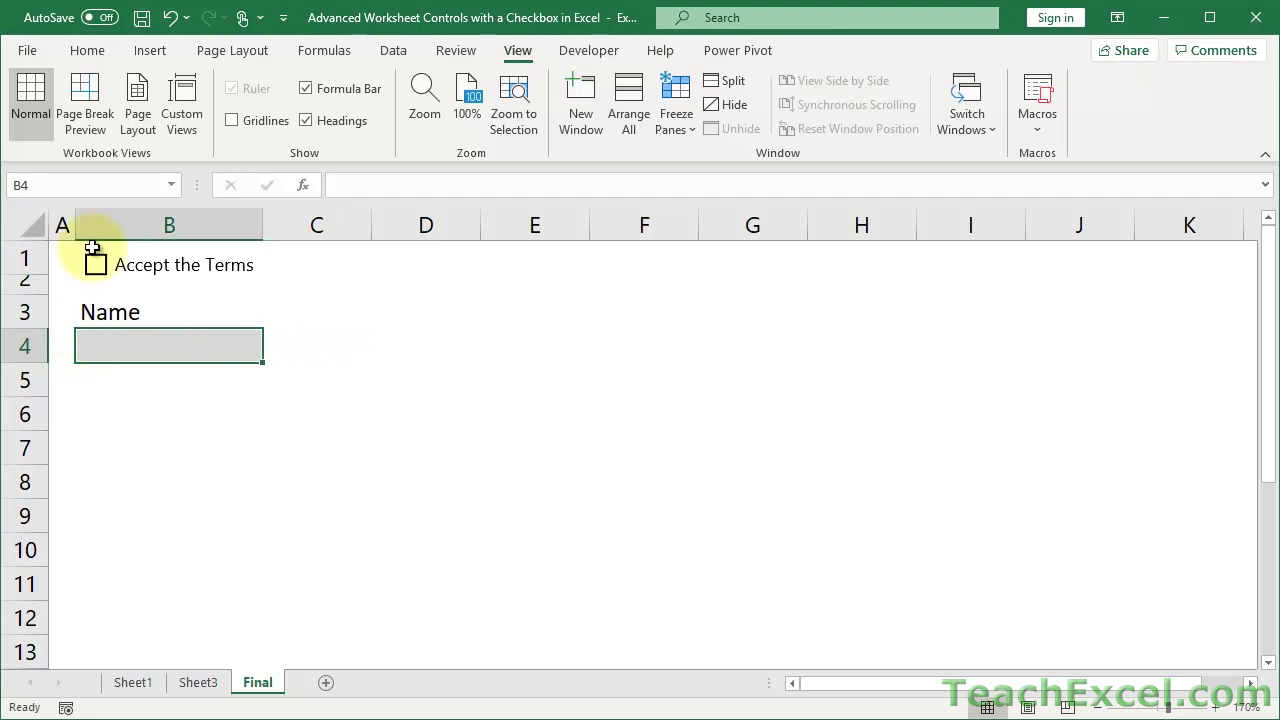
pyautogui.click(95, 266)
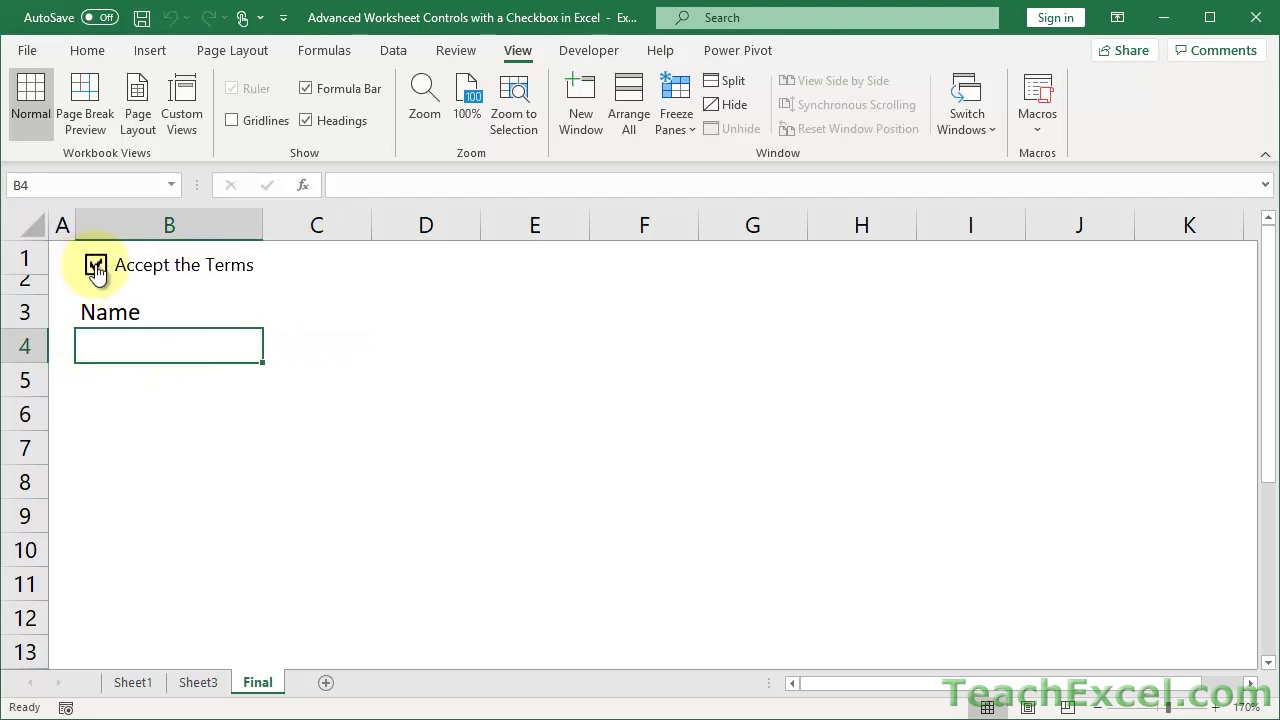
pyautogui.click(95, 266)
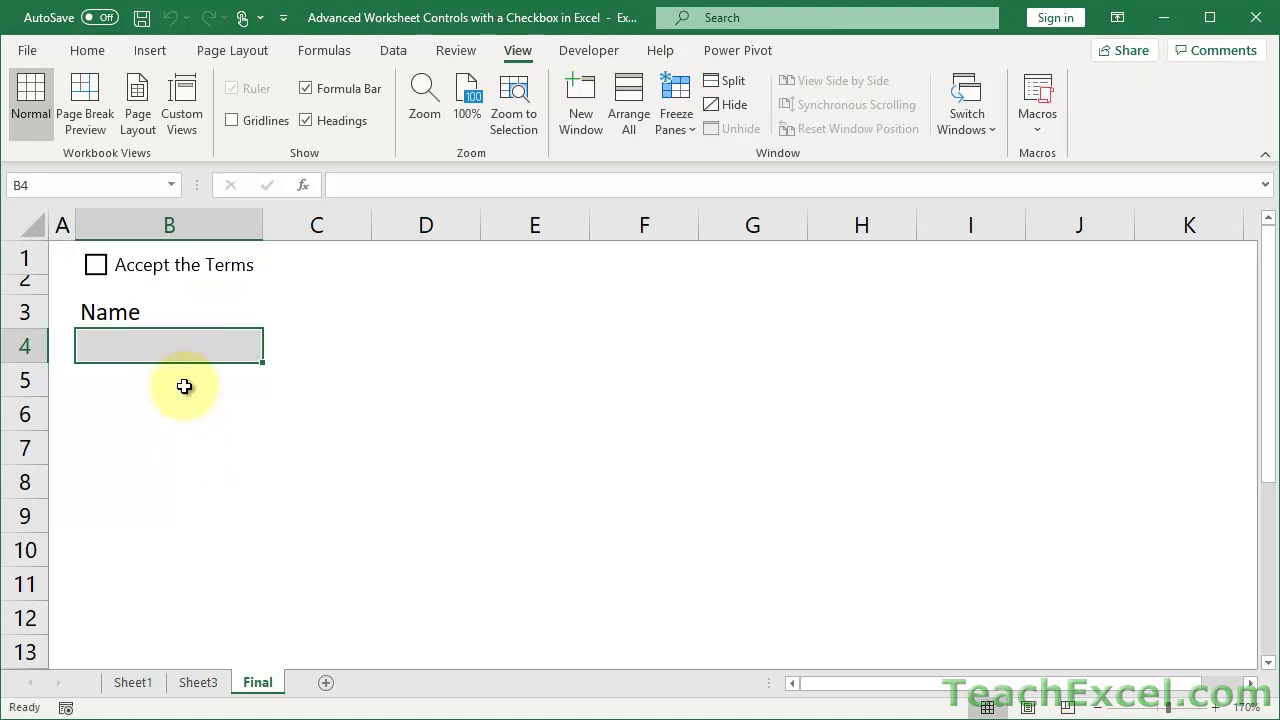
# Step: Set B4's validation error alert title to 'Accept Terms' with message 'You must accept the Terms to complete this form.'
pyautogui.hotkey('alt', 'd')
pyautogui.press('l')
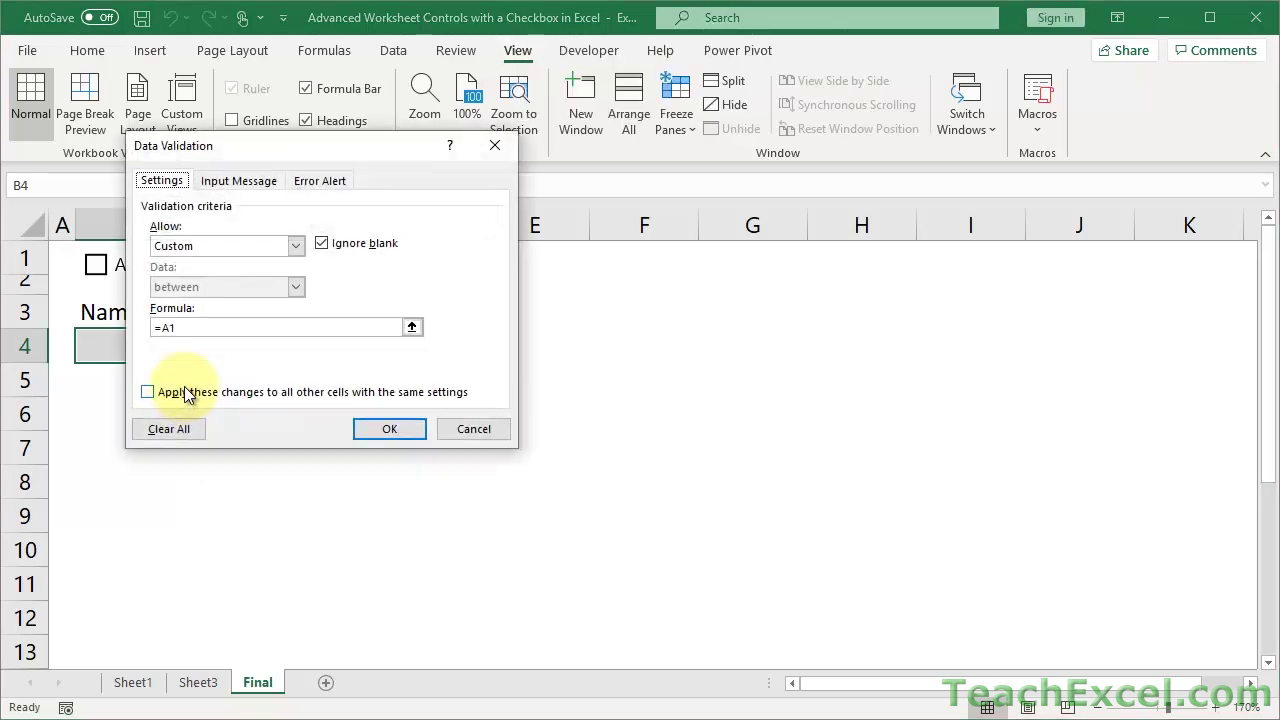
pyautogui.click(308, 190)
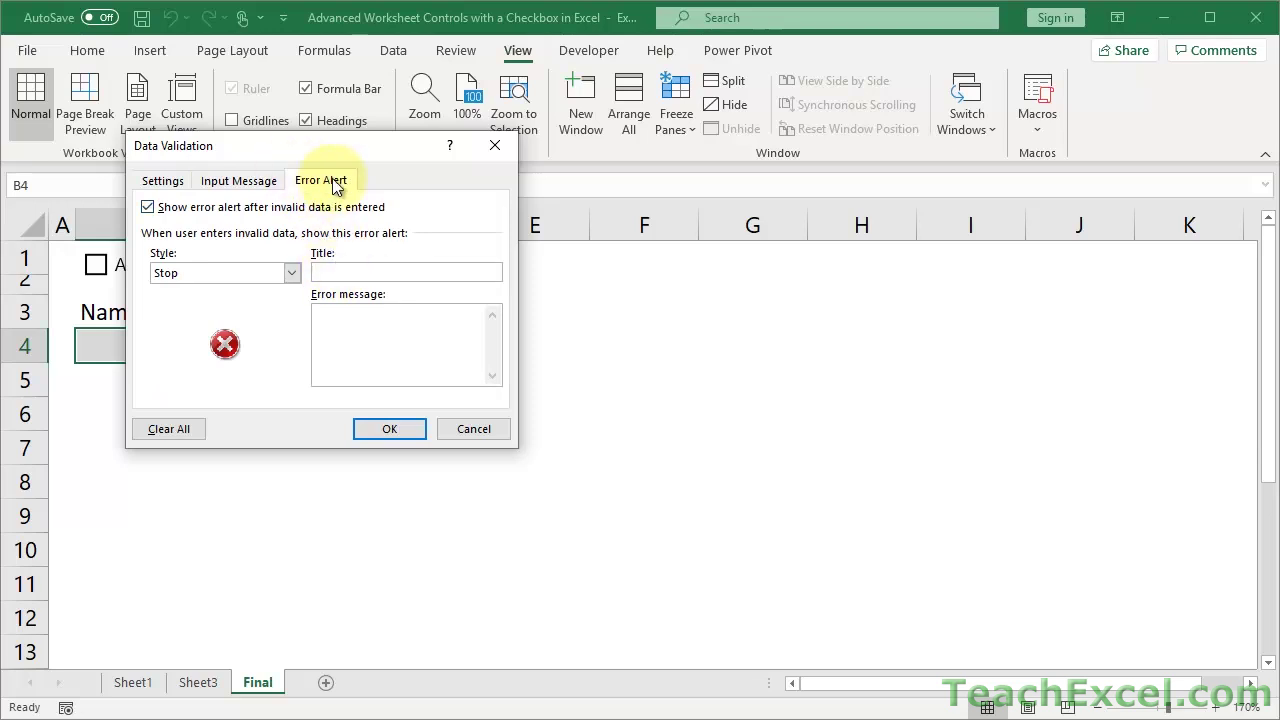
pyautogui.write('Acce')
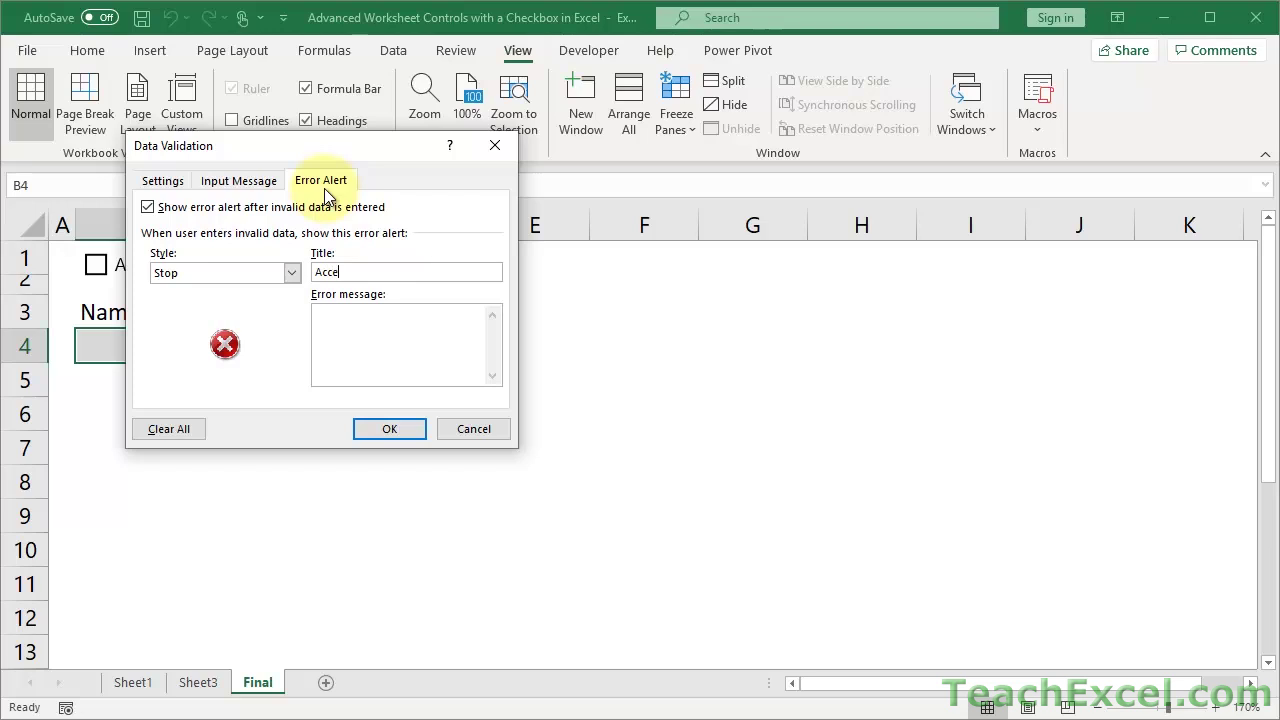
pyautogui.write('pt Terms')
pyautogui.click(379, 344)
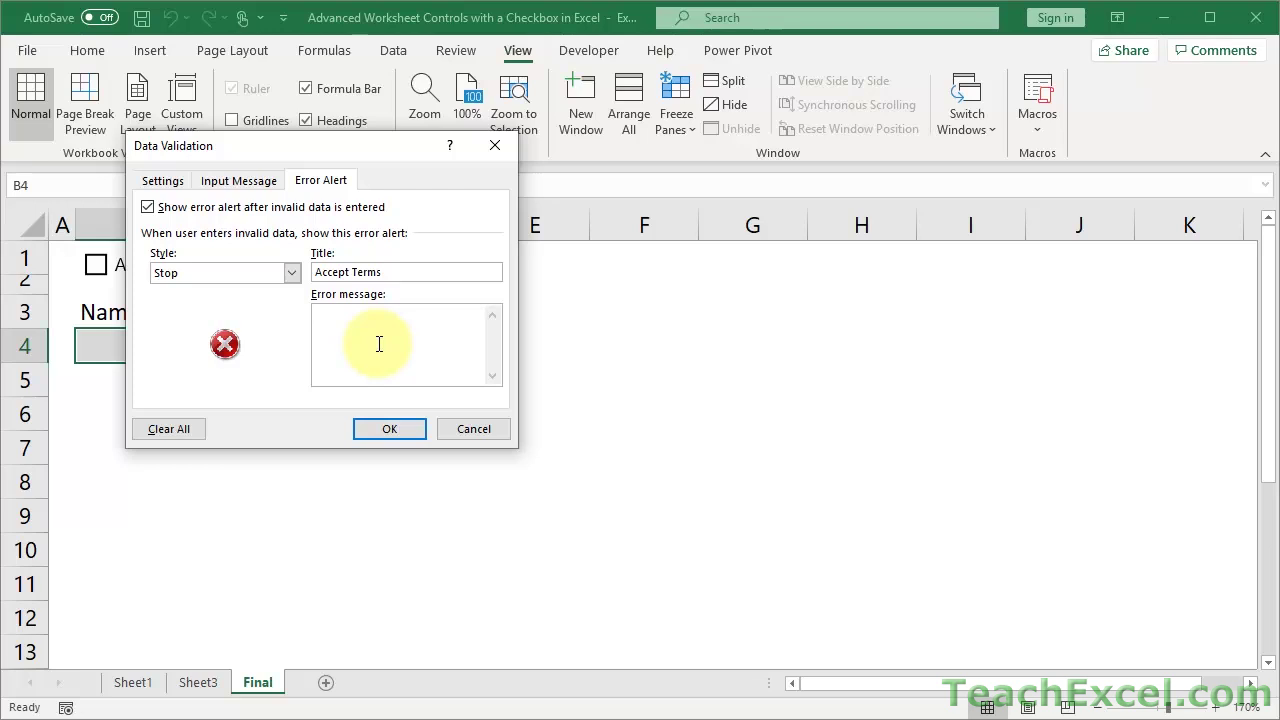
pyautogui.write('You must ac')
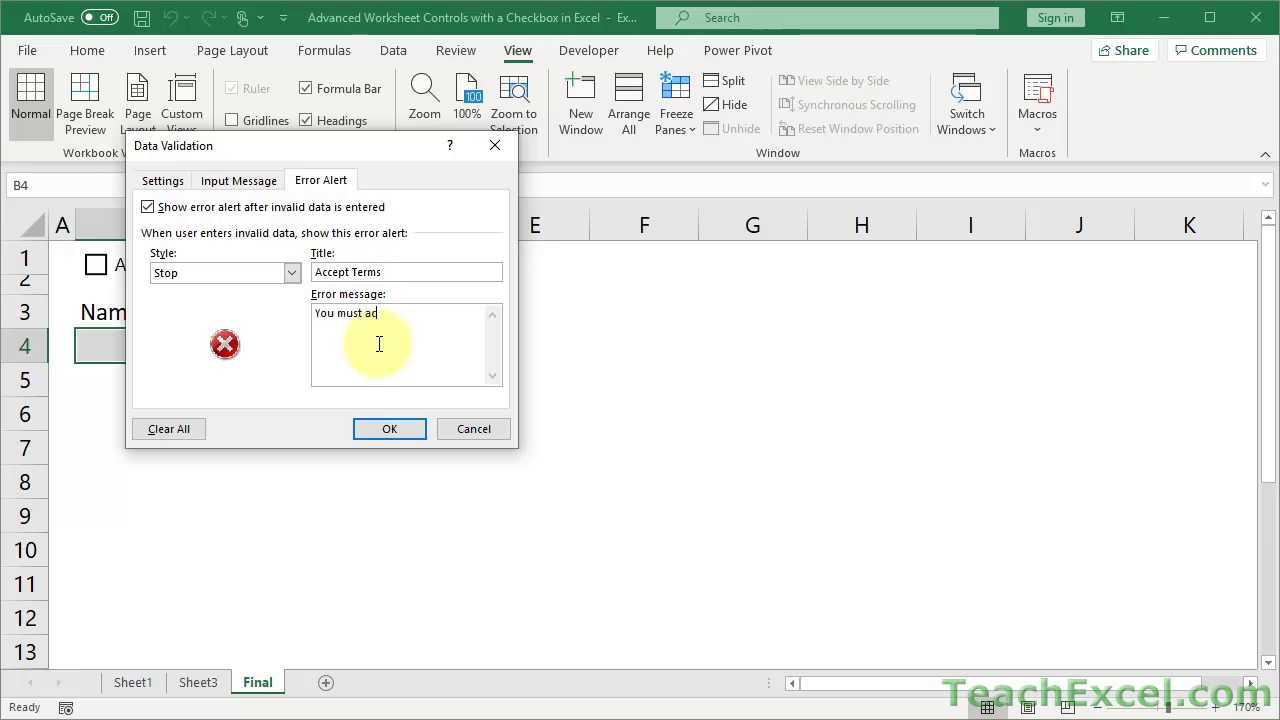
pyautogui.write('cept the Terms')
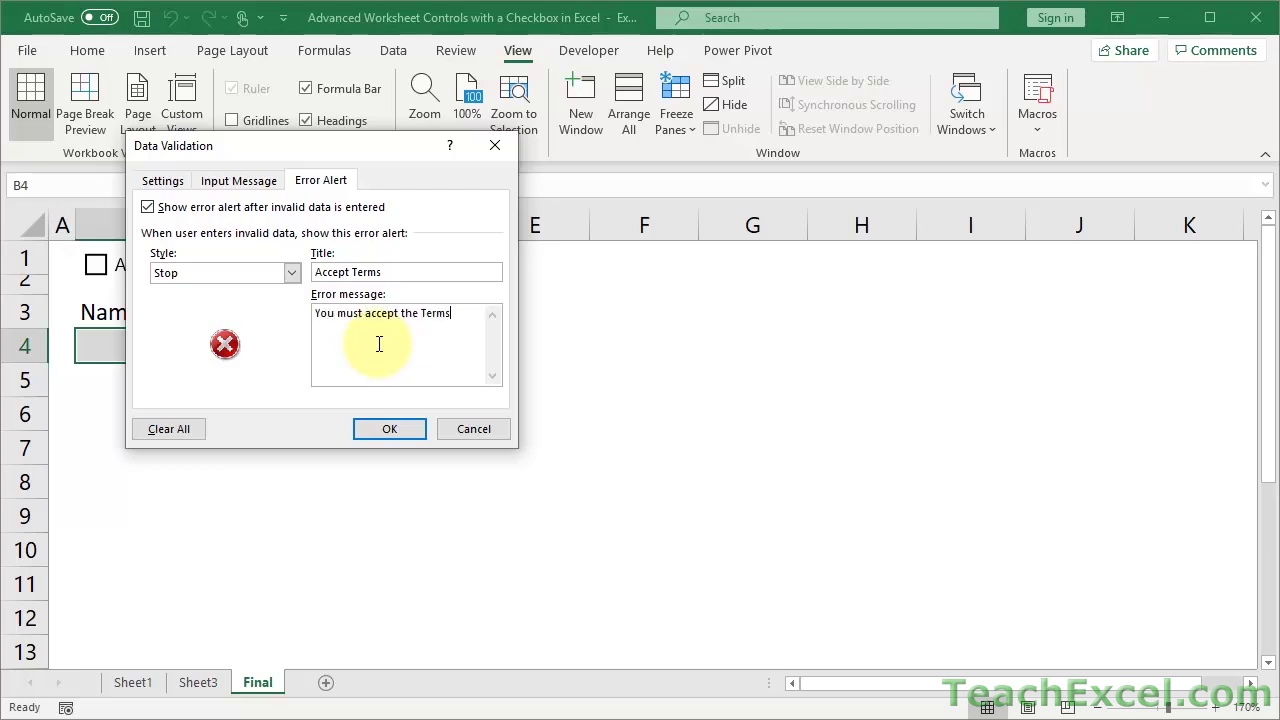
pyautogui.write(' to complete t')
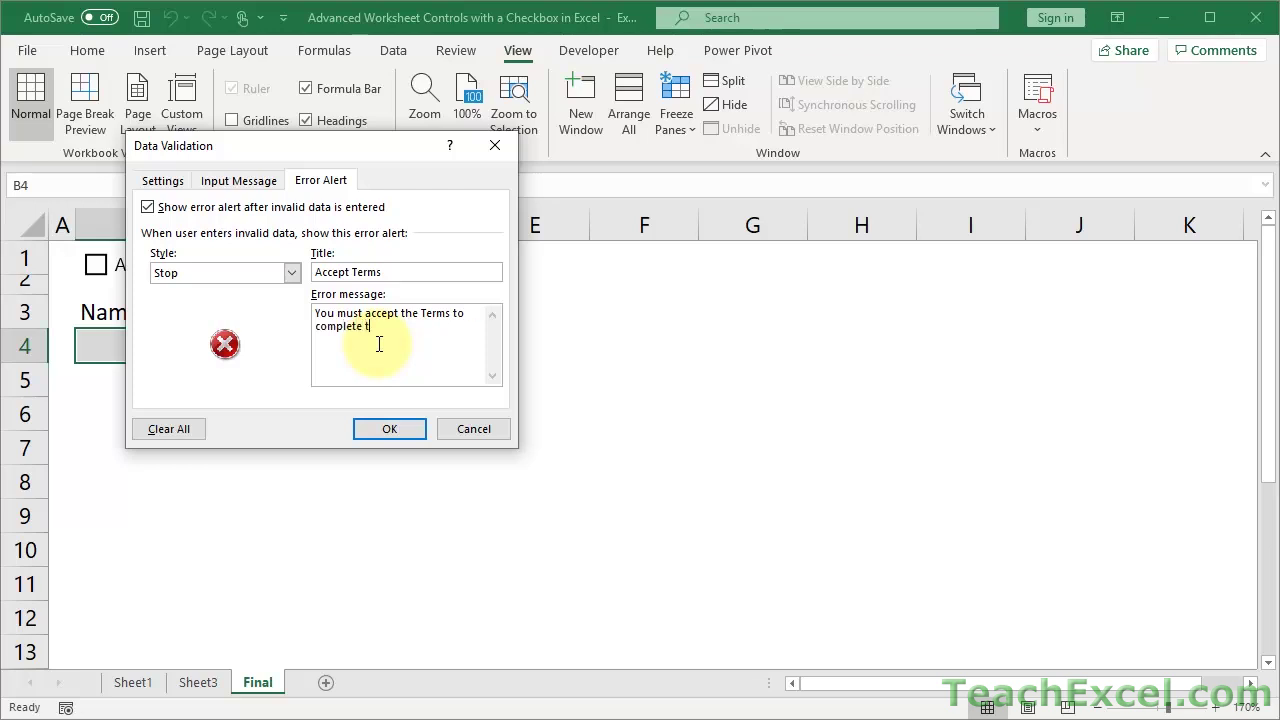
pyautogui.write('his form.')
pyautogui.click(409, 429)
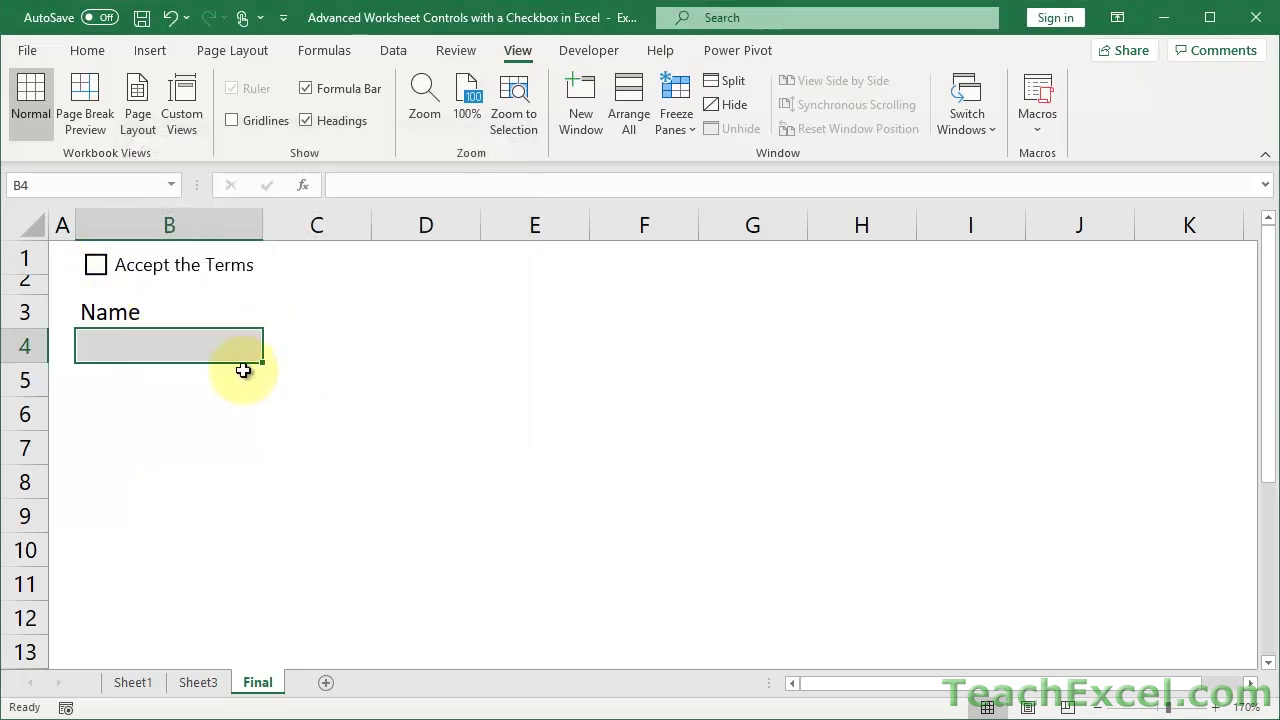
# Step: Try entering a sample name in B4 while the terms are unticked, then cancel the validation error
pyautogui.write('john doe')
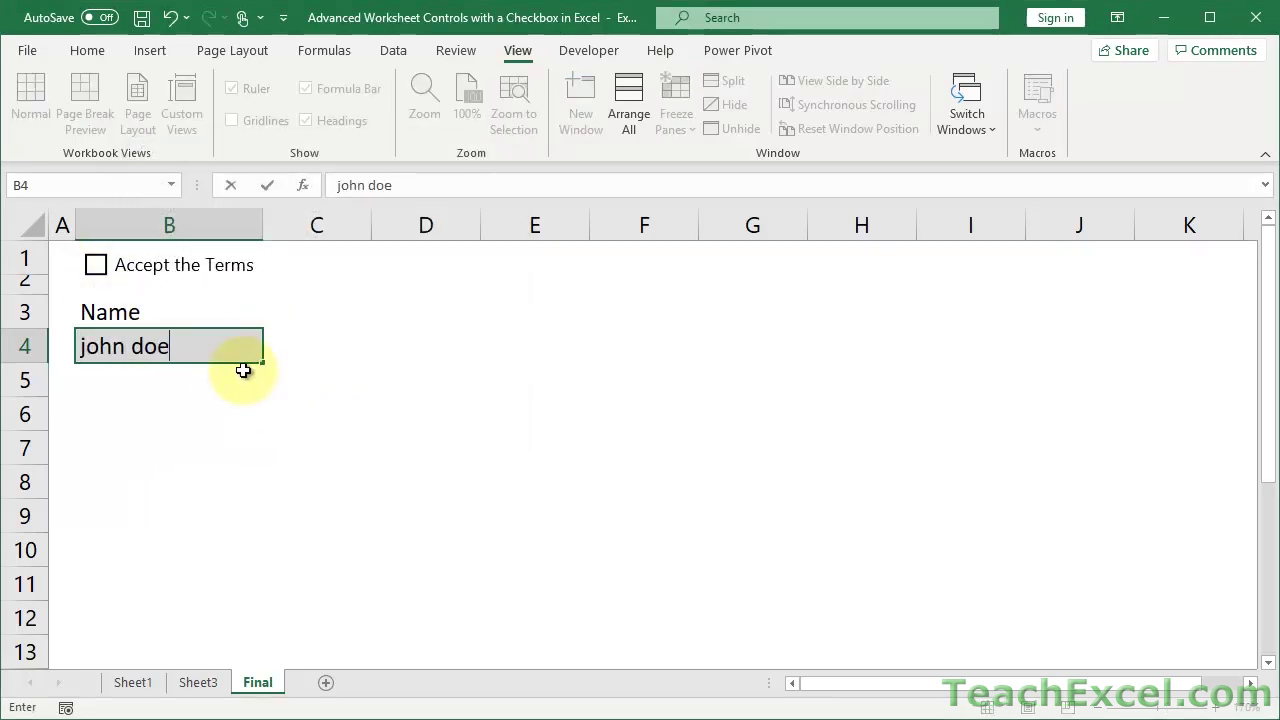
pyautogui.press('Return')
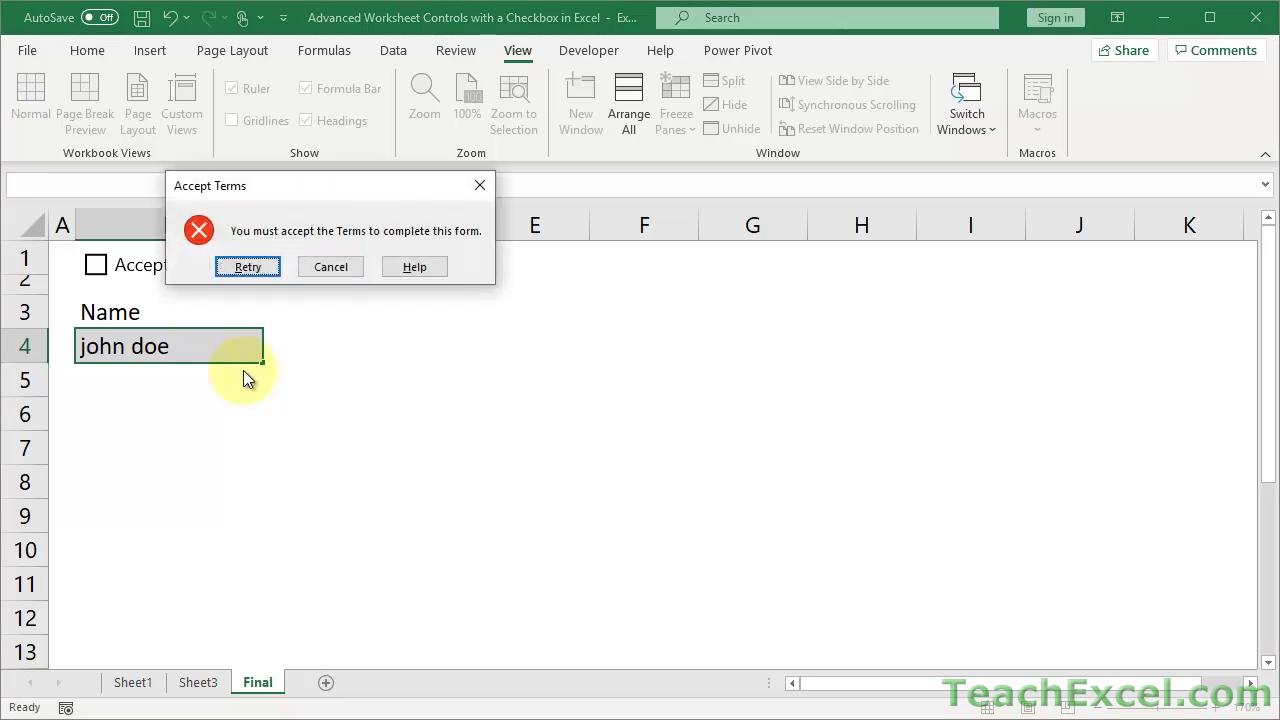
pyautogui.click(311, 269)
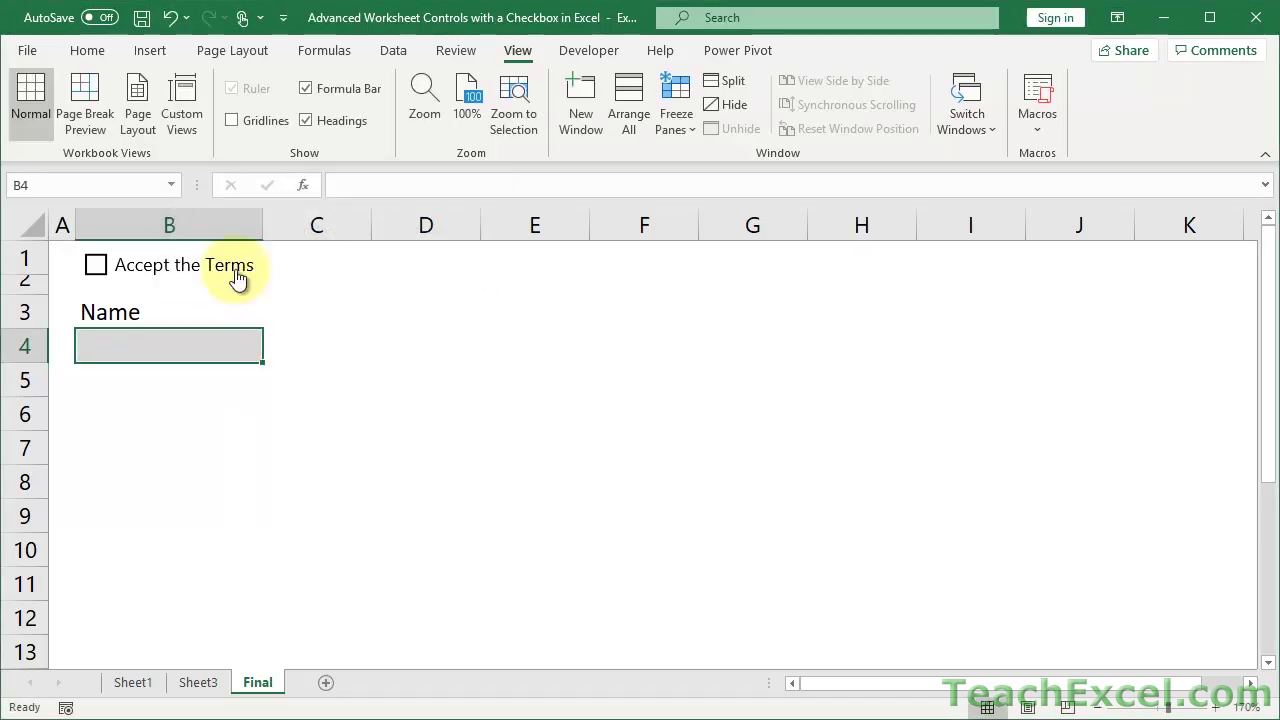
# Step: Tick Accept the Terms and enter the sample name in B4 successfully
pyautogui.click(97, 265)
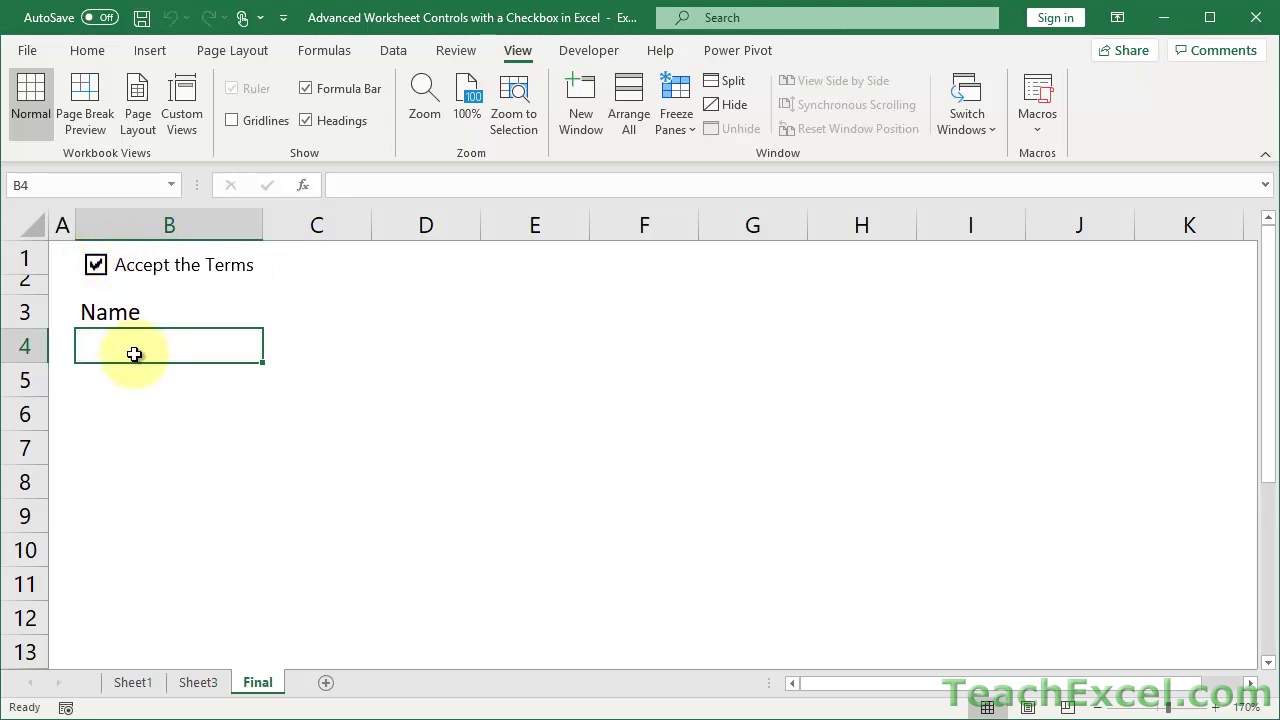
pyautogui.write('John Doe')
pyautogui.press('Return')
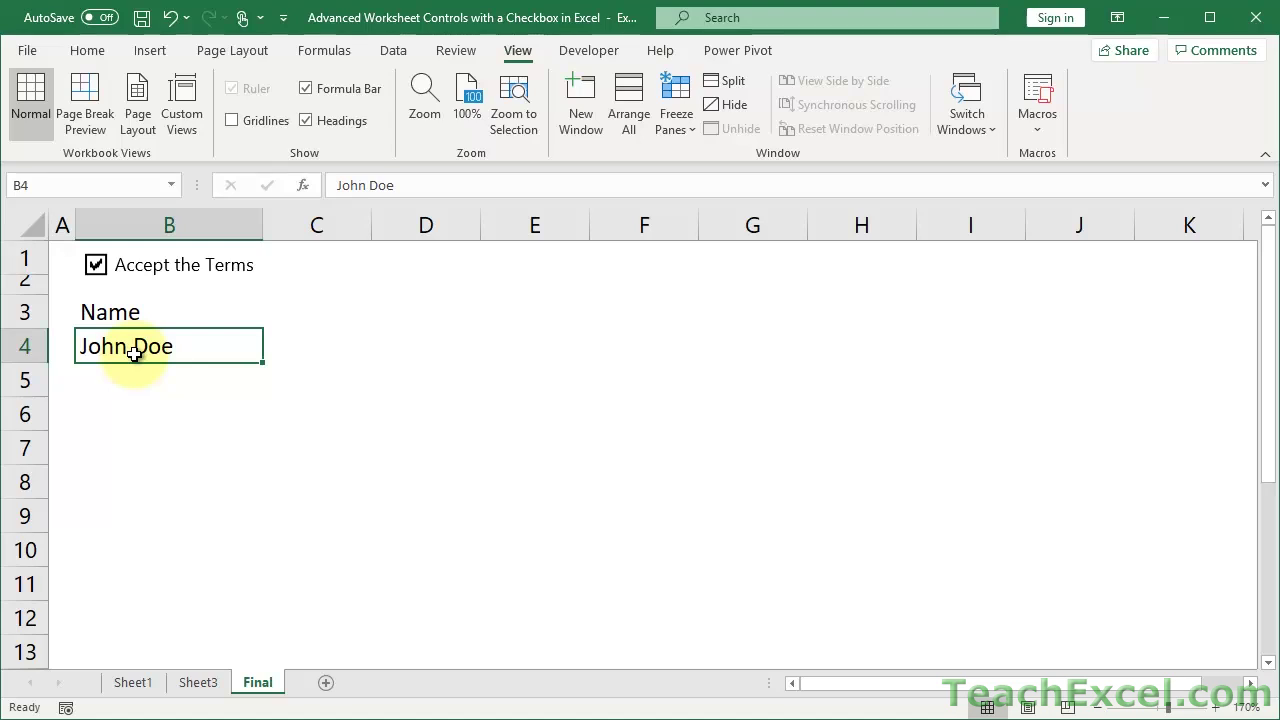
# Step: Browse the Form Controls gallery on the Developer tab, then close it without inserting anything
pyautogui.click(582, 51)
pyautogui.click(430, 132)
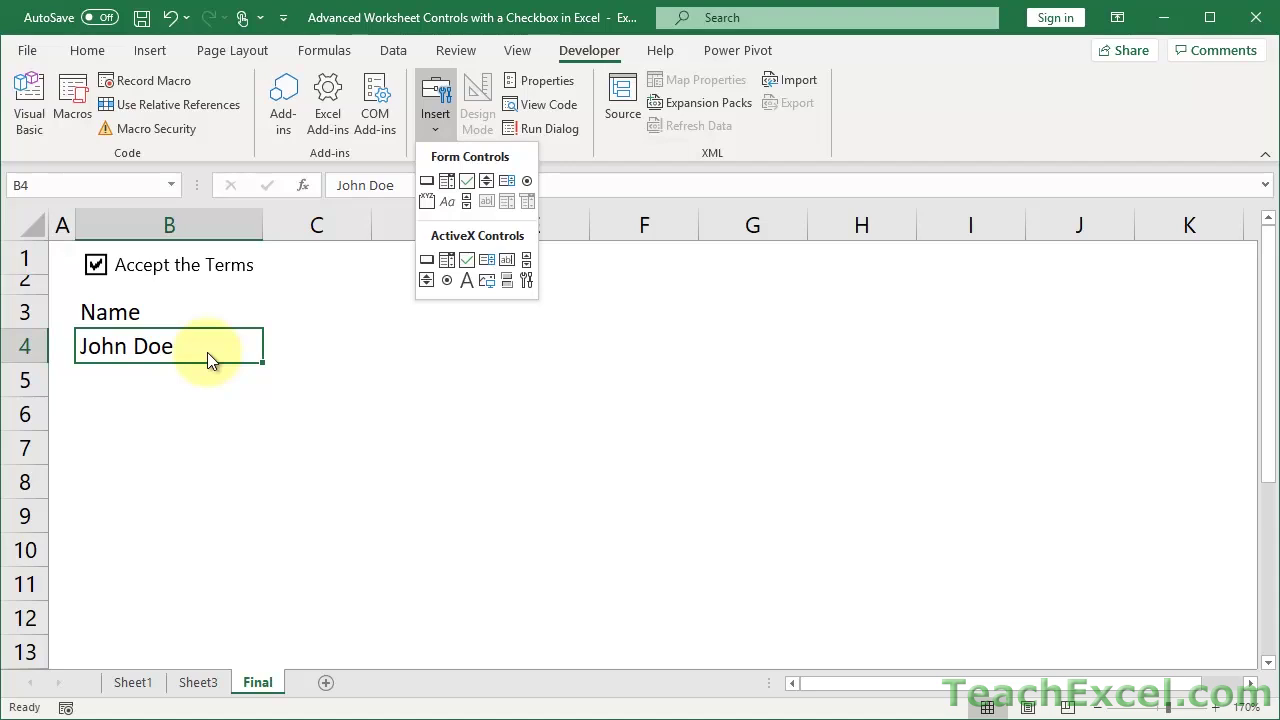
pyautogui.click(307, 348)
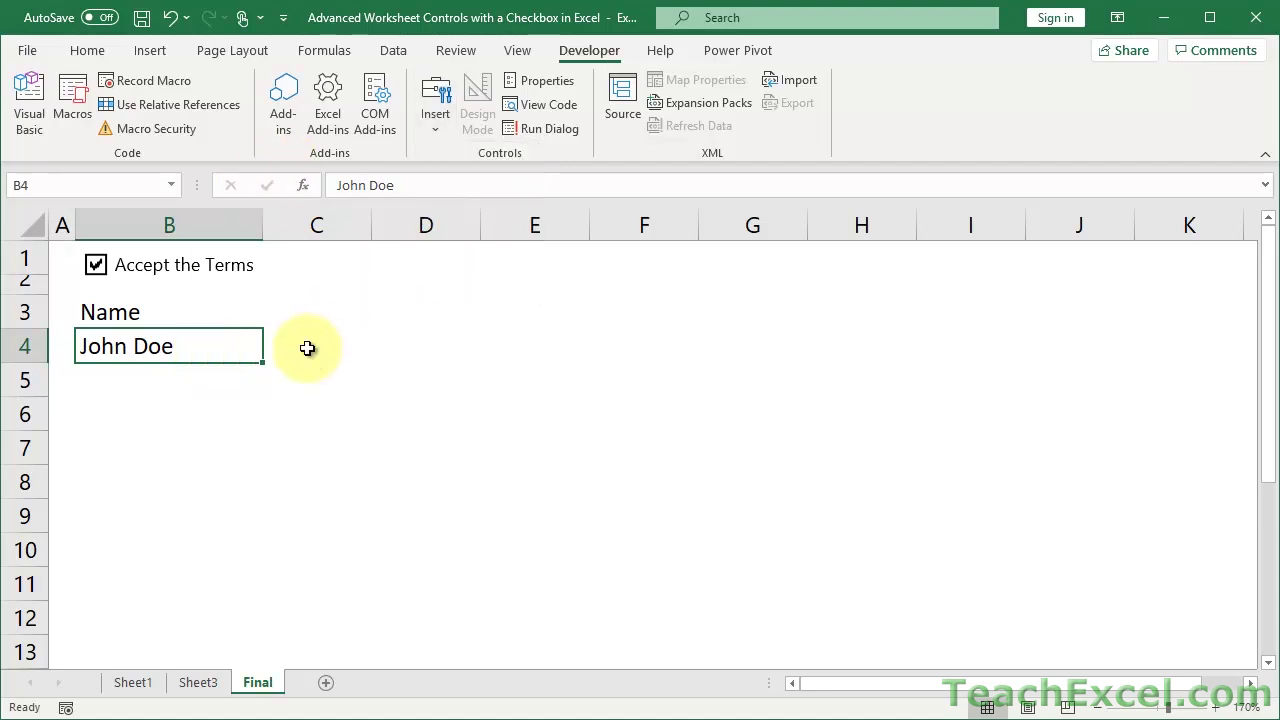